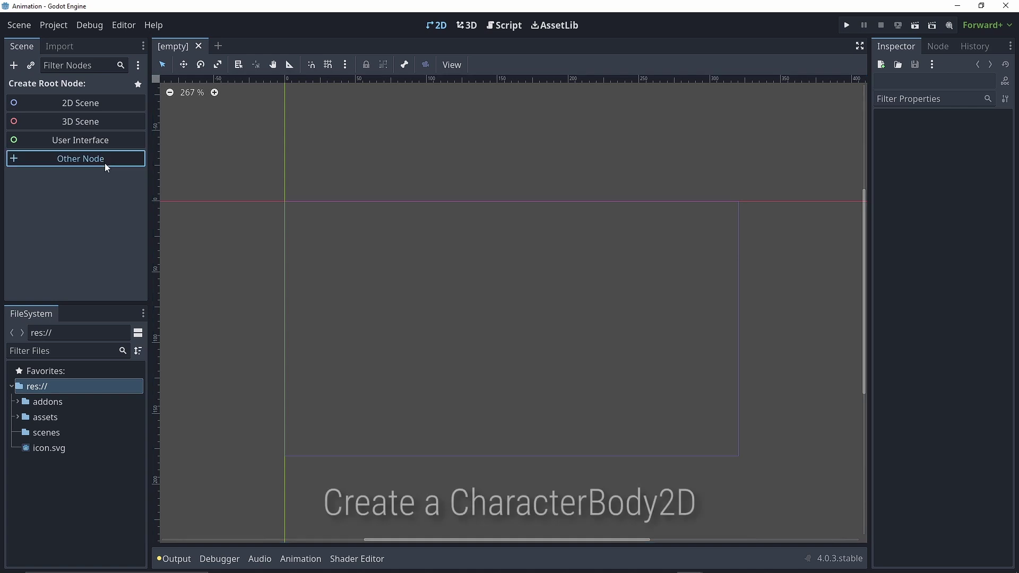
- Create a CharacterBody2D root node and rename it player
{"action": "type", "text": "charac"}
{"action": "key", "text": "Return"}
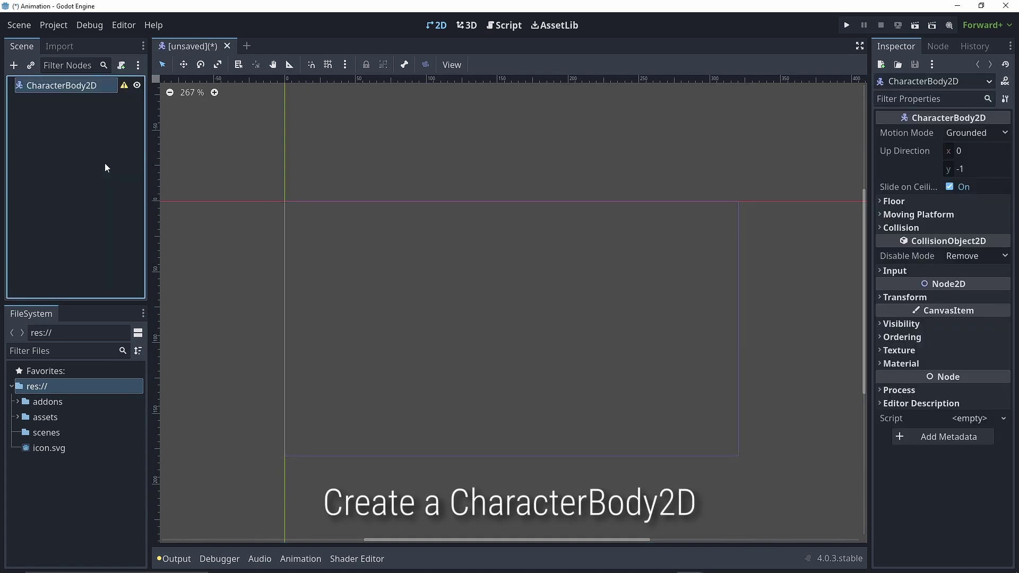
{"action": "double_click", "coordinate": [85, 87]}
{"action": "type", "text": "player"}
{"action": "key", "text": "Return"}
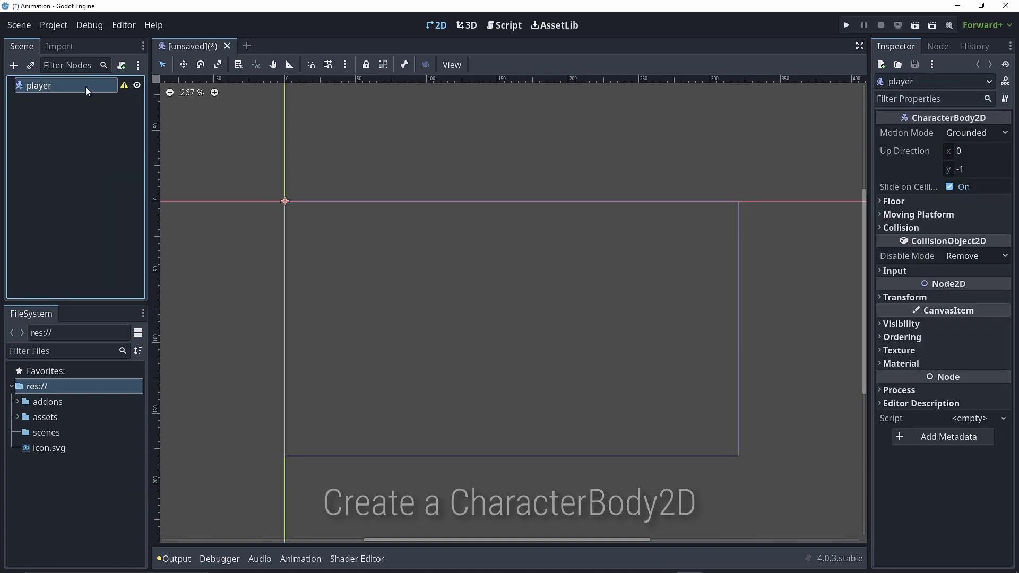
- Add AnimatedSprite2D, AnimationPlayer and AnimationTree children under player
{"action": "left_click", "coordinate": [15, 69]}
{"action": "type", "text": "animated"}
{"action": "key", "text": "Return"}
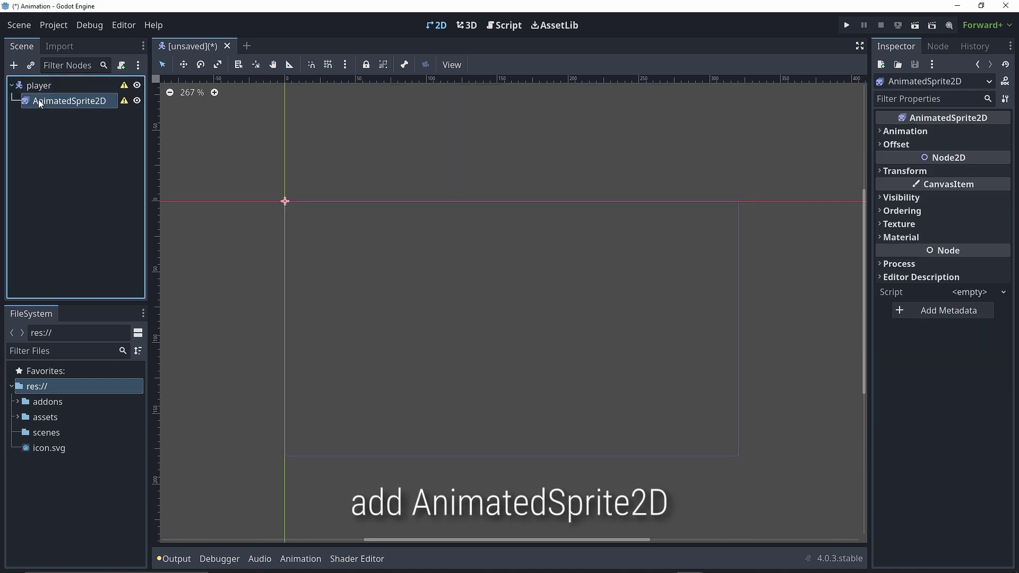
{"action": "left_click", "coordinate": [15, 69]}
{"action": "type", "text": "animation"}
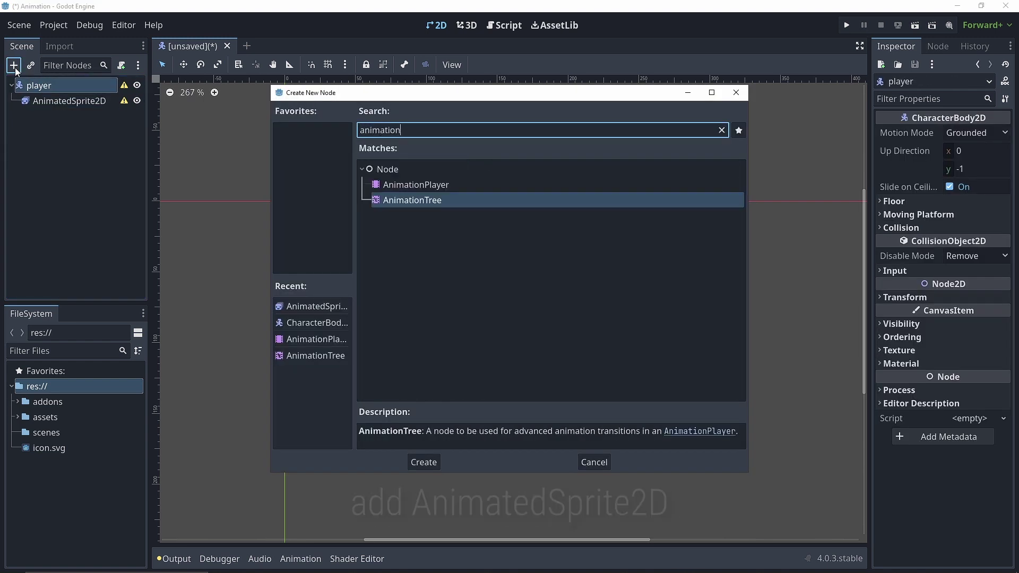
{"action": "key", "text": "Up"}
{"action": "key", "text": "Return"}
{"action": "left_click", "coordinate": [38, 85]}
{"action": "left_click", "coordinate": [15, 69]}
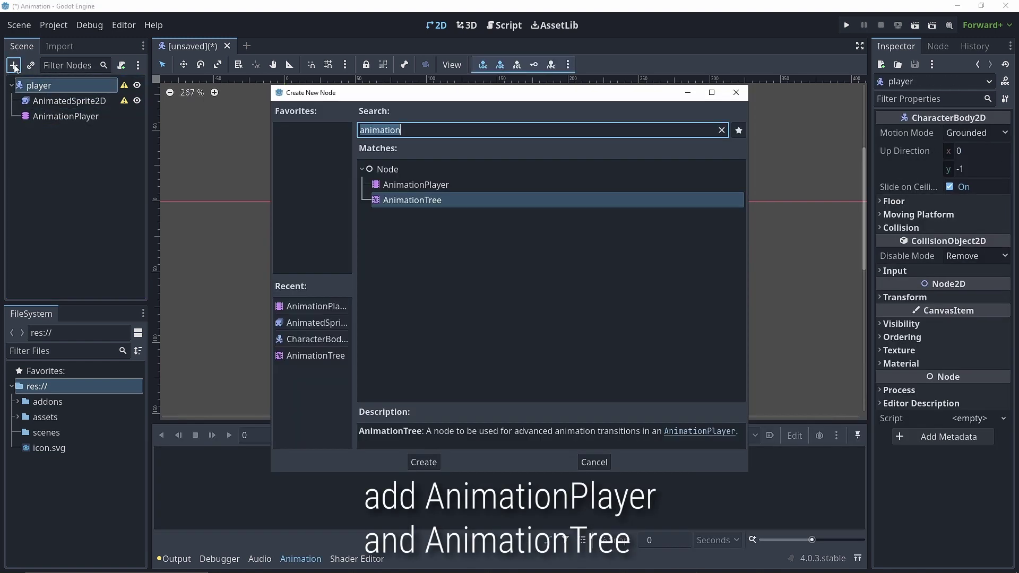
{"action": "key", "text": "Return"}
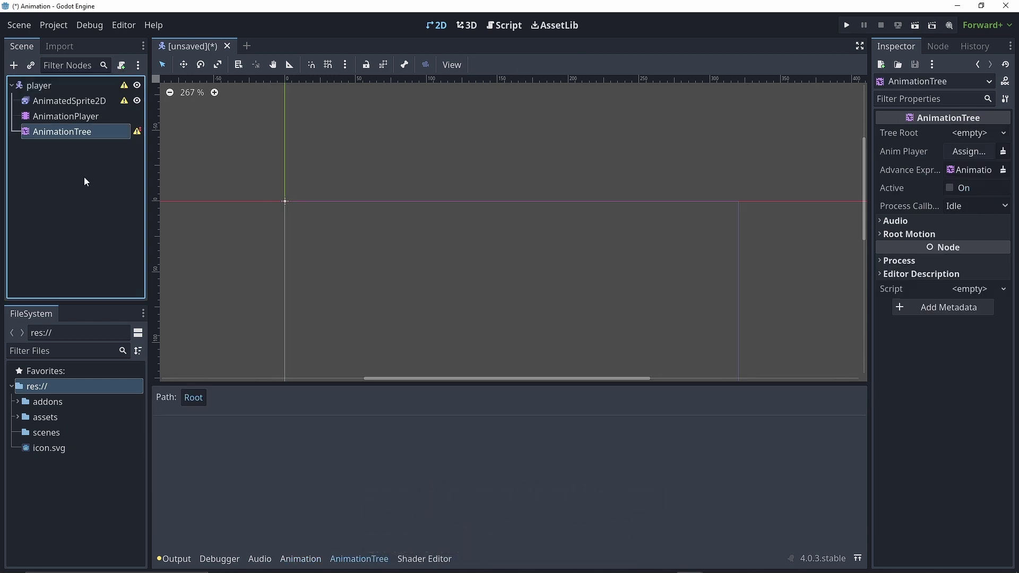
{"action": "left_click", "coordinate": [67, 100]}
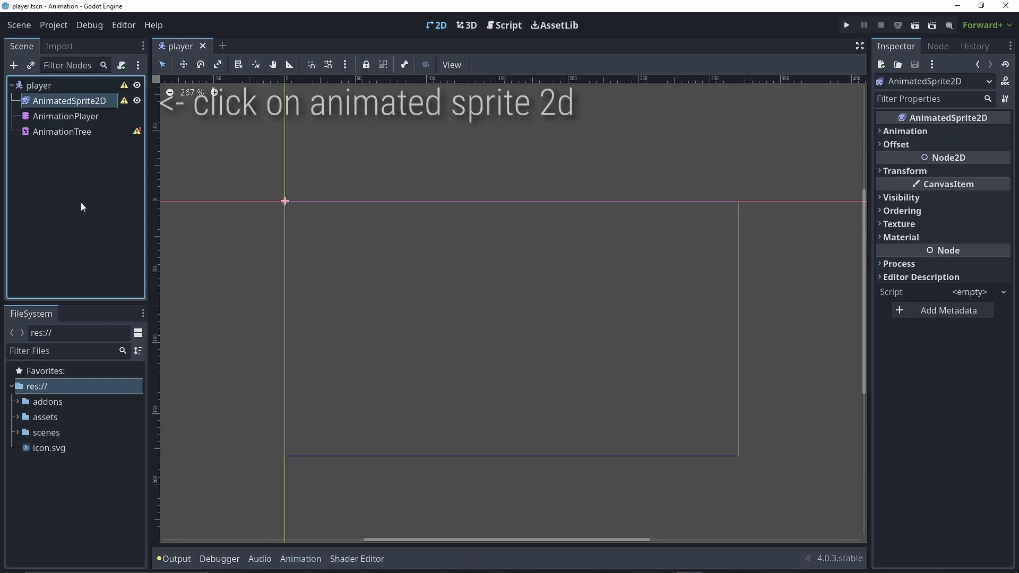
- Give the AnimatedSprite2D a new SpriteFrames resource and rename its default animation to idle_up
{"action": "left_click", "coordinate": [880, 131]}
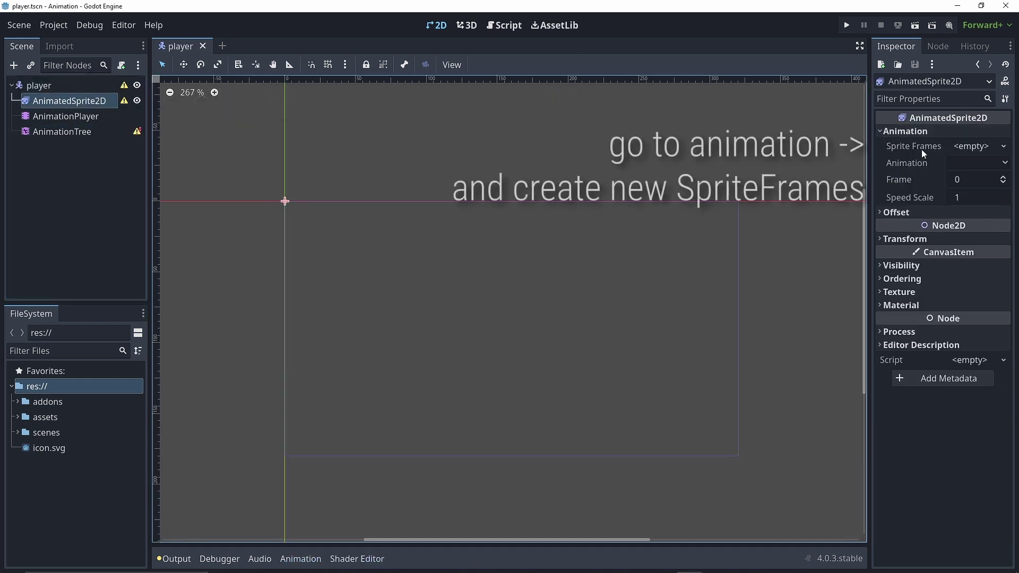
{"action": "left_click", "coordinate": [965, 147]}
{"action": "left_click", "coordinate": [967, 160]}
{"action": "left_click", "coordinate": [973, 145]}
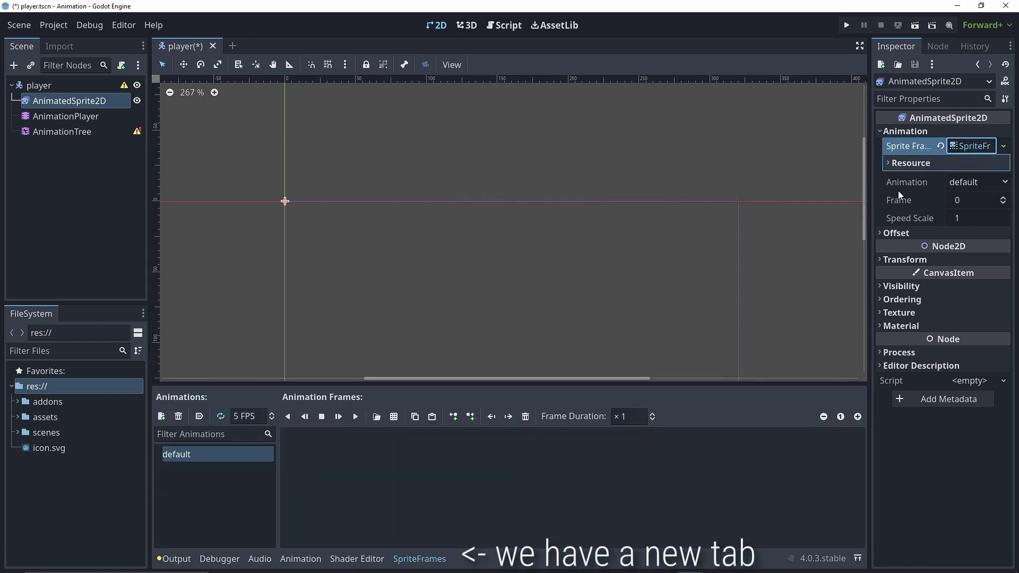
{"action": "double_click", "coordinate": [189, 459]}
{"action": "type", "text": "idle_"}
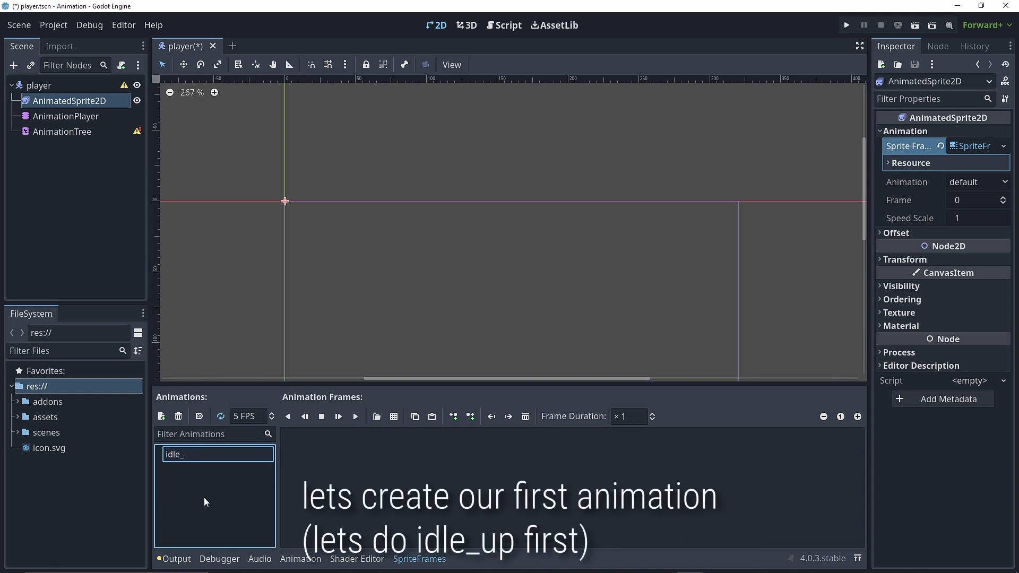
{"action": "type", "text": "up"}
{"action": "key", "text": "Return"}
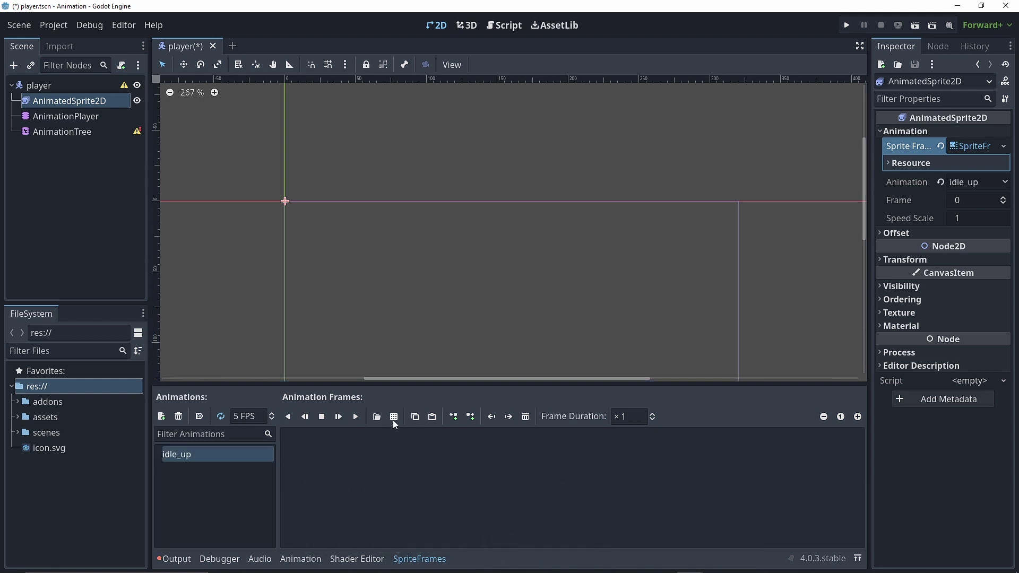
- Load the WarriorUpIdle.png sprite sheet from the warrior's Up/Png folder for idle_up
{"action": "left_click", "coordinate": [393, 417]}
{"action": "double_click", "coordinate": [406, 167]}
{"action": "double_click", "coordinate": [349, 171]}
{"action": "double_click", "coordinate": [522, 167]}
{"action": "double_click", "coordinate": [406, 168]}
{"action": "left_click", "coordinate": [690, 173]}
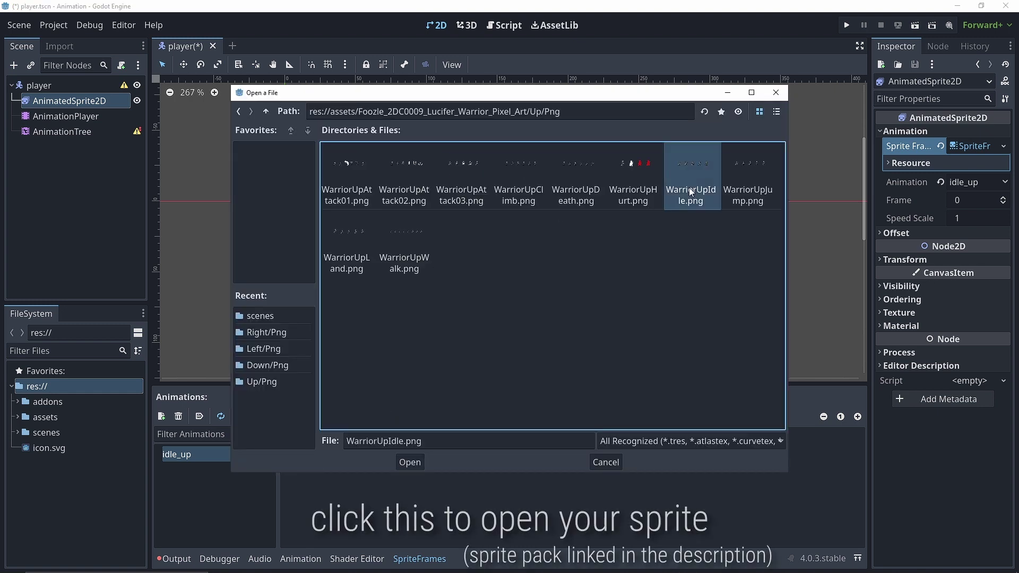
{"action": "left_click", "coordinate": [409, 462]}
- Slice the sheet into 5 columns by 1 row and add all five frames to idle_up
{"action": "left_click", "coordinate": [317, 110]}
{"action": "type", "text": "1"}
{"action": "key", "text": "Return"}
{"action": "left_click", "coordinate": [229, 111]}
{"action": "key", "text": "BackSpace"}
{"action": "type", "text": "5"}
{"action": "key", "text": "Return"}
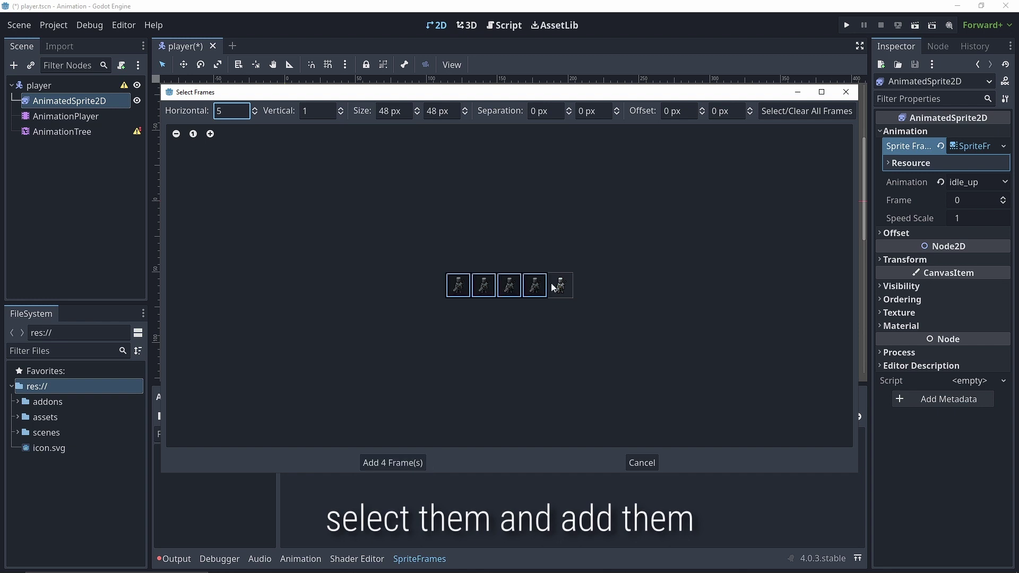
{"action": "left_click", "coordinate": [392, 463]}
{"action": "scroll", "coordinate": [601, 255], "scroll_direction": "up", "scroll_amount": 5}
{"action": "middle_click_drag", "start_coordinate": [601, 255], "coordinate": [640, 241]}
{"action": "scroll", "coordinate": [640, 242], "scroll_direction": "up", "scroll_amount": 1}
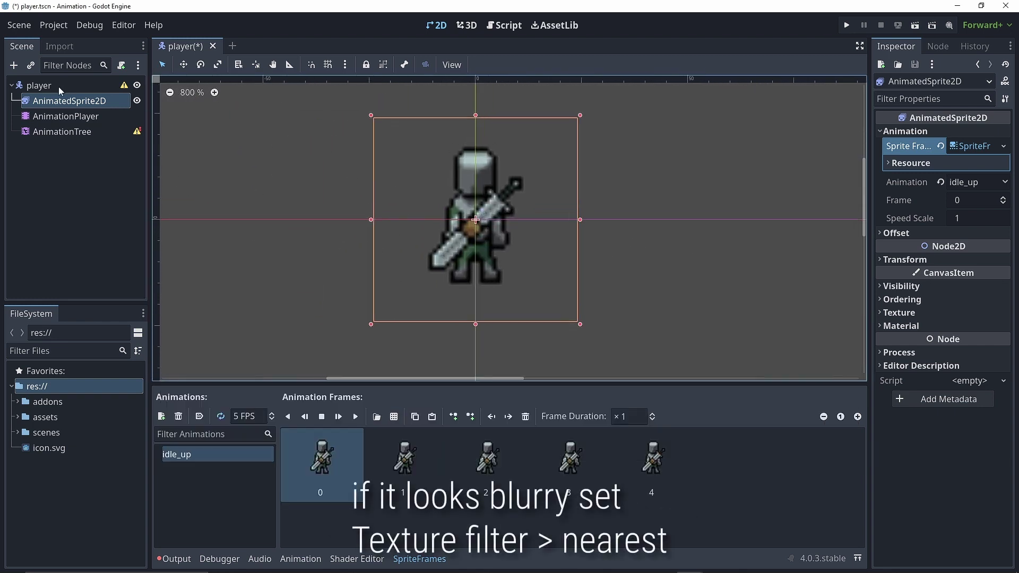
- Set player's texture filter to Nearest and preview the idle_up animation
{"action": "left_click", "coordinate": [58, 86]}
{"action": "left_click", "coordinate": [882, 352]}
{"action": "left_click", "coordinate": [978, 362]}
{"action": "left_click", "coordinate": [965, 396]}
{"action": "left_click", "coordinate": [58, 103]}
{"action": "left_click", "coordinate": [356, 417]}
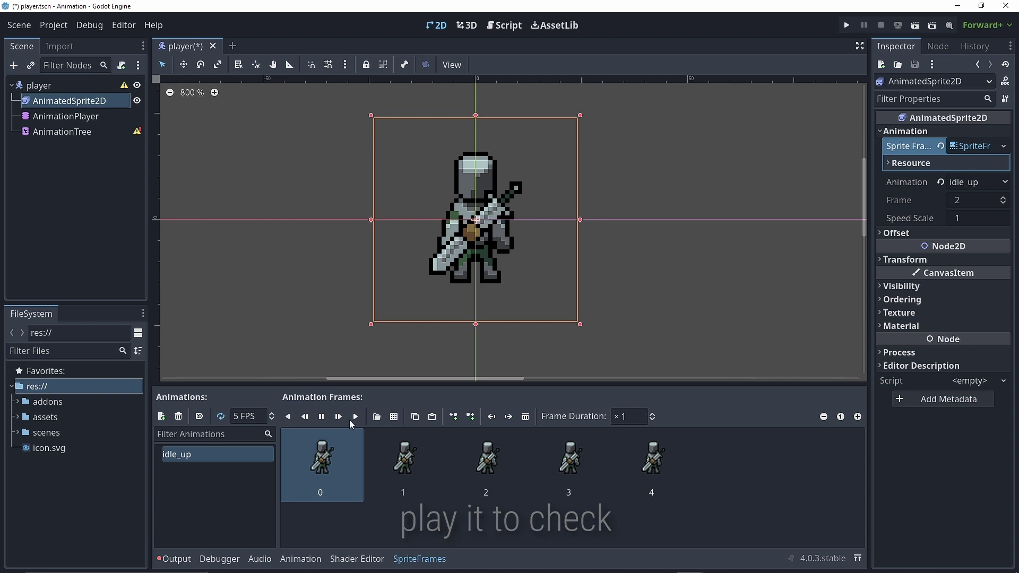
{"action": "left_click", "coordinate": [161, 416]}
- Add an idle_down animation with frames from WarriorDownIdle.png
{"action": "type", "text": "idle_down"}
{"action": "key", "text": "Return"}
{"action": "left_click", "coordinate": [377, 417]}
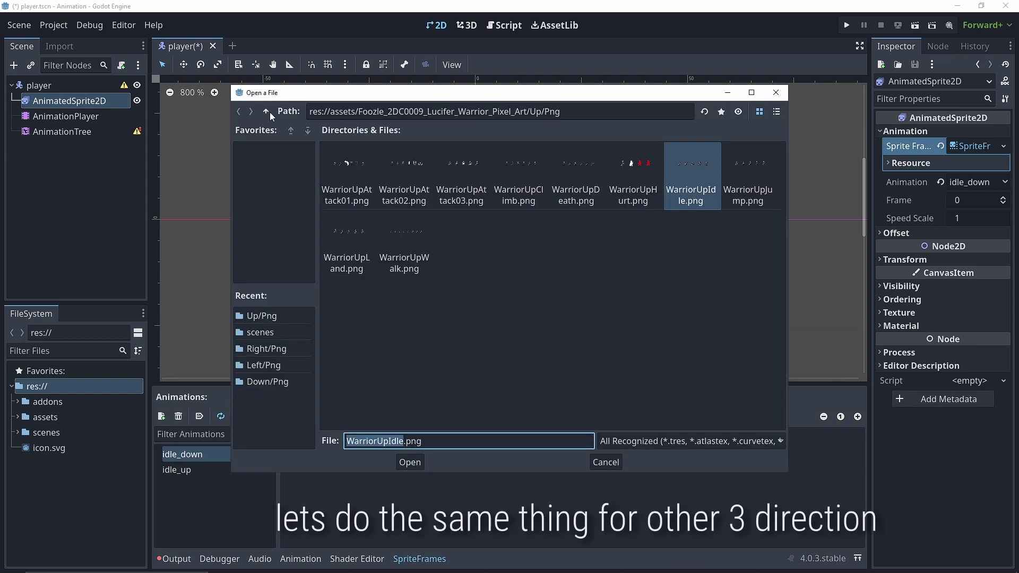
{"action": "left_click", "coordinate": [266, 111]}
{"action": "left_click", "coordinate": [269, 113]}
{"action": "double_click", "coordinate": [347, 170]}
{"action": "double_click", "coordinate": [404, 170]}
{"action": "left_click", "coordinate": [690, 169]}
{"action": "left_click", "coordinate": [409, 462]}
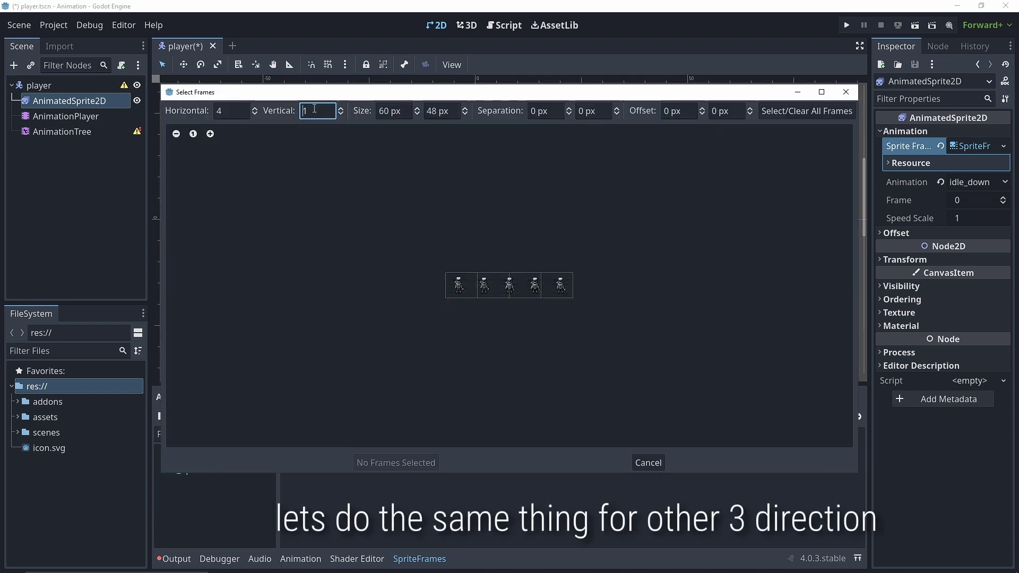
{"action": "left_click", "coordinate": [393, 463]}
- Add an idle_left animation with five frames from WarriorLeftIdle.png
{"action": "left_click", "coordinate": [162, 416]}
{"action": "type", "text": "idle_left"}
{"action": "left_click", "coordinate": [395, 419]}
{"action": "double_click", "coordinate": [420, 167]}
{"action": "left_click", "coordinate": [690, 170]}
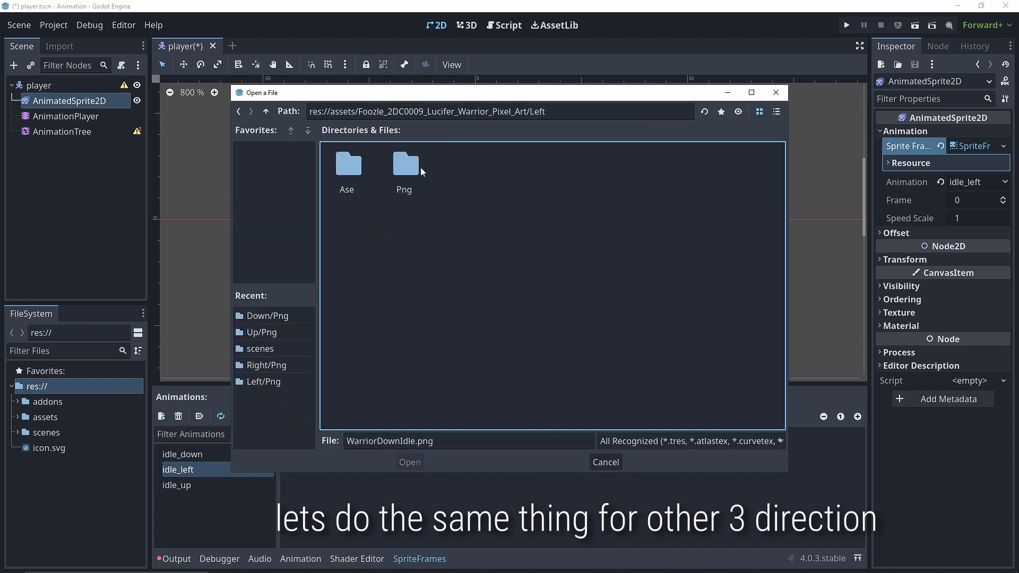
{"action": "left_click", "coordinate": [421, 463]}
{"action": "left_click_drag", "start_coordinate": [455, 282], "coordinate": [536, 282]}
{"action": "left_click", "coordinate": [398, 464]}
{"action": "left_click", "coordinate": [161, 417]}
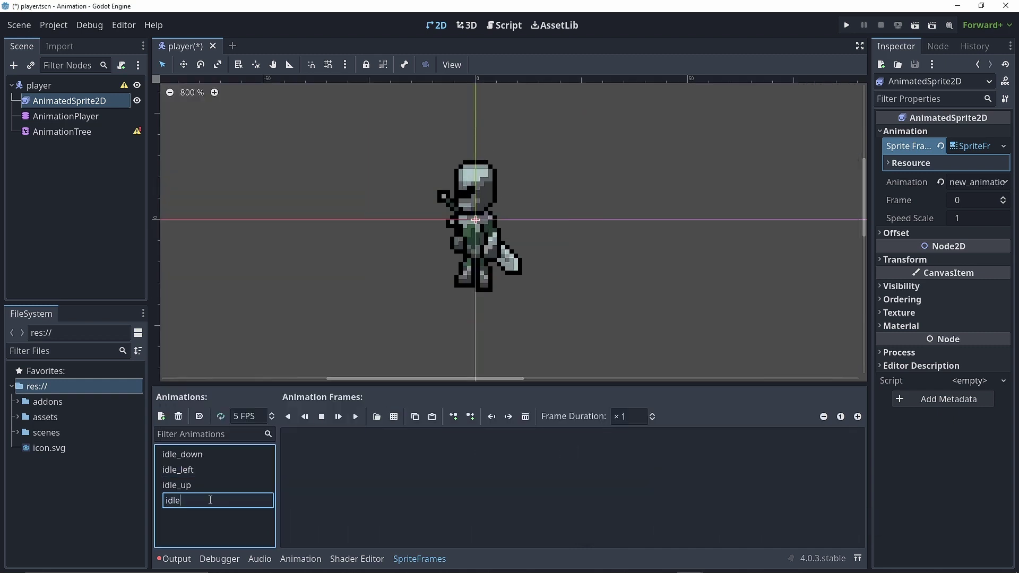
- Add an idle_right animation with five frames from WarriorRightIdle and save the scene
{"action": "type", "text": "idle_right"}
{"action": "left_click", "coordinate": [395, 417]}
{"action": "left_click", "coordinate": [267, 382]}
{"action": "left_click", "coordinate": [634, 170]}
{"action": "left_click", "coordinate": [409, 462]}
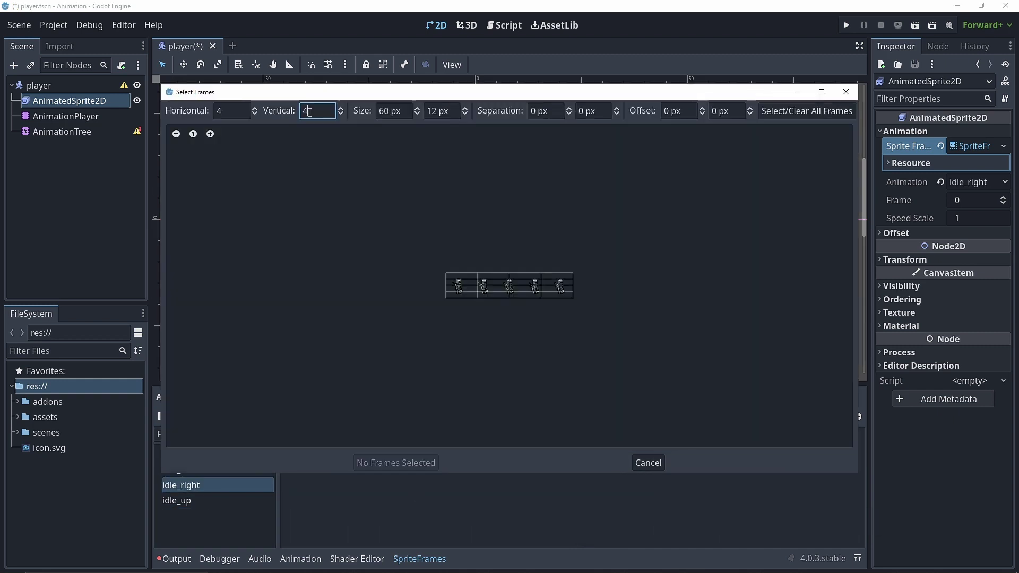
{"action": "left_click_drag", "start_coordinate": [458, 285], "coordinate": [561, 285]}
{"action": "left_click", "coordinate": [396, 462]}
{"action": "key", "text": "ctrl+s"}
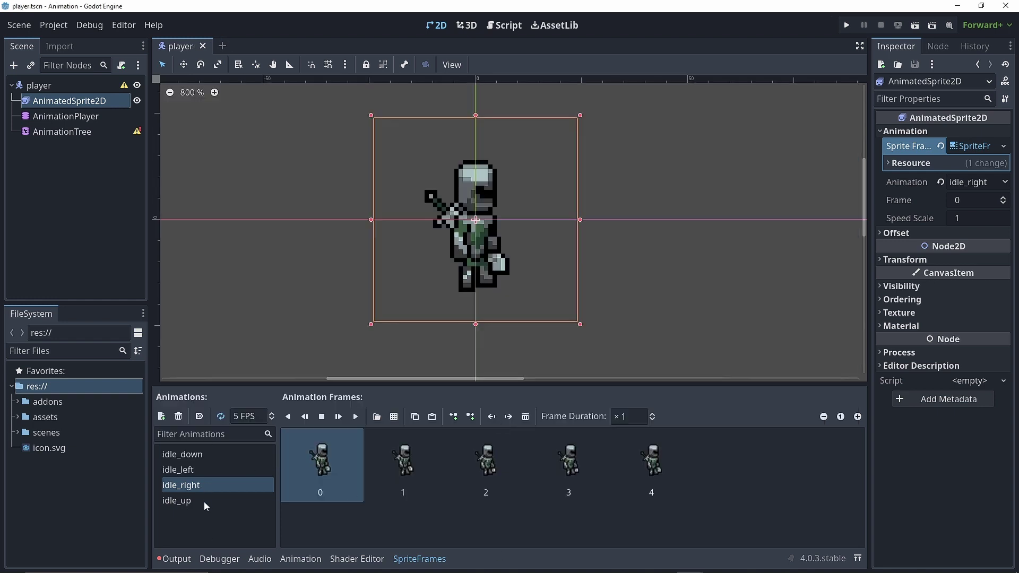
{"action": "left_click", "coordinate": [161, 417]}
- Add walk_up with the eight WarriorUpWalk.png frames running at 8 FPS
{"action": "type", "text": "walk_"}
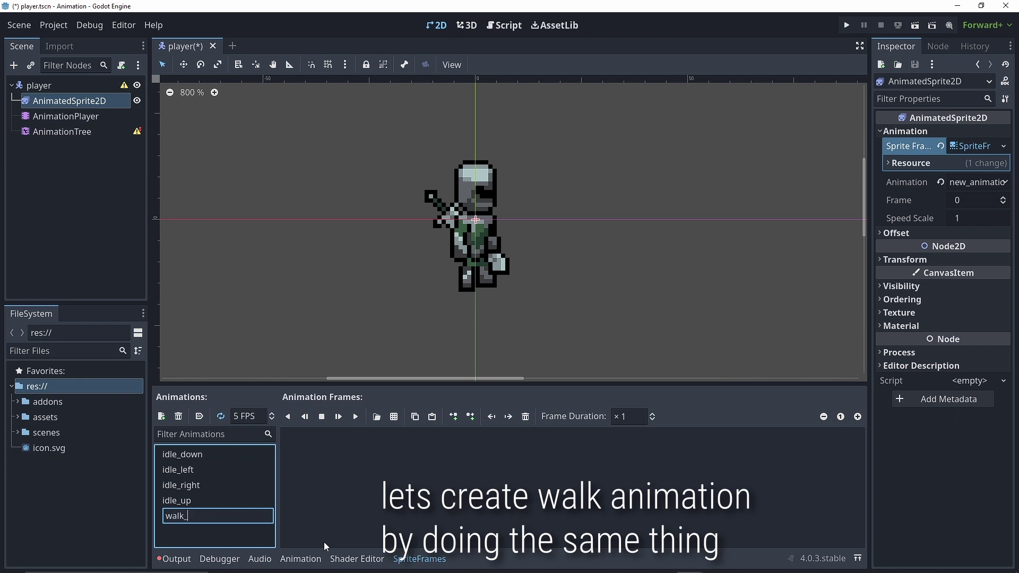
{"action": "type", "text": "up"}
{"action": "key", "text": "Return"}
{"action": "left_click", "coordinate": [394, 417]}
{"action": "left_click", "coordinate": [262, 365]}
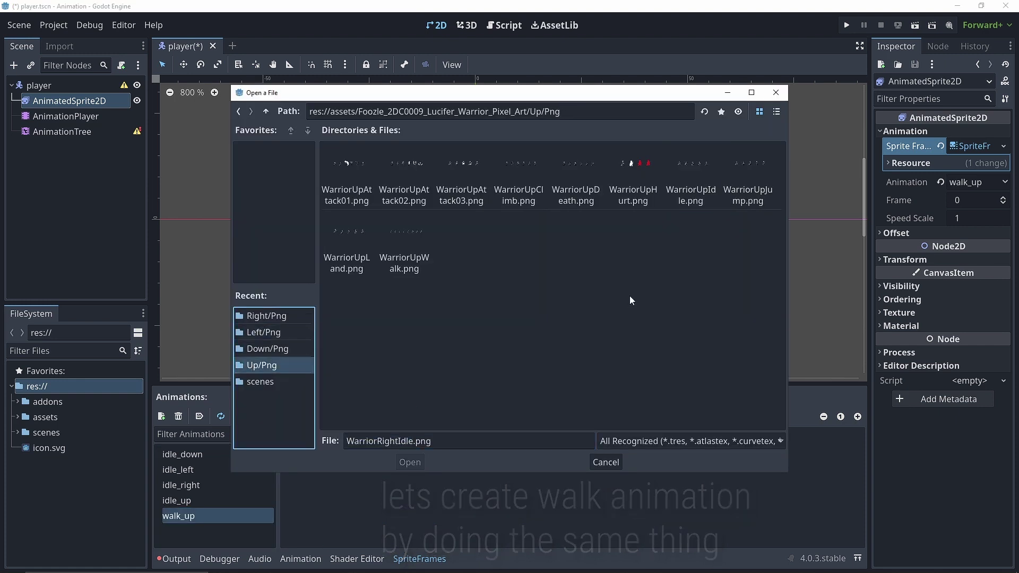
{"action": "left_click", "coordinate": [404, 244]}
{"action": "left_click", "coordinate": [409, 462]}
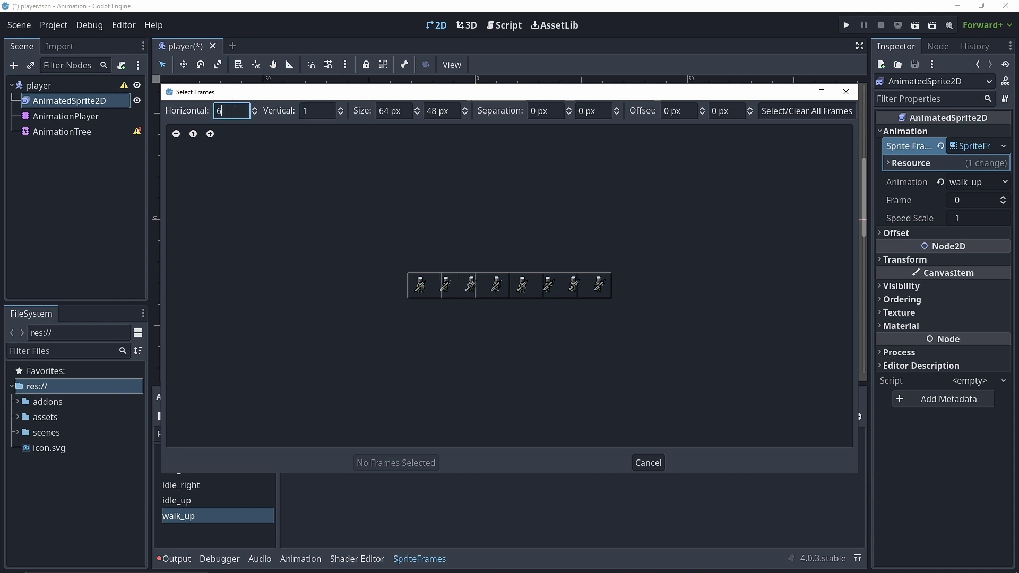
{"action": "left_click_drag", "start_coordinate": [420, 285], "coordinate": [598, 285]}
{"action": "left_click", "coordinate": [396, 463]}
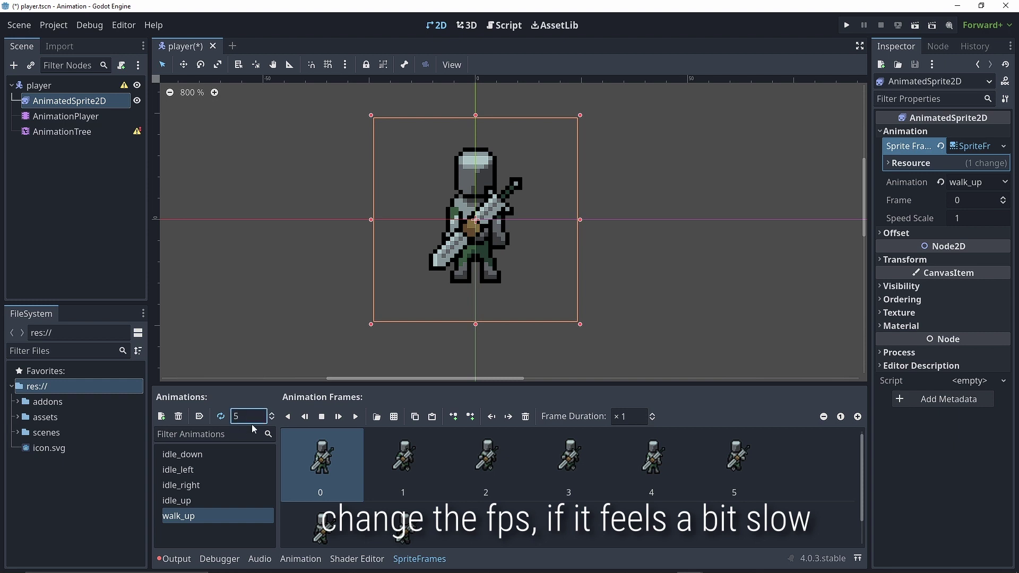
{"action": "key", "text": "BackSpace"}
{"action": "type", "text": "8"}
{"action": "left_click", "coordinate": [352, 420]}
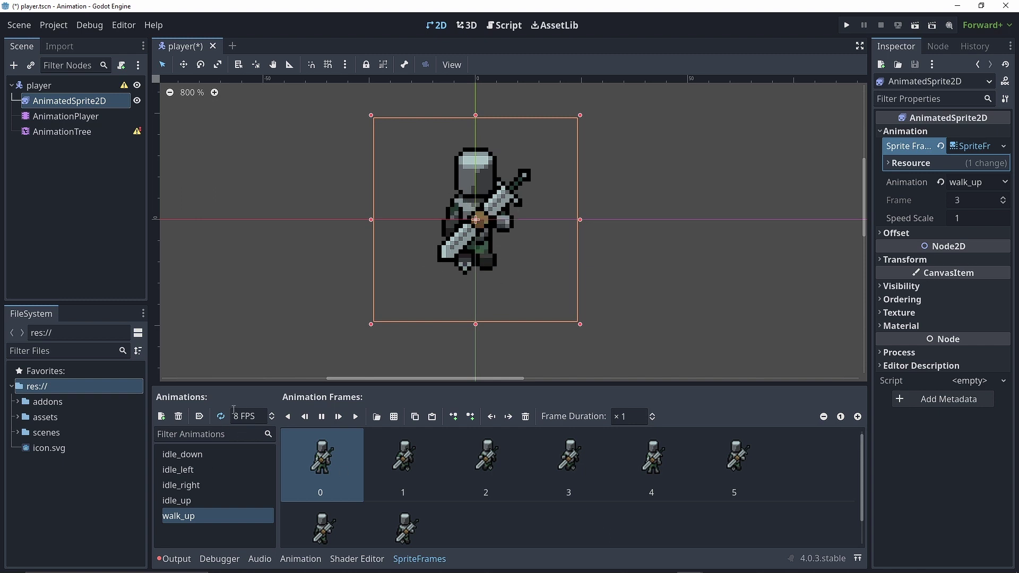
{"action": "left_click", "coordinate": [322, 416]}
- Add a walk_down animation from its walk sprite sheet
{"action": "left_click", "coordinate": [162, 416]}
{"action": "type", "text": "walk_down"}
{"action": "left_click", "coordinate": [393, 416]}
{"action": "left_click", "coordinate": [284, 359]}
{"action": "double_click", "coordinate": [403, 228]}
{"action": "type", "text": "4"}
- Add a walk_left animation with frames from its walk sprite sheet
{"action": "left_click", "coordinate": [161, 416]}
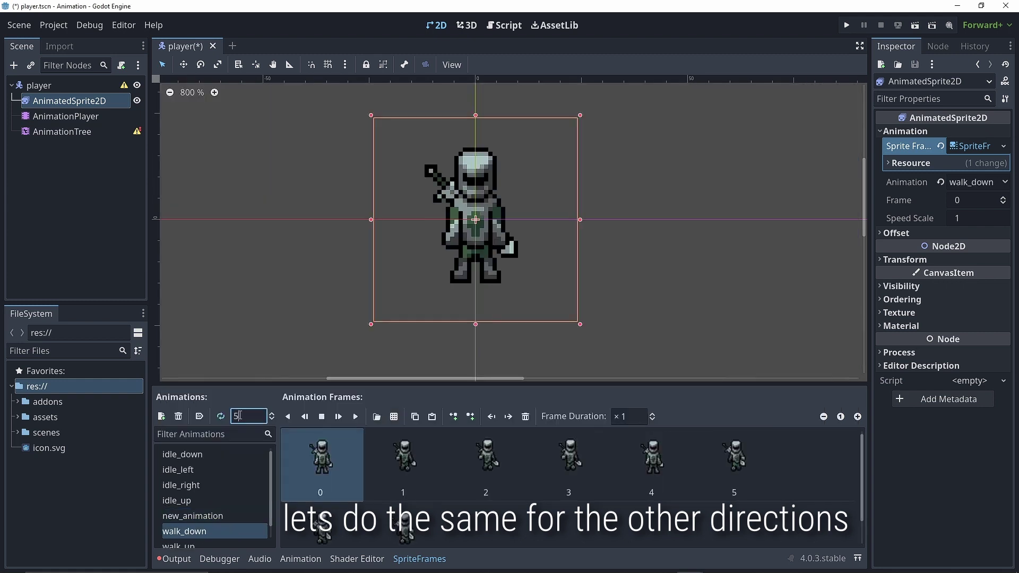
{"action": "type", "text": "walk_left"}
{"action": "key", "text": "Return"}
{"action": "left_click", "coordinate": [394, 416]}
{"action": "left_click", "coordinate": [409, 460]}
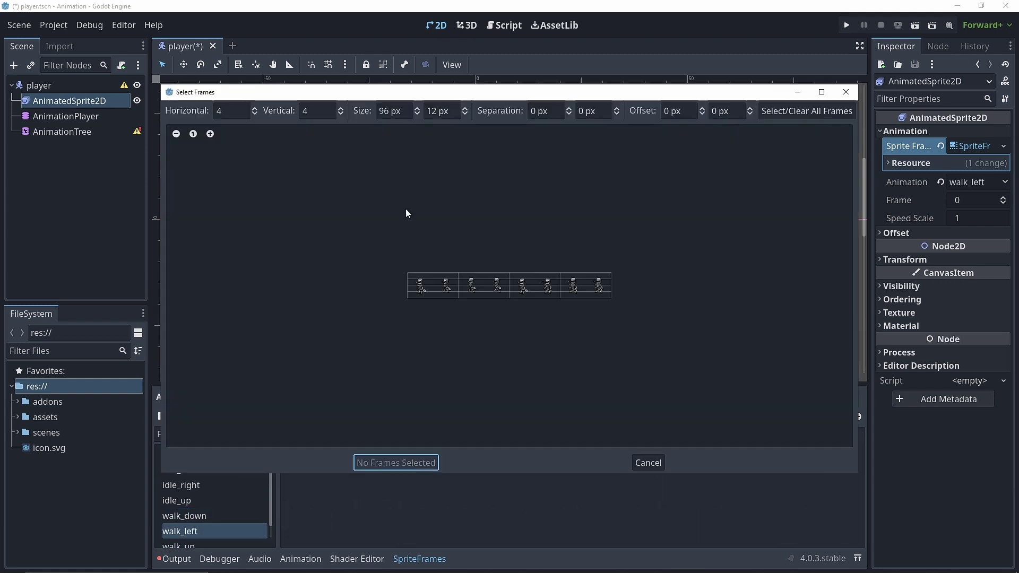
{"action": "left_click_drag", "start_coordinate": [420, 286], "coordinate": [599, 285]}
{"action": "left_click", "coordinate": [396, 463]}
- Add a walk_right animation from the Right walk sheet and review walk_down and walk_left
{"action": "left_click", "coordinate": [162, 416]}
{"action": "type", "text": "right"}
{"action": "key", "text": "Return"}
{"action": "left_click", "coordinate": [394, 416]}
{"action": "double_click", "coordinate": [375, 260]}
{"action": "left_click", "coordinate": [314, 113]}
{"action": "left_click_drag", "start_coordinate": [420, 285], "coordinate": [599, 286]}
{"action": "left_click", "coordinate": [396, 463]}
{"action": "left_click", "coordinate": [184, 487]}
{"action": "left_click", "coordinate": [189, 508]}
- Create an attack_up animation and start slicing its sprite sheet's grid
{"action": "left_click", "coordinate": [162, 416]}
{"action": "type", "text": "attack_up"}
{"action": "key", "text": "Return"}
{"action": "left_click", "coordinate": [394, 416]}
{"action": "left_click", "coordinate": [260, 365]}
{"action": "double_click", "coordinate": [347, 177]}
{"action": "left_click", "coordinate": [317, 113]}
{"action": "type", "text": "1"}
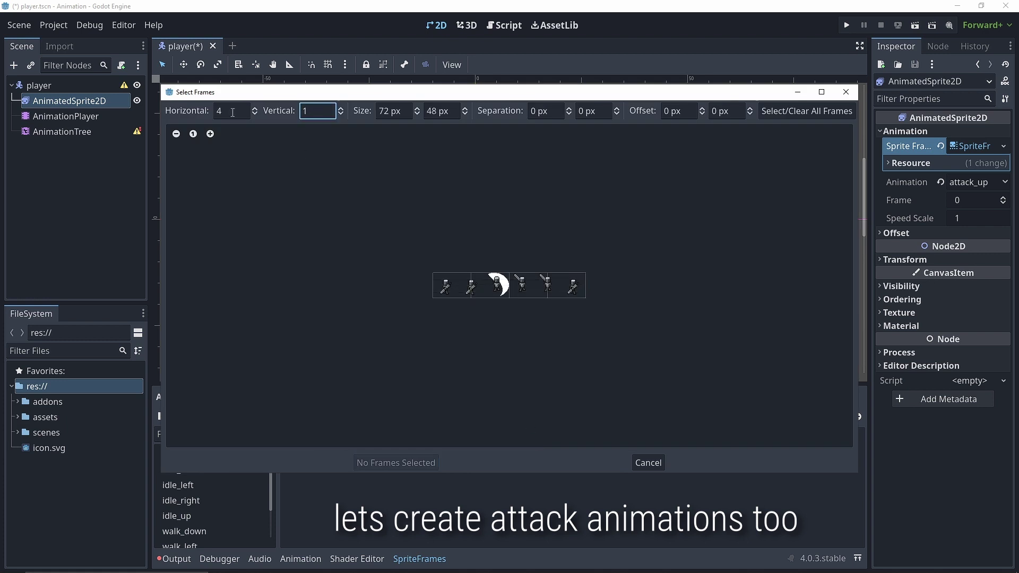
- Finish attack_up's six frames, then build attack_down from six frames of its sheet
{"action": "left_click_drag", "start_coordinate": [445, 285], "coordinate": [573, 285]}
{"action": "left_click", "coordinate": [396, 463]}
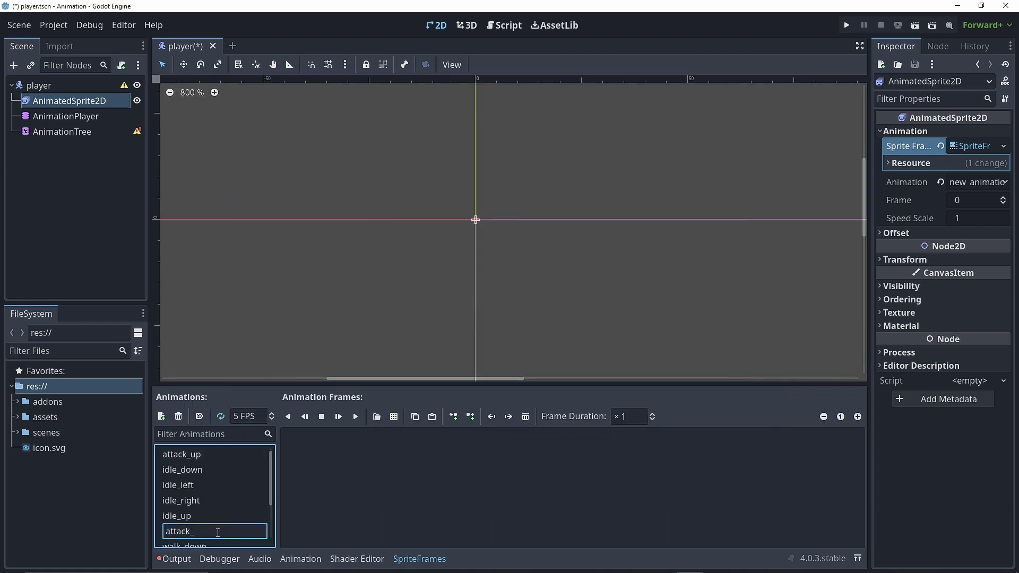
{"action": "type", "text": "down"}
{"action": "key", "text": "Return"}
{"action": "left_click", "coordinate": [393, 416]}
{"action": "double_click", "coordinate": [346, 177]}
{"action": "left_click_drag", "start_coordinate": [445, 286], "coordinate": [573, 286]}
{"action": "left_click", "coordinate": [396, 463]}
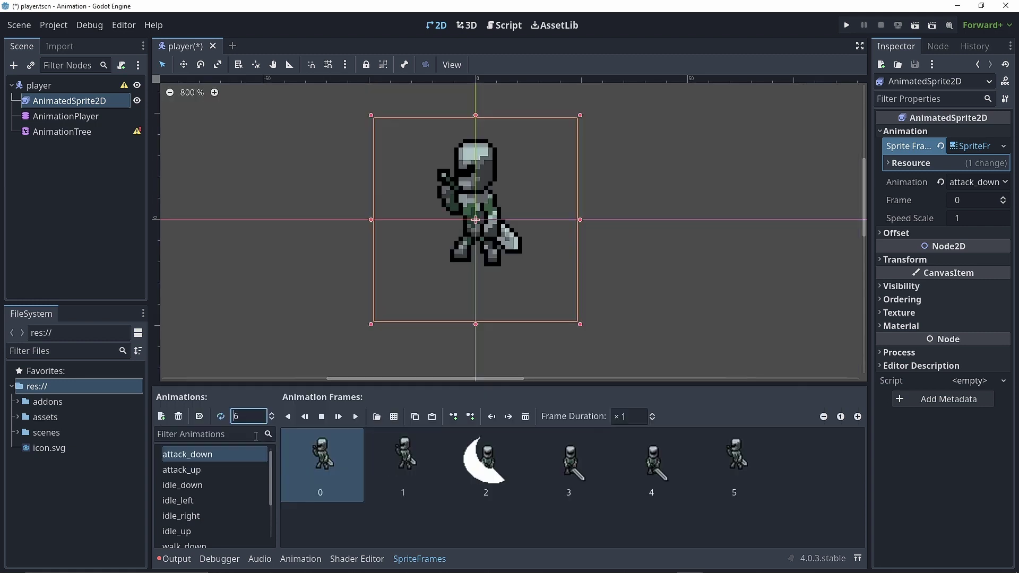
- Create attack_left from the six frames of the left-facing attack sheet
{"action": "left_click", "coordinate": [161, 417]}
{"action": "type", "text": "attack_left"}
{"action": "key", "text": "Return"}
{"action": "left_click", "coordinate": [393, 416]}
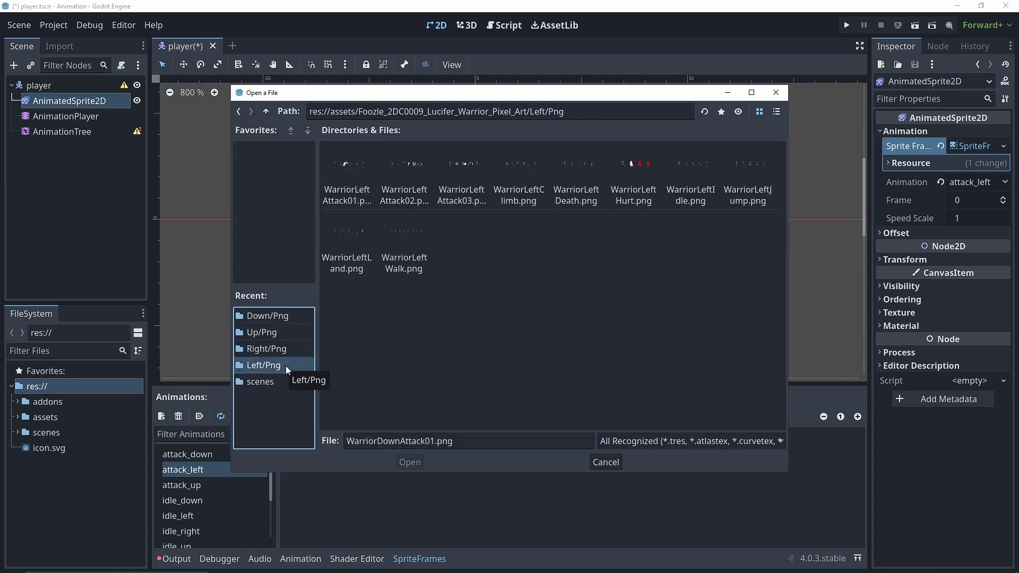
{"action": "double_click", "coordinate": [346, 178]}
{"action": "left_click_drag", "start_coordinate": [444, 285], "coordinate": [571, 286]}
{"action": "left_click", "coordinate": [401, 463]}
{"action": "left_click", "coordinate": [239, 416]}
- Create attack_right from six right-facing attack frames at 6 FPS and save the scene
{"action": "left_click", "coordinate": [162, 416]}
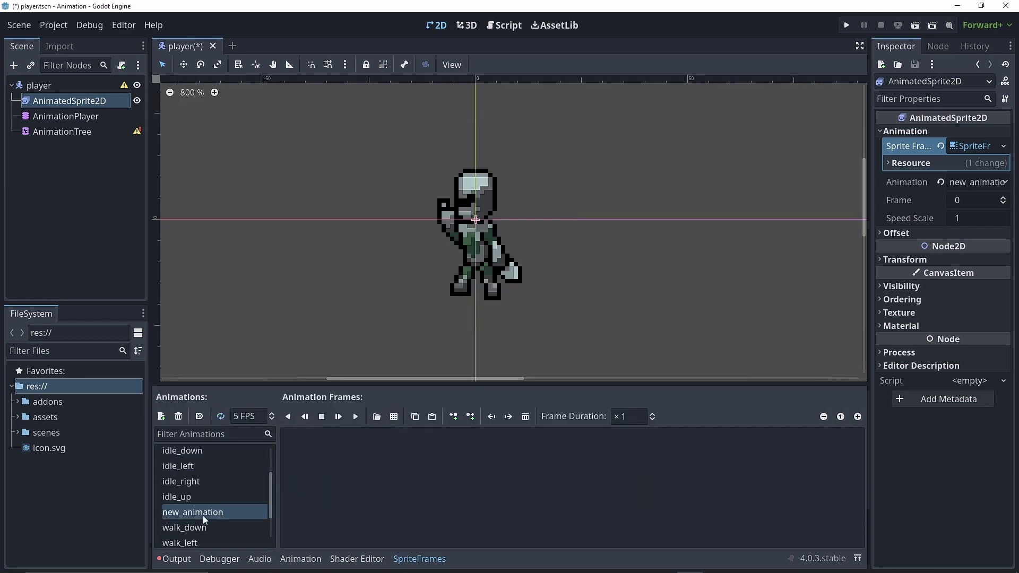
{"action": "type", "text": "attack_right"}
{"action": "key", "text": "Return"}
{"action": "left_click", "coordinate": [394, 416]}
{"action": "double_click", "coordinate": [346, 177]}
{"action": "left_click", "coordinate": [305, 111]}
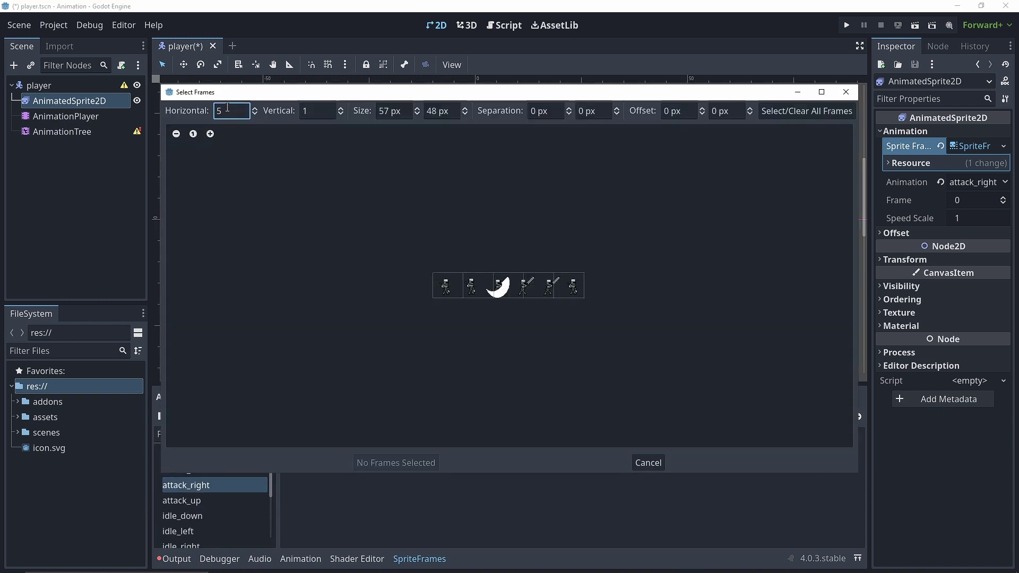
{"action": "left_click_drag", "start_coordinate": [445, 286], "coordinate": [574, 285]}
{"action": "left_click", "coordinate": [396, 463]}
{"action": "left_click", "coordinate": [239, 416]}
{"action": "type", "text": "6"}
{"action": "key", "text": "ctrl+s"}
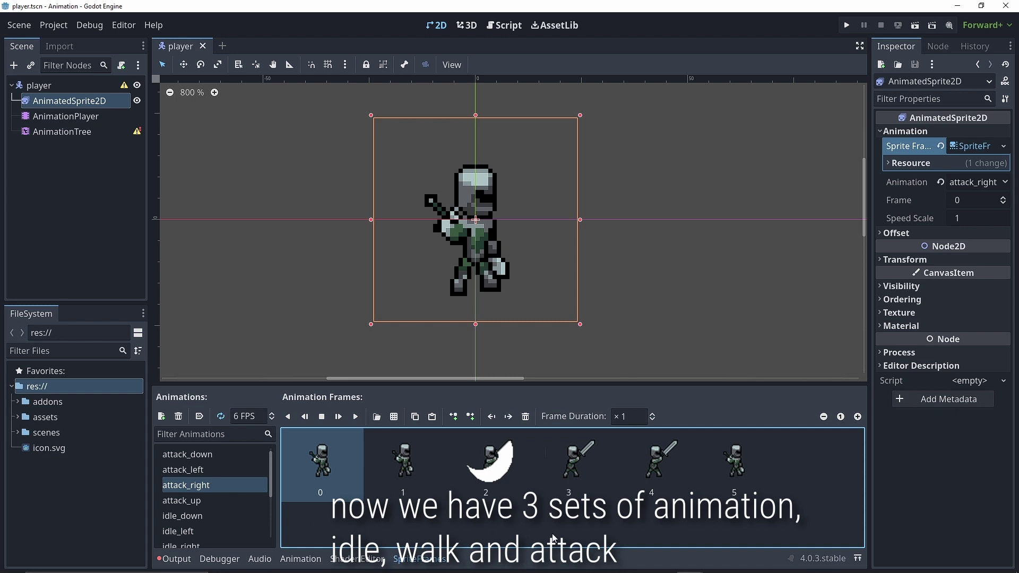
{"action": "left_click", "coordinate": [349, 441]}
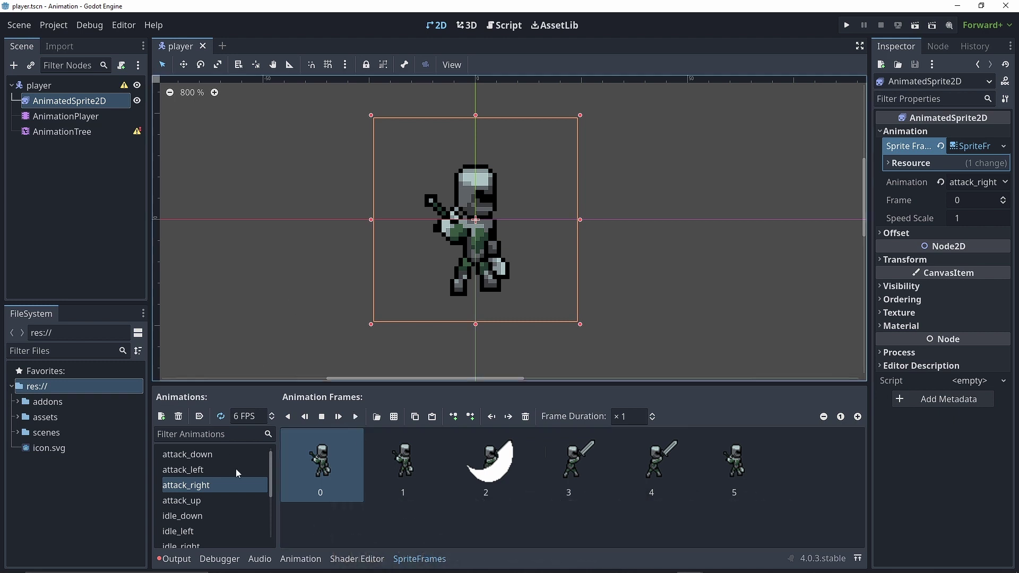
{"action": "left_click", "coordinate": [91, 118]}
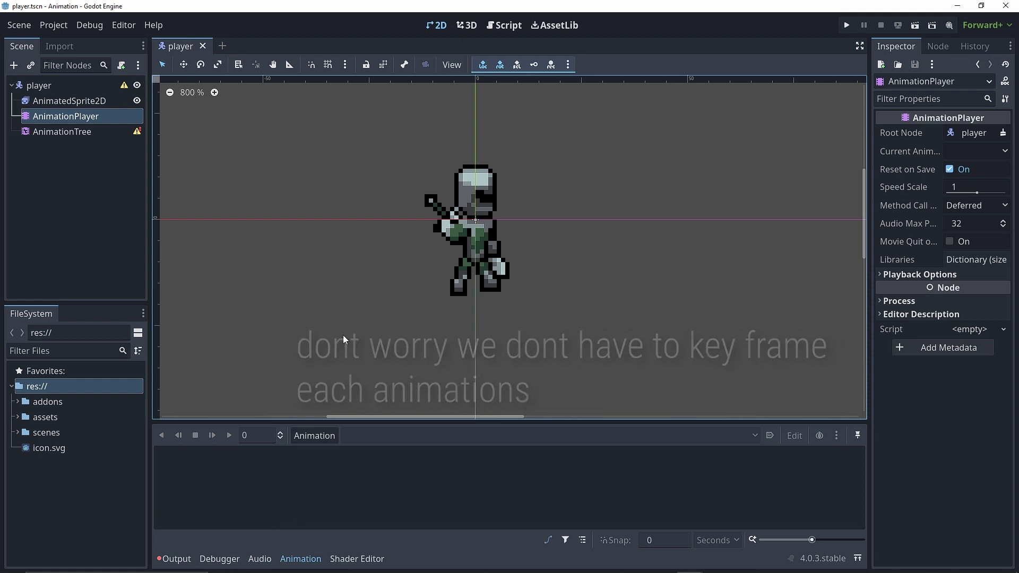
- Enable the Animated Sprite to Player plugin in Project Settings, then reselect AnimationPlayer
{"action": "left_click", "coordinate": [53, 25]}
{"action": "left_click", "coordinate": [63, 42]}
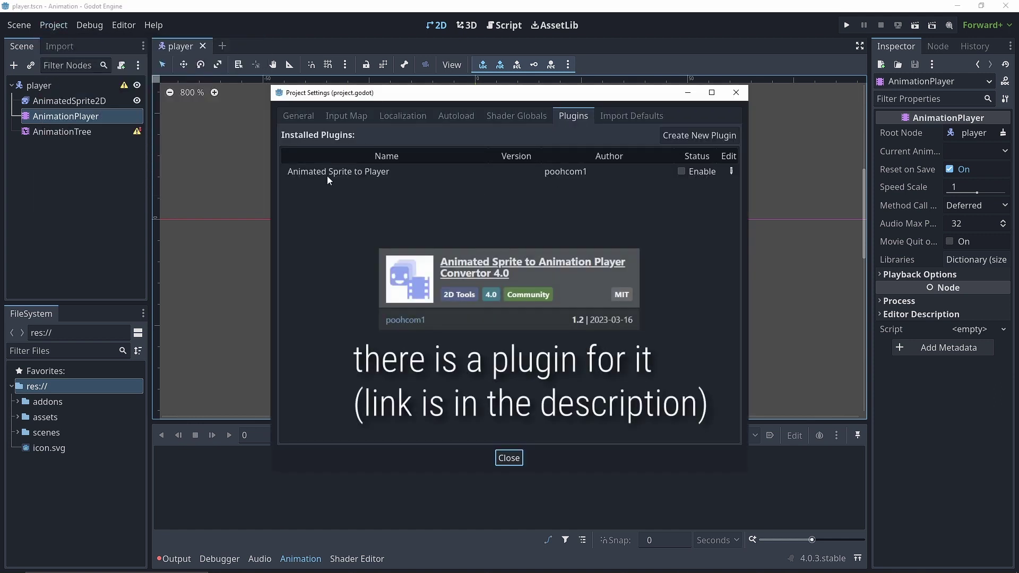
{"action": "mouse_move", "coordinate": [327, 176]}
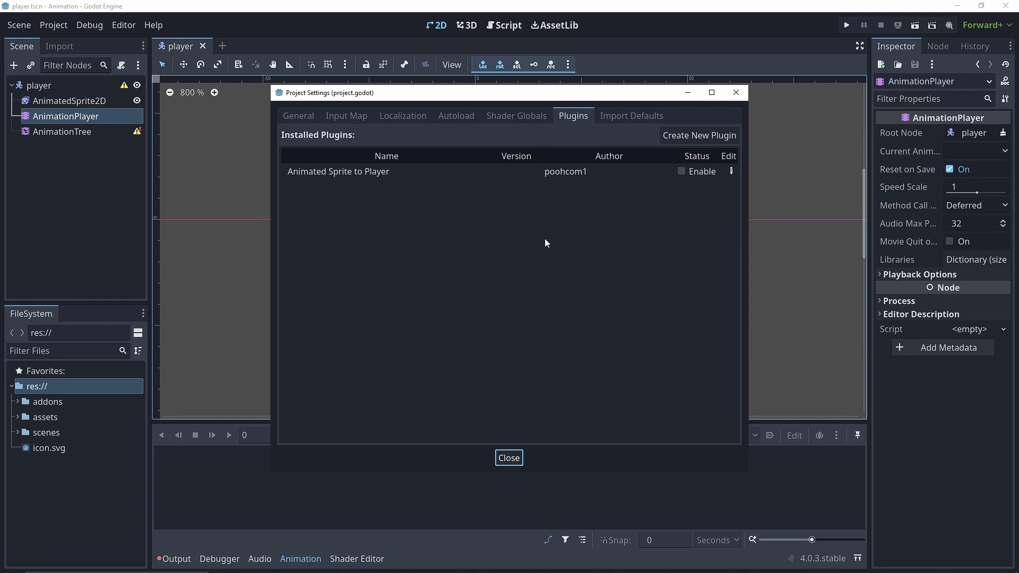
{"action": "left_click", "coordinate": [681, 171]}
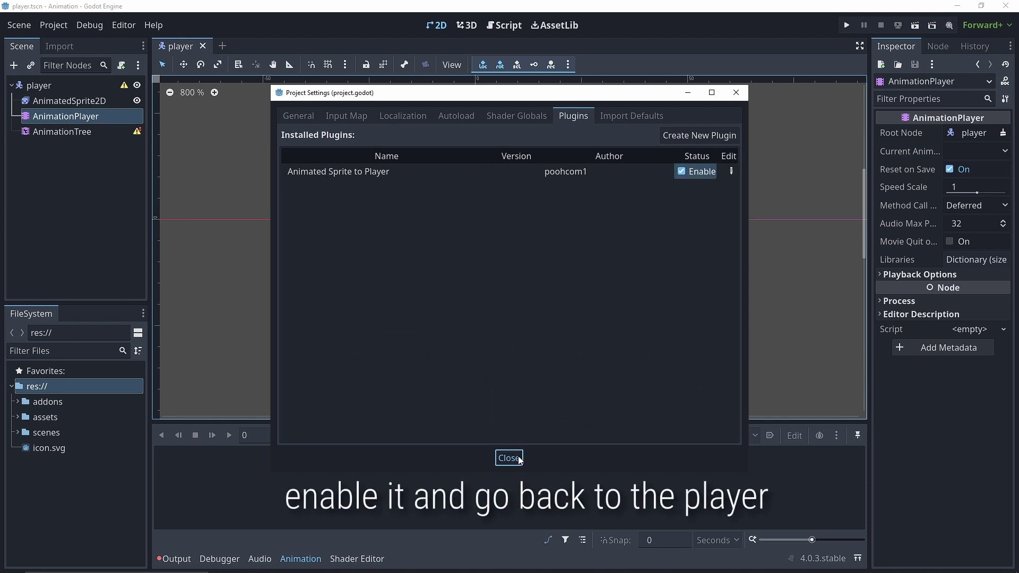
{"action": "left_click", "coordinate": [518, 459]}
{"action": "left_click", "coordinate": [80, 131]}
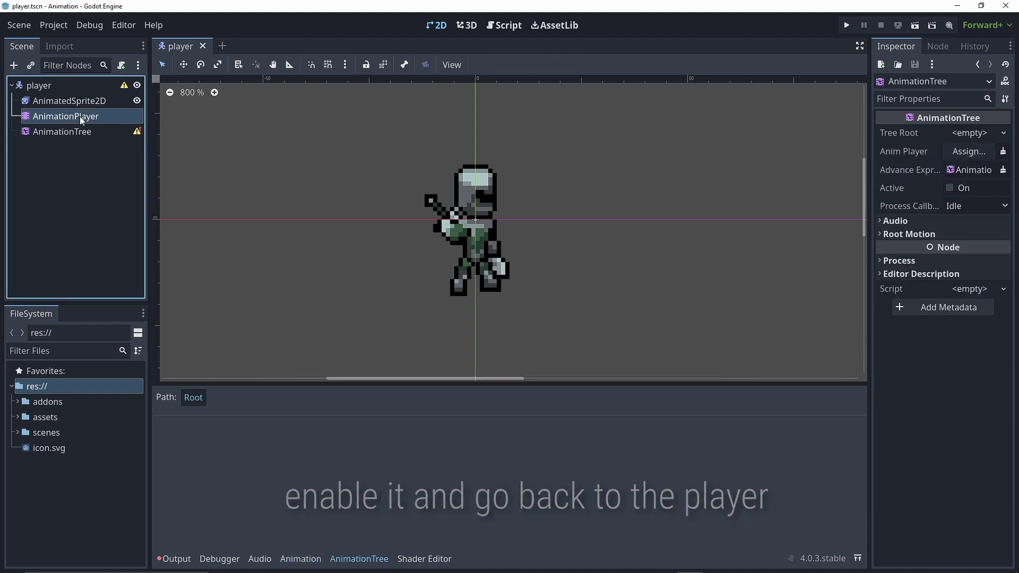
{"action": "left_click", "coordinate": [80, 115]}
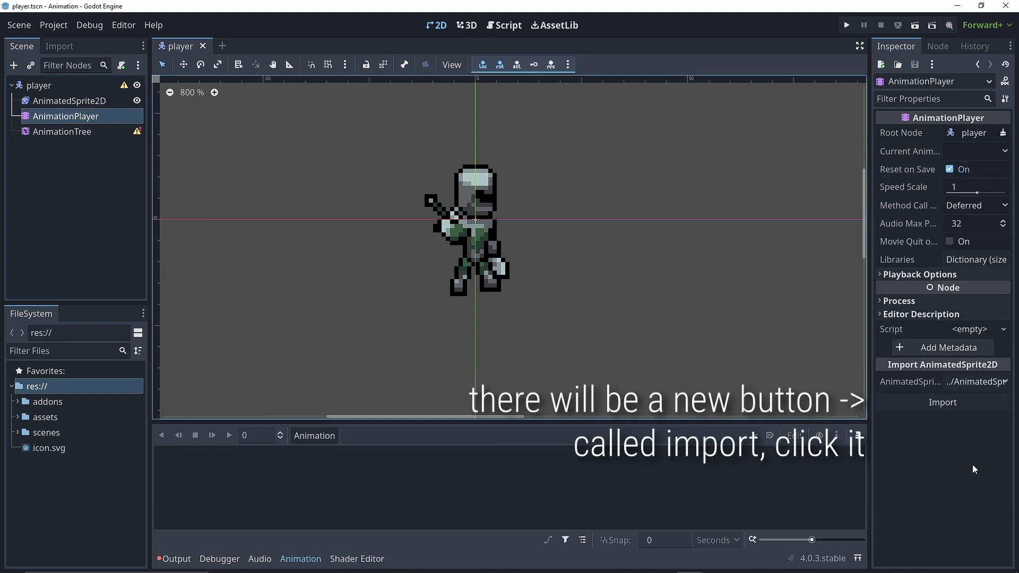
- Import the AnimatedSprite2D animations and preview attack_left and idle_down in the timeline
{"action": "left_click", "coordinate": [935, 402]}
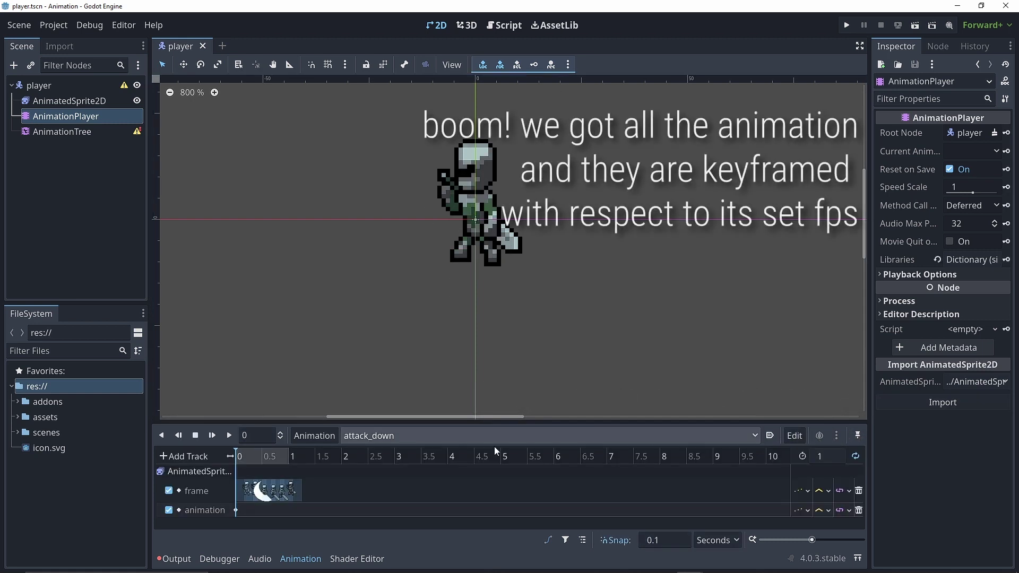
{"action": "left_click_drag", "start_coordinate": [417, 422], "coordinate": [419, 318]}
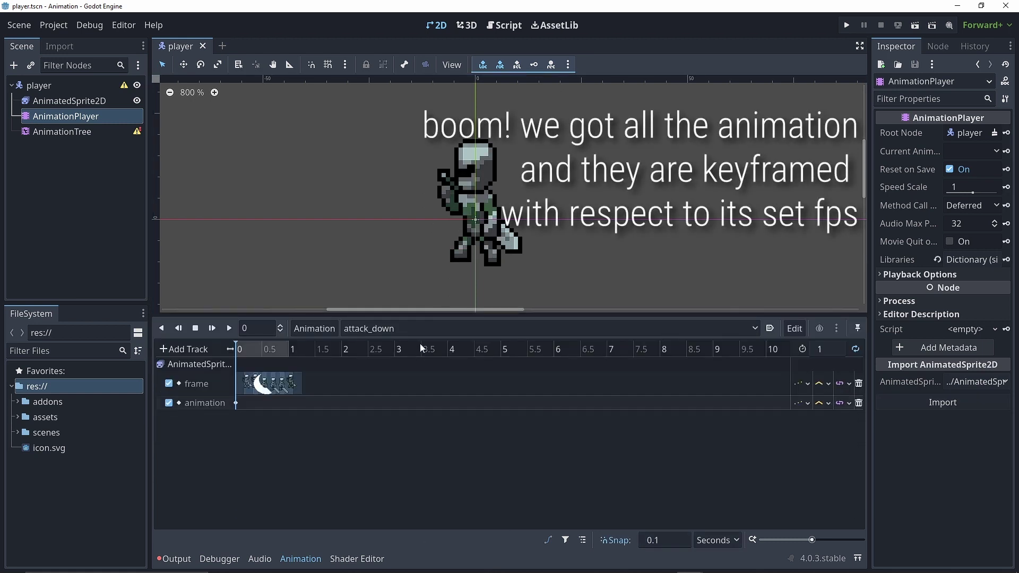
{"action": "left_click", "coordinate": [421, 332]}
{"action": "left_click", "coordinate": [413, 363]}
{"action": "left_click", "coordinate": [419, 334]}
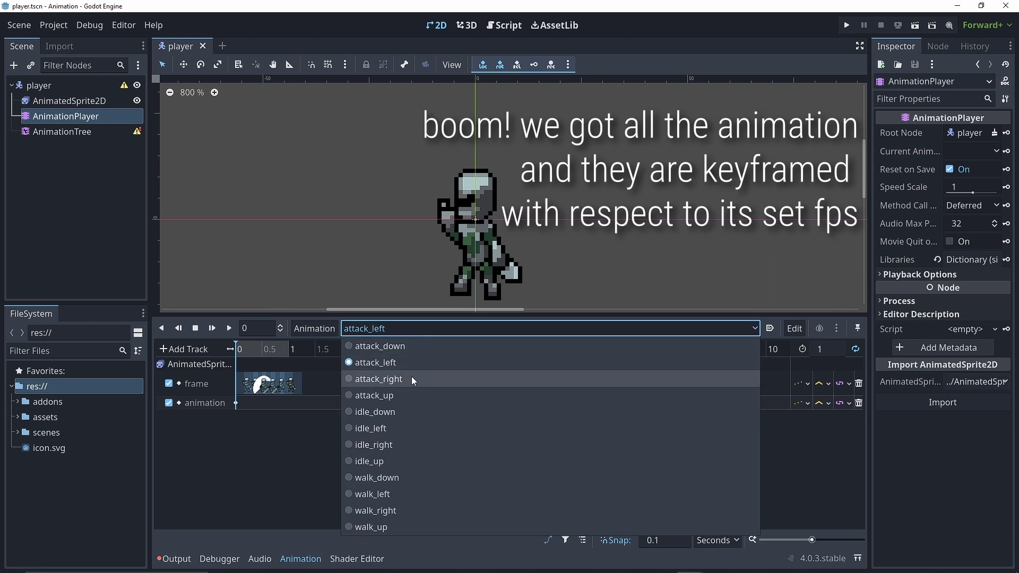
{"action": "left_click", "coordinate": [422, 411]}
- Assign the AnimationPlayer node as the AnimationTree's Anim Player
{"action": "left_click", "coordinate": [62, 132]}
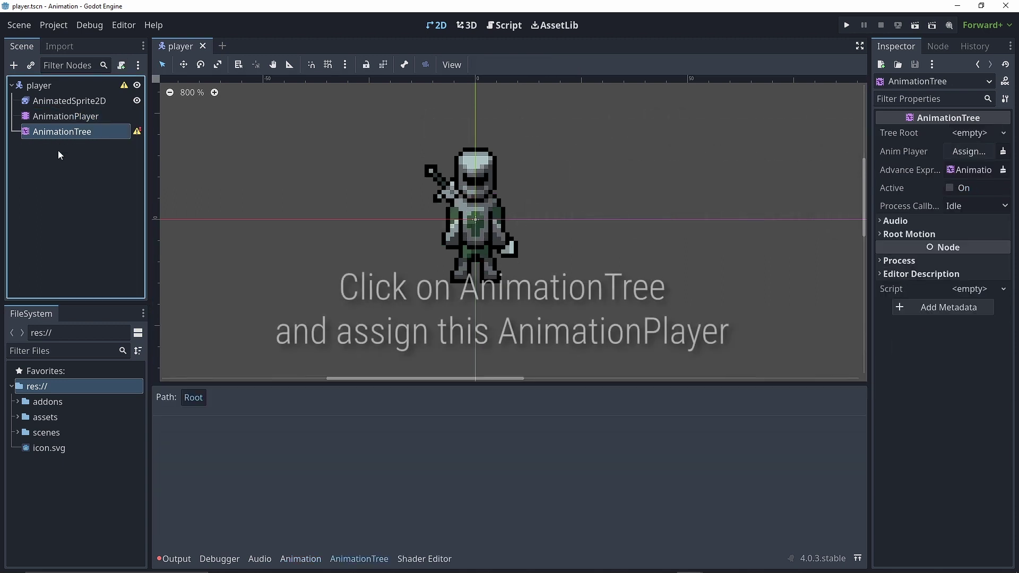
{"action": "left_click", "coordinate": [969, 152]}
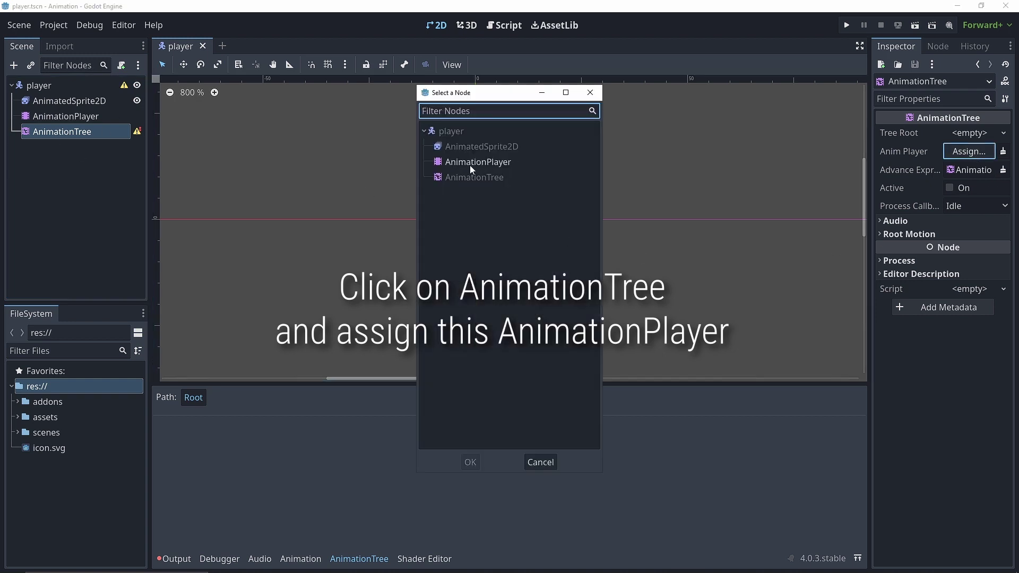
{"action": "left_click", "coordinate": [470, 162]}
{"action": "left_click", "coordinate": [470, 461]}
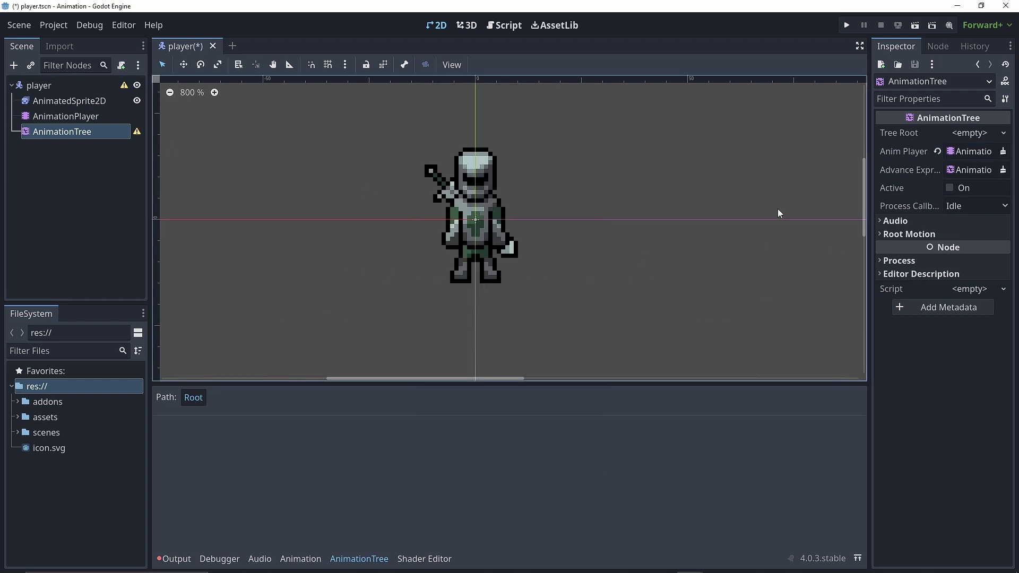
- Set the Tree Root to a new AnimationNodeStateMachine, make the tree active, and save
{"action": "left_click", "coordinate": [969, 132]}
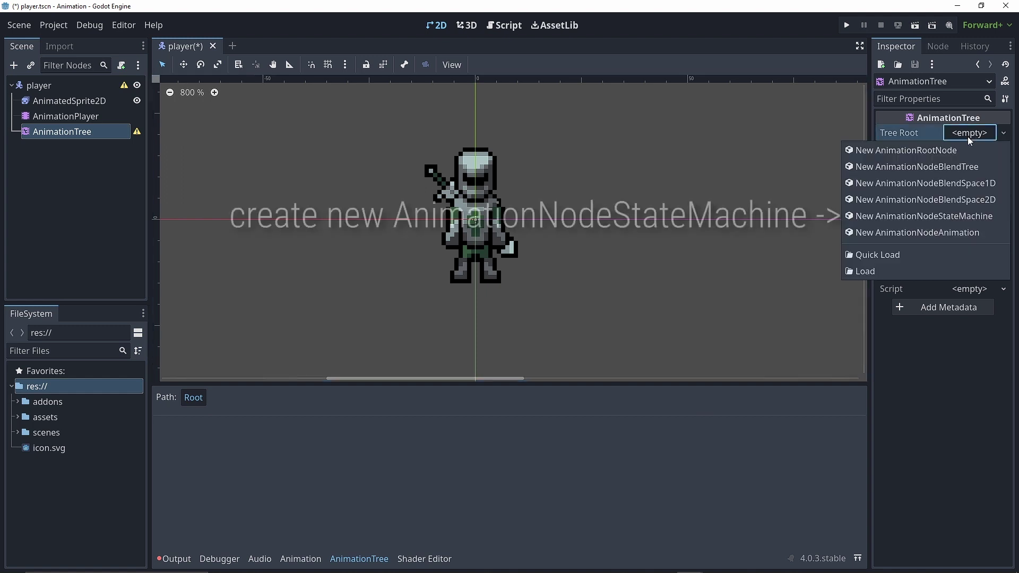
{"action": "left_click", "coordinate": [929, 216]}
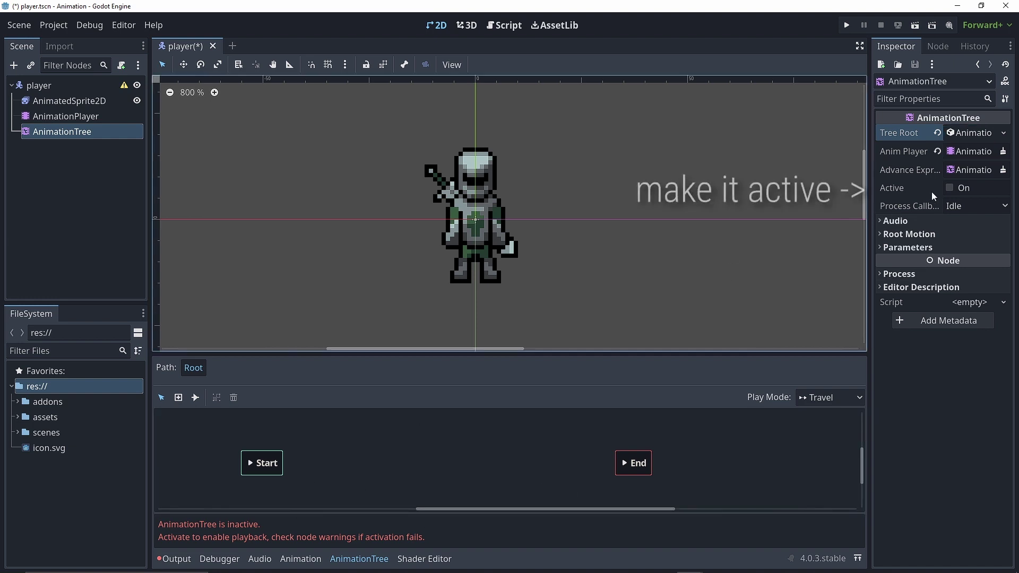
{"action": "left_click", "coordinate": [948, 188]}
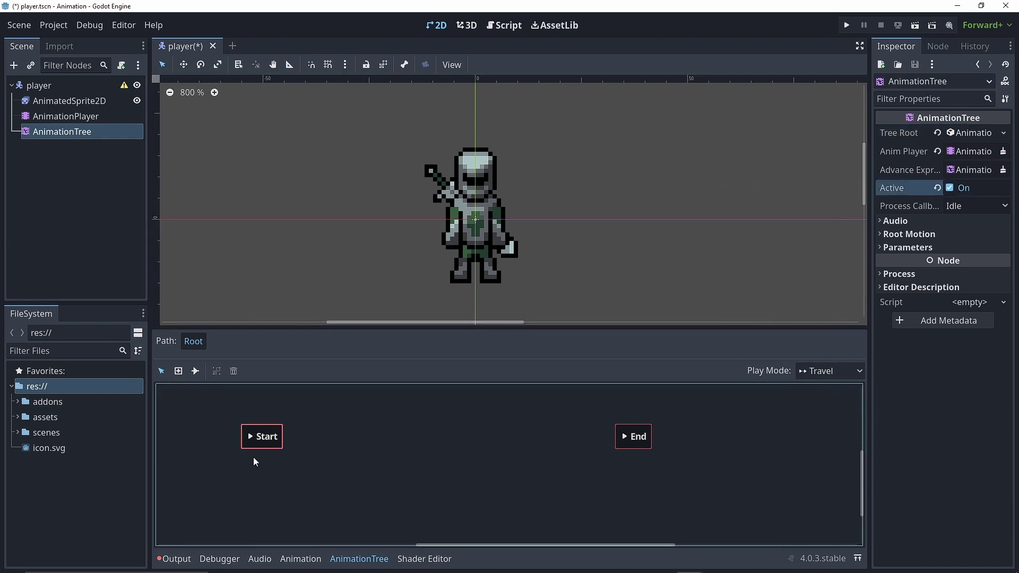
{"action": "key", "text": "ctrl+s"}
- Add a BlendSpace2D state named idle and open its blend space
{"action": "right_click", "coordinate": [355, 446]}
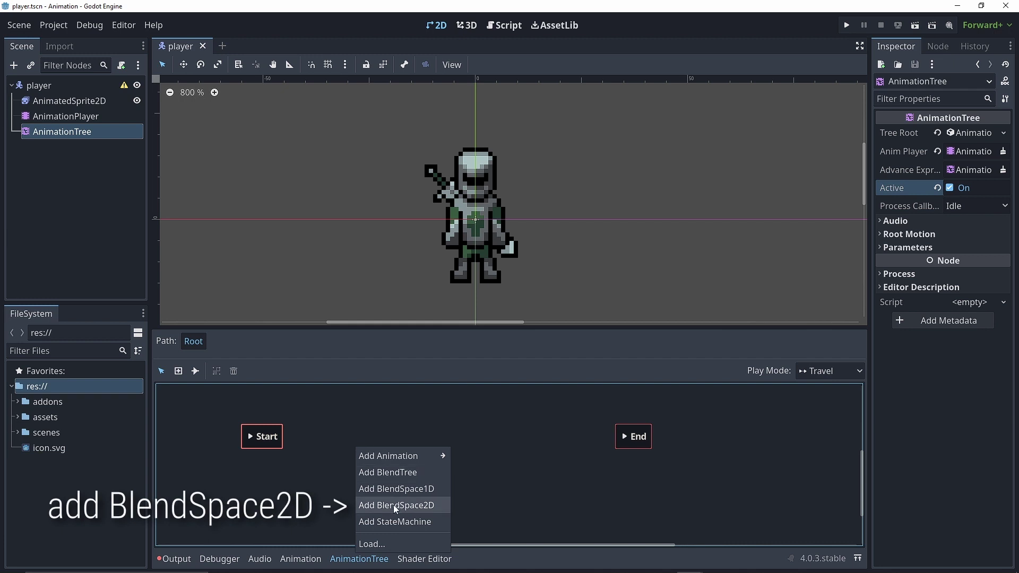
{"action": "left_click", "coordinate": [393, 505]}
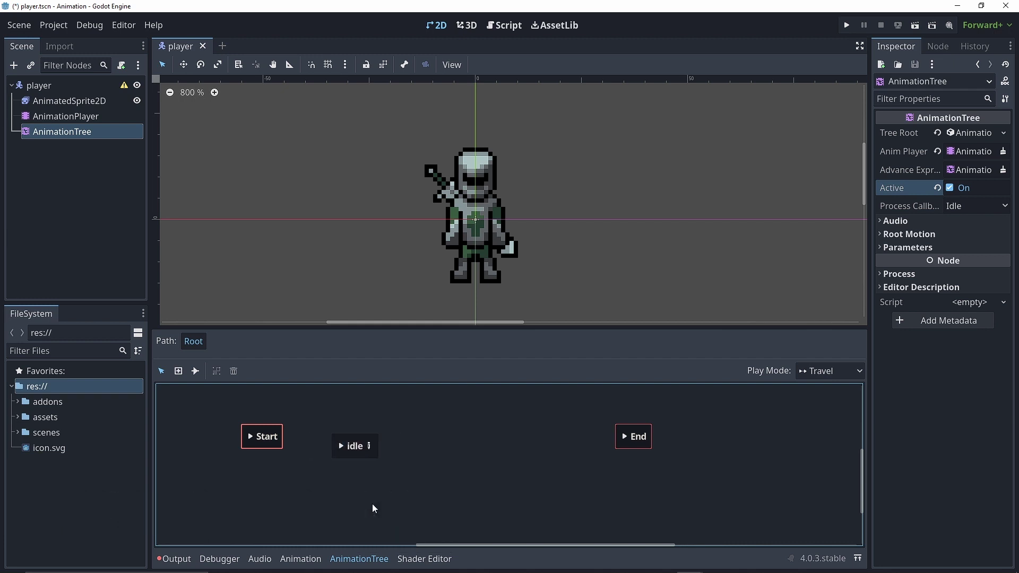
{"action": "left_click", "coordinate": [369, 447]}
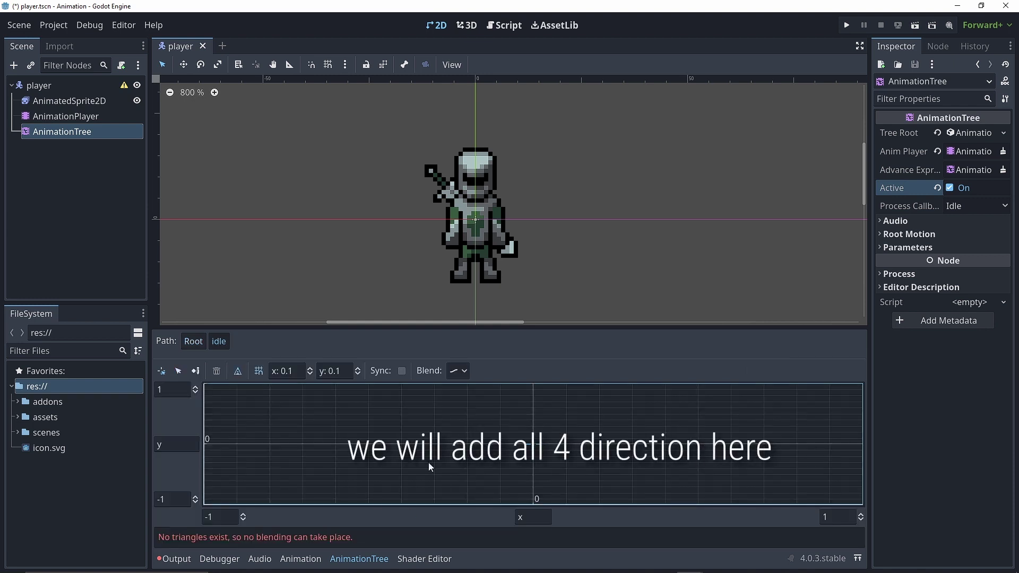
- Add idle_left at the left edge and idle_right at the right edge
{"action": "left_click", "coordinate": [195, 370]}
{"action": "left_click", "coordinate": [206, 446]}
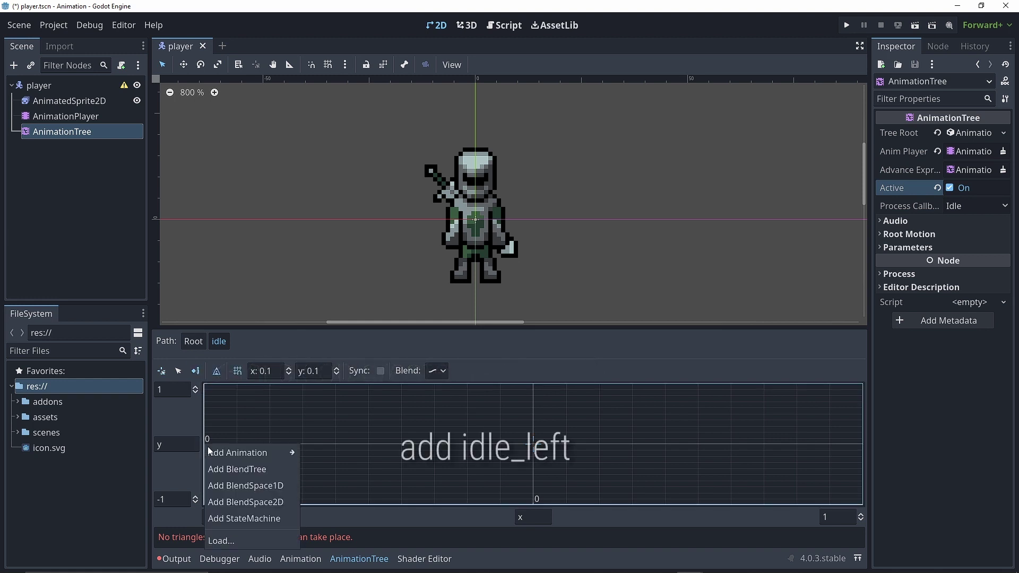
{"action": "mouse_move", "coordinate": [231, 451]}
{"action": "left_click", "coordinate": [337, 471]}
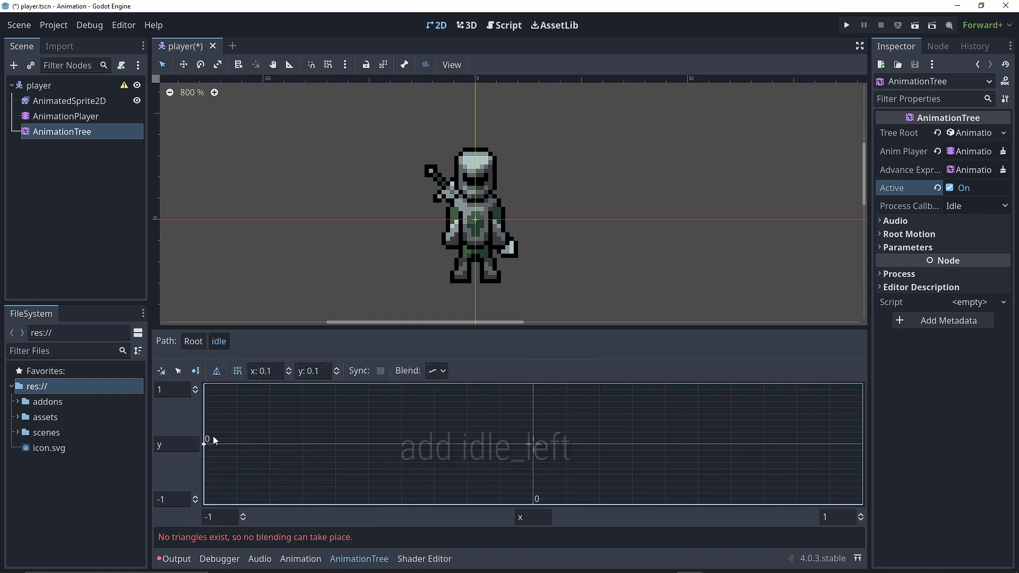
{"action": "left_click", "coordinate": [862, 445]}
{"action": "mouse_move", "coordinate": [896, 454]}
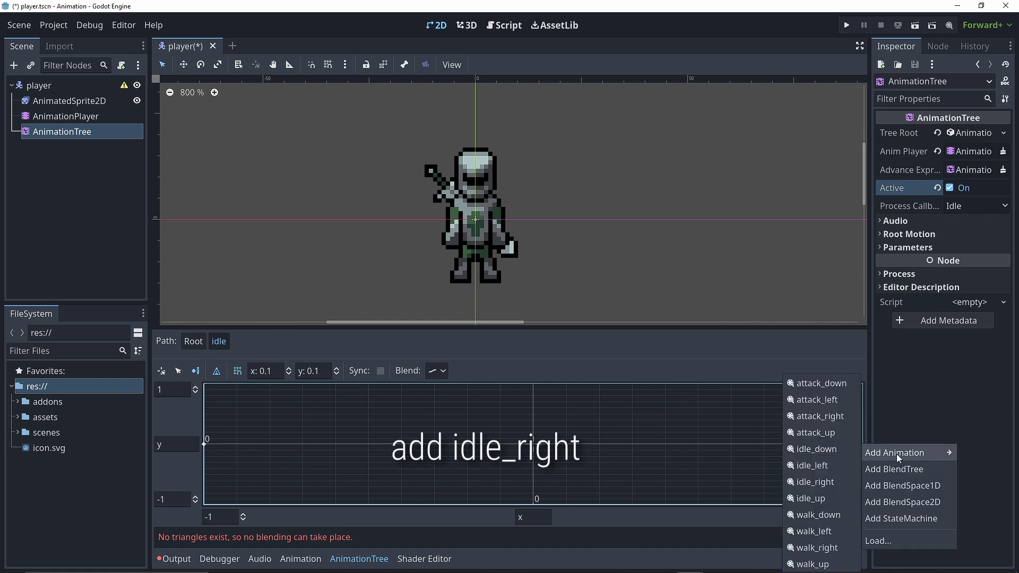
{"action": "left_click", "coordinate": [826, 483]}
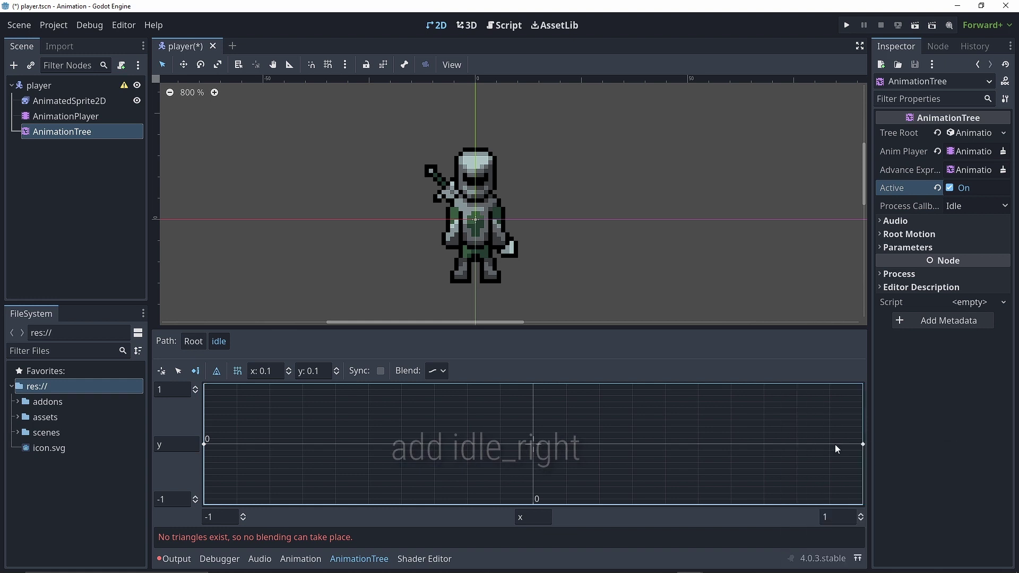
- Place idle_down at the top and idle_up at the bottom of the blend space
{"action": "left_click", "coordinate": [533, 385]}
{"action": "mouse_move", "coordinate": [554, 397]}
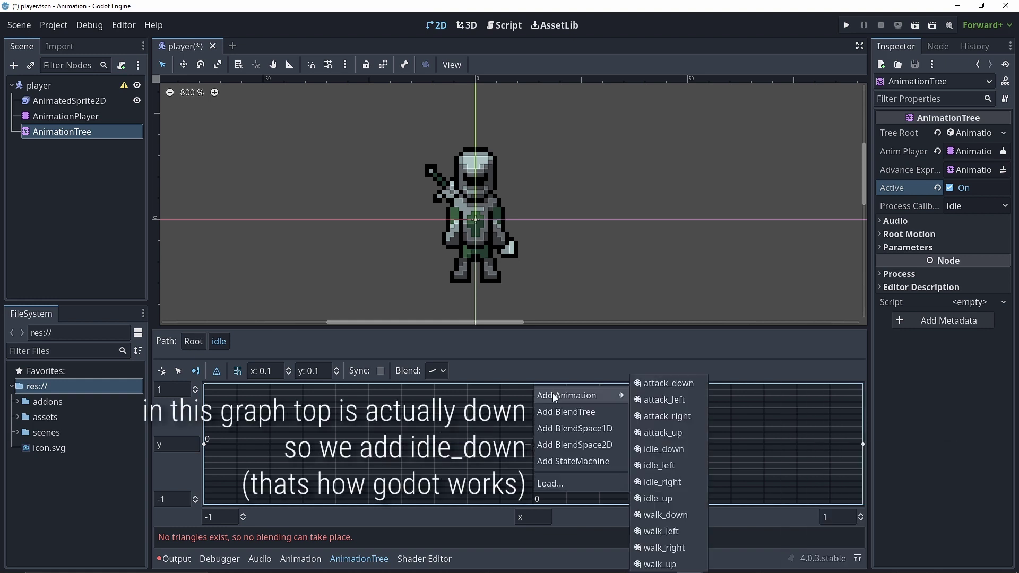
{"action": "left_click", "coordinate": [658, 450]}
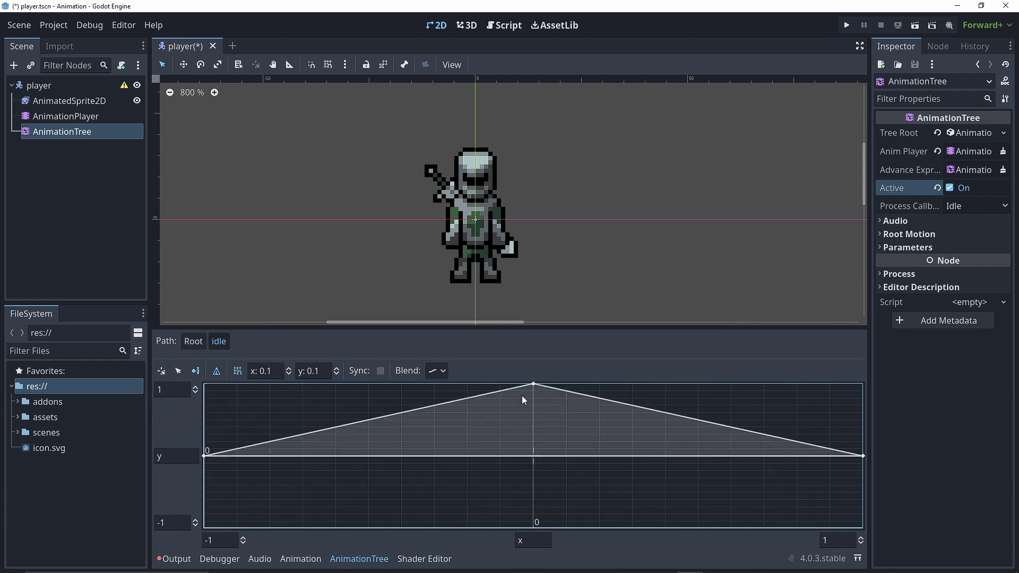
{"action": "left_click", "coordinate": [529, 525]}
{"action": "mouse_move", "coordinate": [581, 475]}
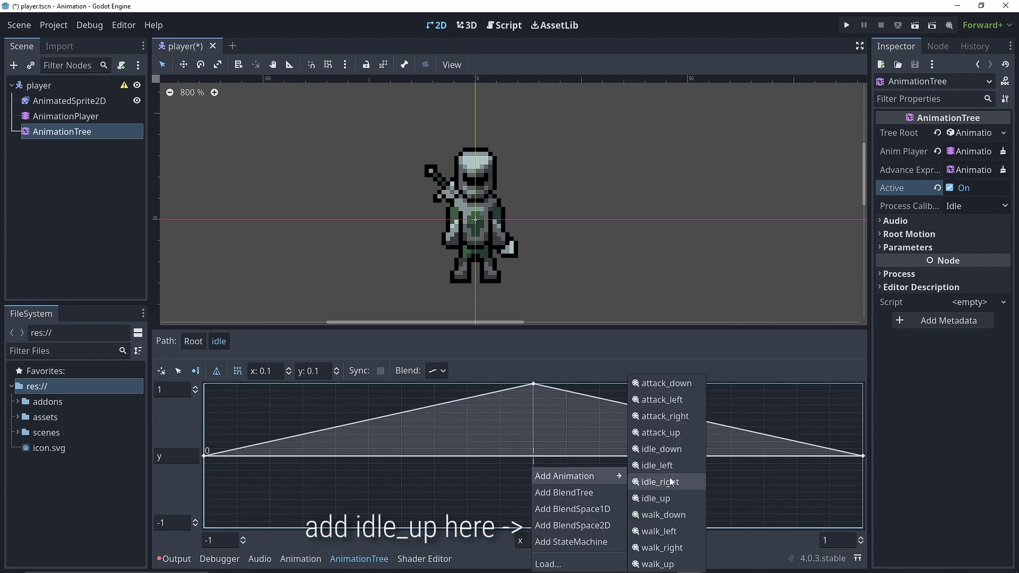
{"action": "left_click", "coordinate": [662, 499]}
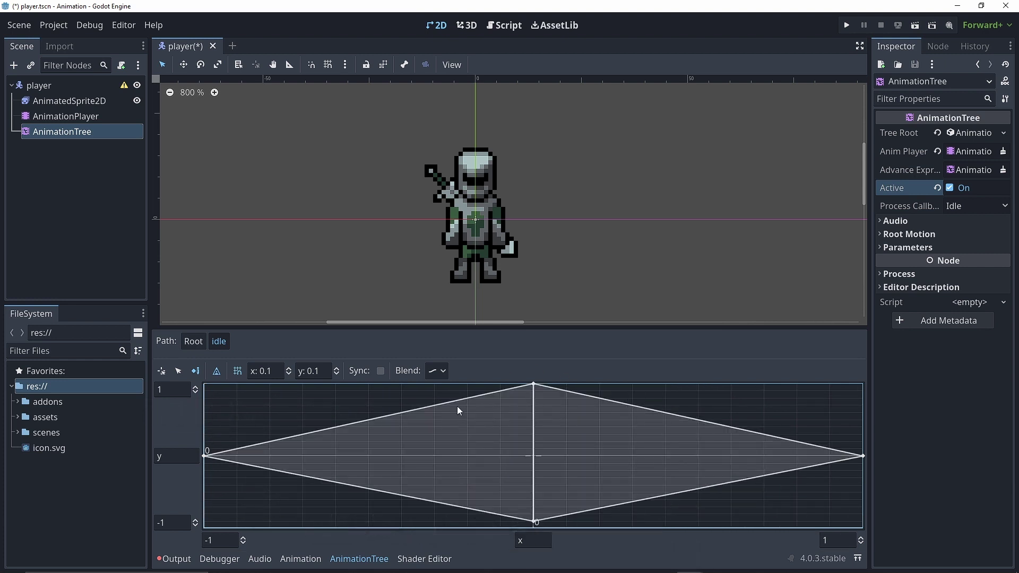
- Set blending to discrete, test the preview position, and move idle nearer Start
{"action": "left_click", "coordinate": [445, 375]}
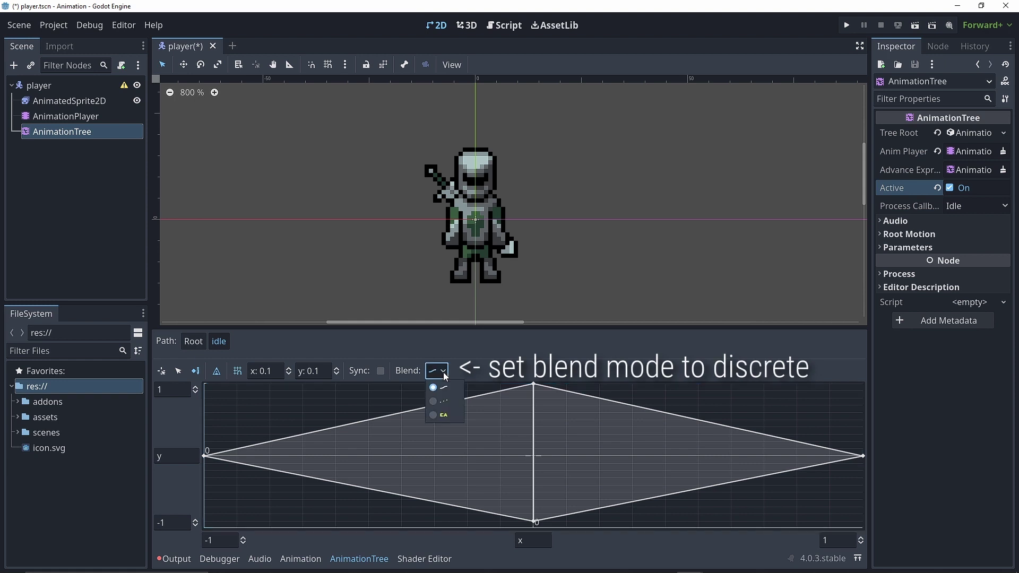
{"action": "left_click", "coordinate": [445, 407]}
{"action": "left_click", "coordinate": [162, 374]}
{"action": "left_click_drag", "start_coordinate": [527, 457], "coordinate": [596, 431]}
{"action": "left_click", "coordinate": [534, 457]}
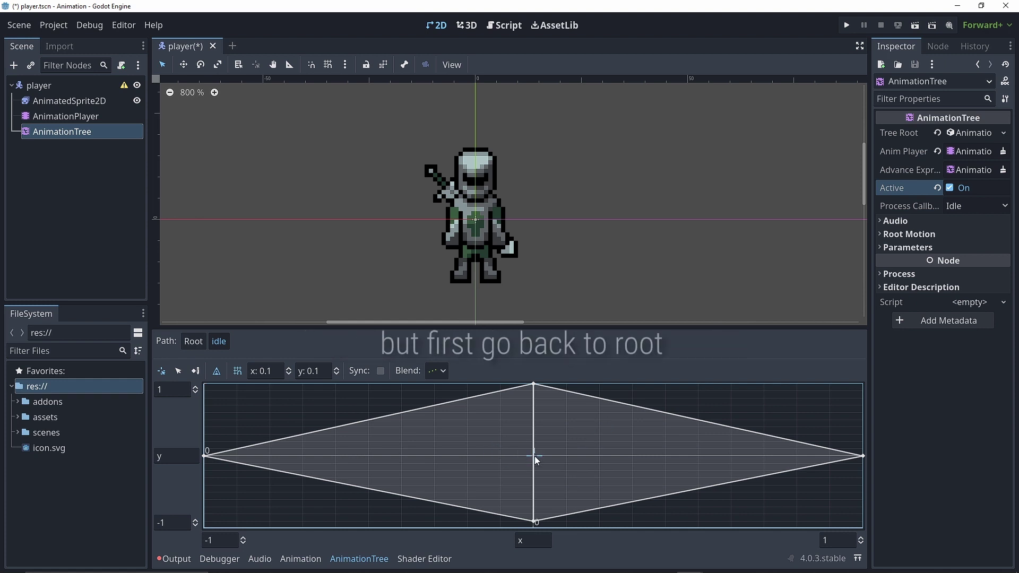
{"action": "mouse_move", "coordinate": [339, 441]}
{"action": "left_mouse_down"}
{"action": "mouse_move", "coordinate": [330, 431]}
{"action": "mouse_move", "coordinate": [345, 436]}
{"action": "left_mouse_up"}
- Connect Start to idle and preview the idle blend positions
{"action": "left_click", "coordinate": [196, 371]}
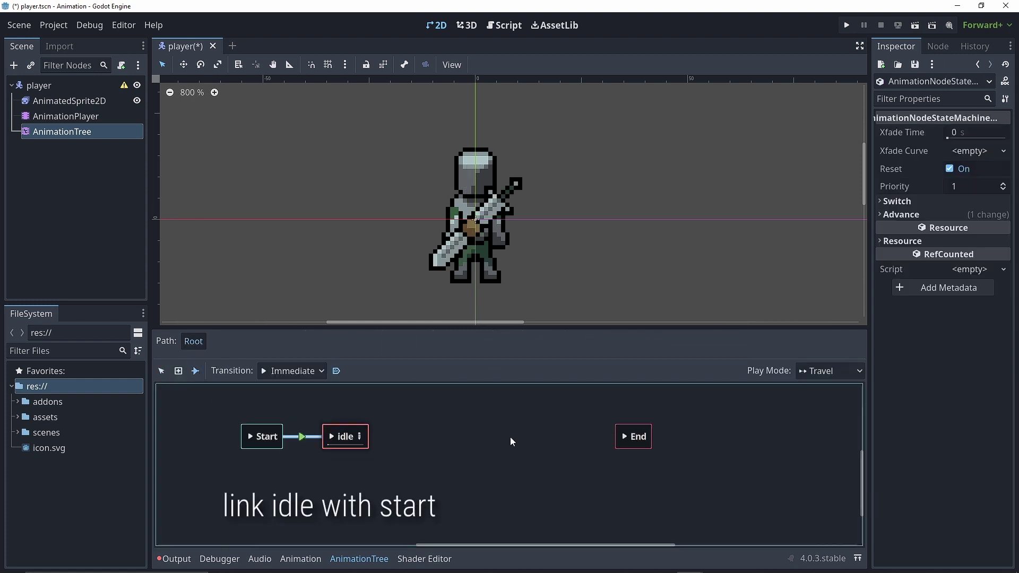
{"action": "left_click", "coordinate": [359, 436]}
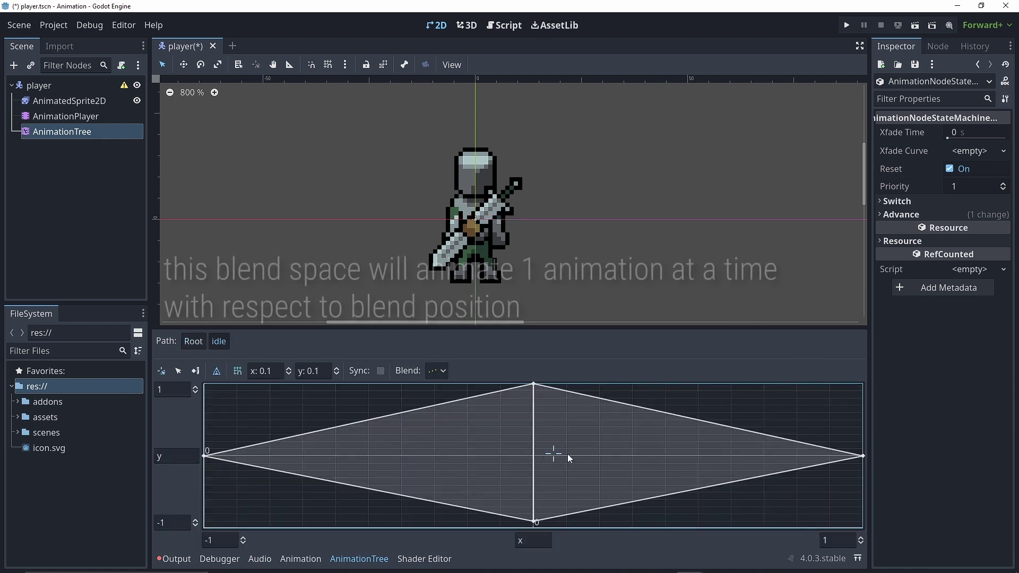
{"action": "left_click", "coordinate": [548, 420]}
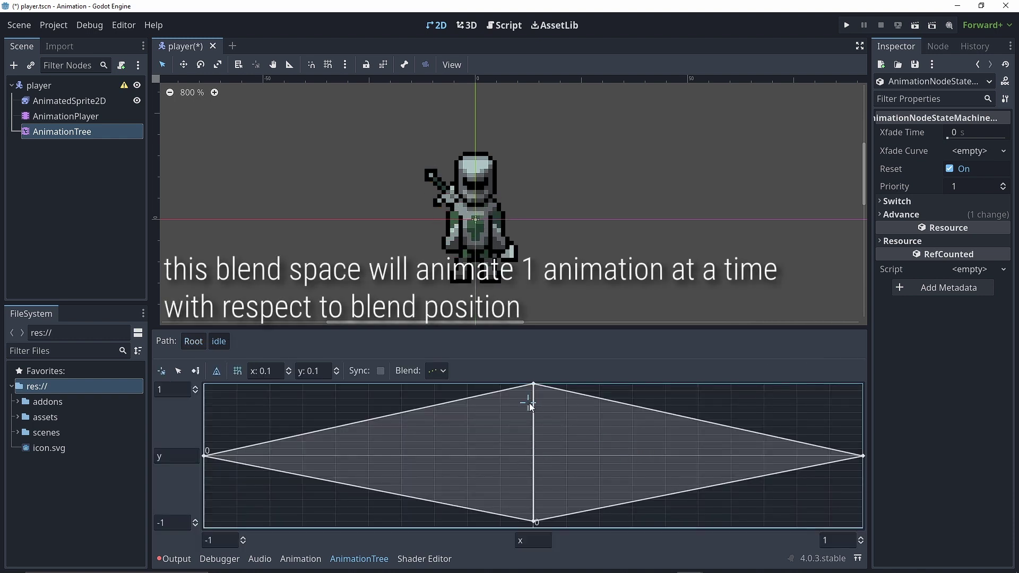
{"action": "left_click_drag", "start_coordinate": [435, 444], "coordinate": [608, 425]}
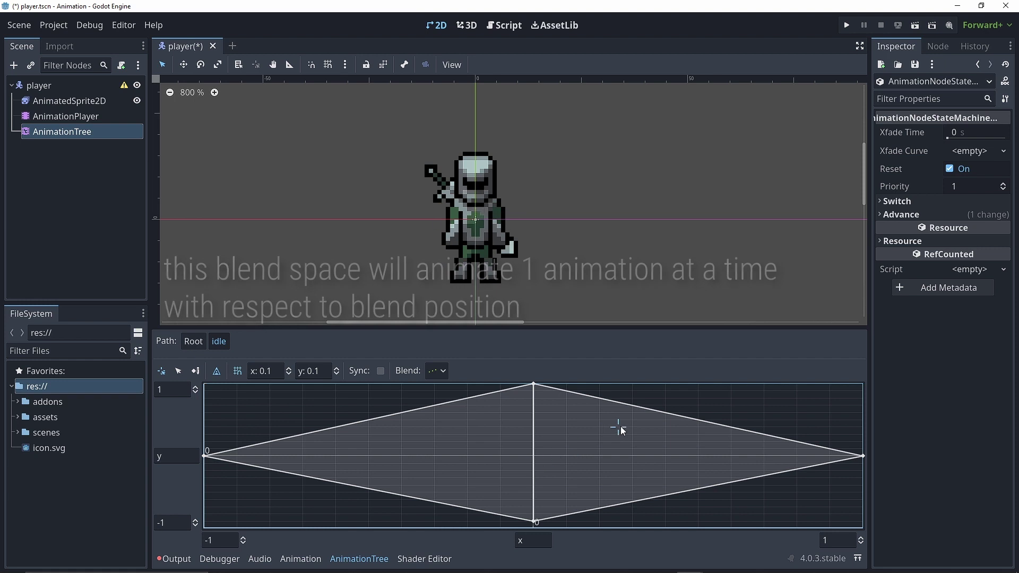
- Set the Y limits to 1.1 and -1.1 and drag the top and bottom points out
{"action": "left_click", "coordinate": [172, 390]}
{"action": "type", "text": "1.1"}
{"action": "key", "text": "Return"}
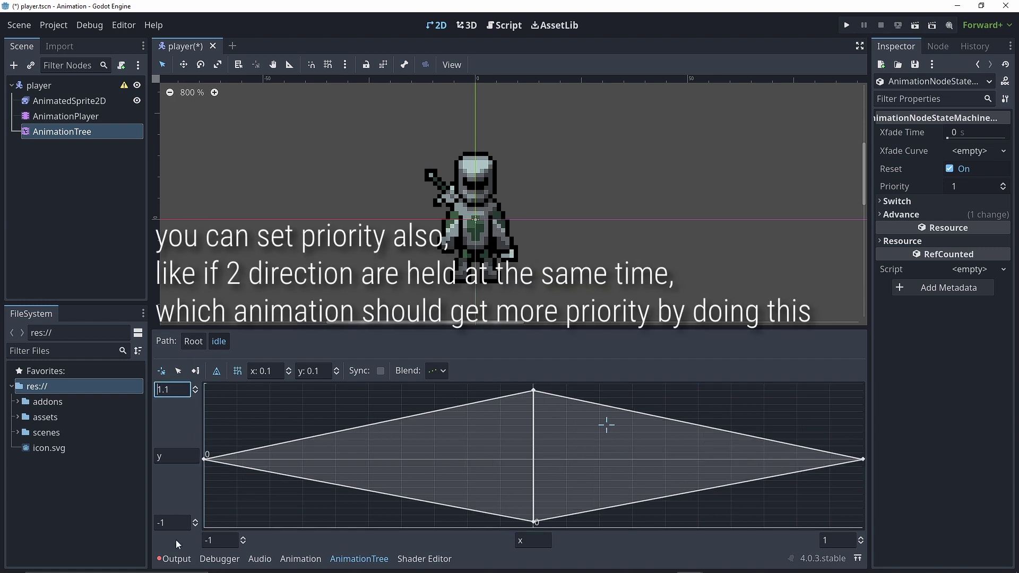
{"action": "key", "text": "Return"}
{"action": "mouse_move", "coordinate": [533, 390]}
{"action": "left_mouse_down"}
{"action": "mouse_move", "coordinate": [534, 407]}
{"action": "mouse_move", "coordinate": [533, 384]}
{"action": "left_mouse_up"}
{"action": "left_click_drag", "start_coordinate": [534, 515], "coordinate": [534, 522]}
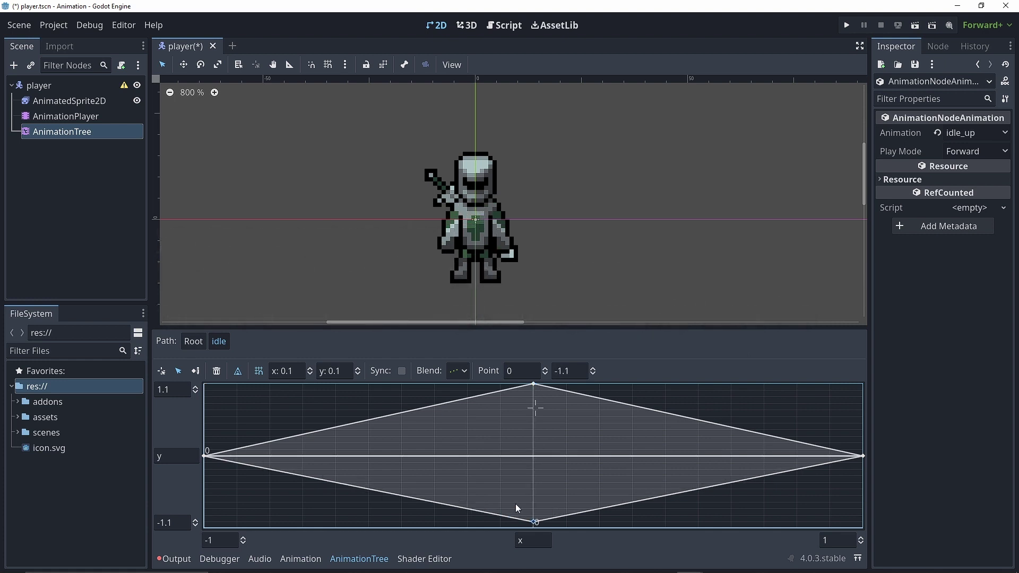
- Check the idle blend position parameter on the AnimationTree, then return to Root
{"action": "left_click", "coordinate": [55, 137]}
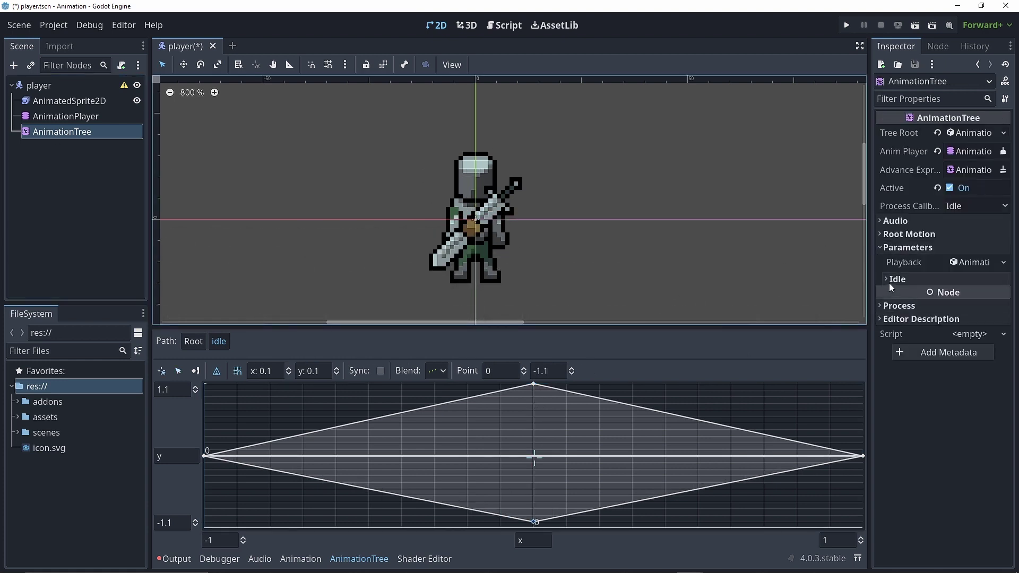
{"action": "left_click", "coordinate": [891, 281]}
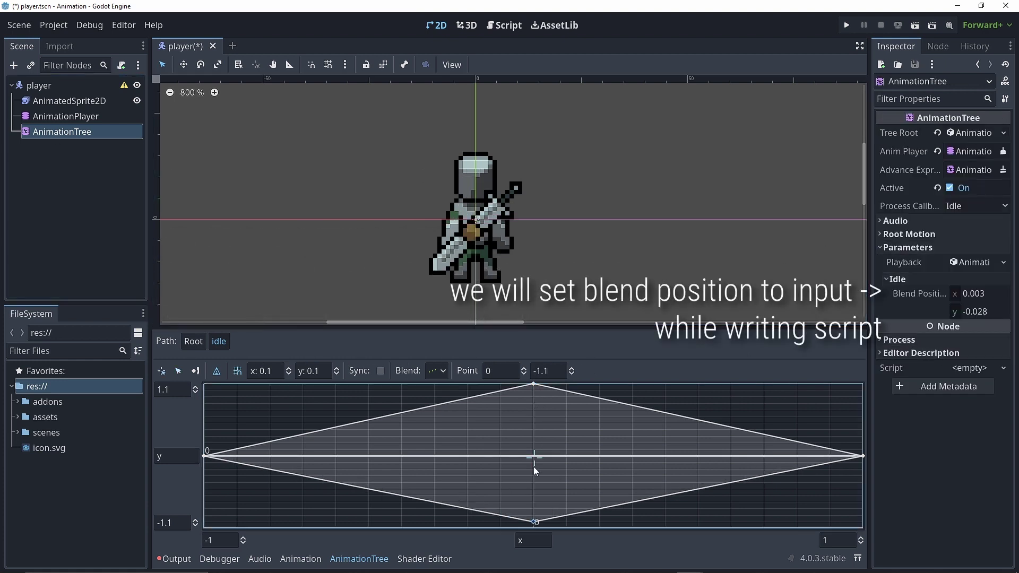
{"action": "left_click", "coordinate": [591, 452]}
{"action": "mouse_move", "coordinate": [596, 453]}
{"action": "left_mouse_down"}
{"action": "mouse_move", "coordinate": [432, 447]}
{"action": "mouse_move", "coordinate": [600, 450]}
{"action": "left_mouse_up"}
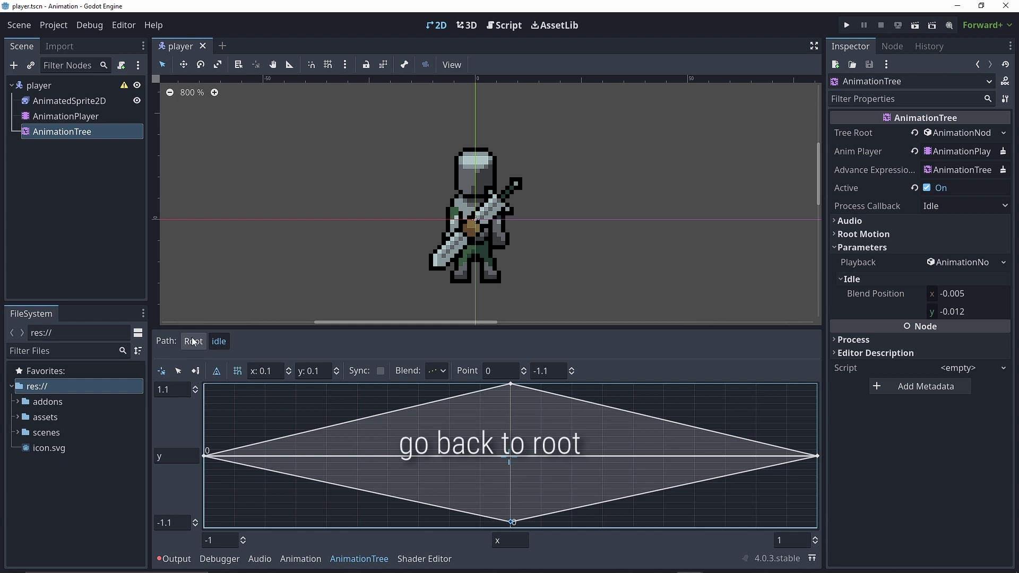
{"action": "left_click", "coordinate": [193, 342]}
- Add a BlendSpace2D state named walk and open it
{"action": "right_click", "coordinate": [421, 450]}
{"action": "left_click", "coordinate": [440, 487]}
{"action": "type", "text": "walk"}
{"action": "key", "text": "Return"}
{"action": "left_click", "coordinate": [435, 441]}
- Add the walk animation points, including the left one, and set blending to discrete
{"action": "right_click", "coordinate": [507, 387]}
{"action": "left_click", "coordinate": [652, 557]}
{"action": "right_click", "coordinate": [508, 502]}
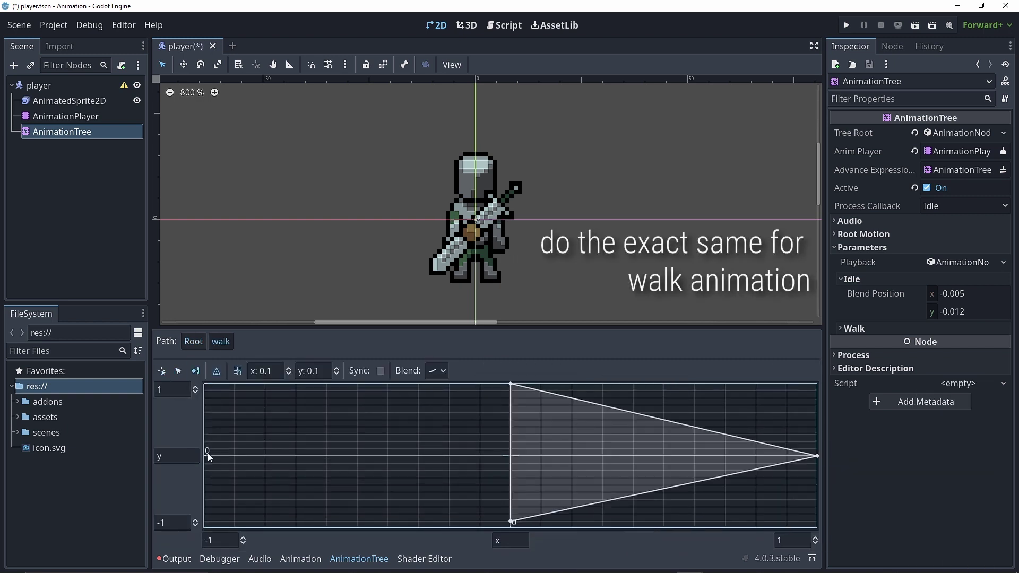
{"action": "right_click", "coordinate": [209, 457]}
{"action": "left_click", "coordinate": [346, 533]}
{"action": "left_click", "coordinate": [437, 370]}
{"action": "left_click", "coordinate": [448, 399]}
{"action": "left_click", "coordinate": [171, 524]}
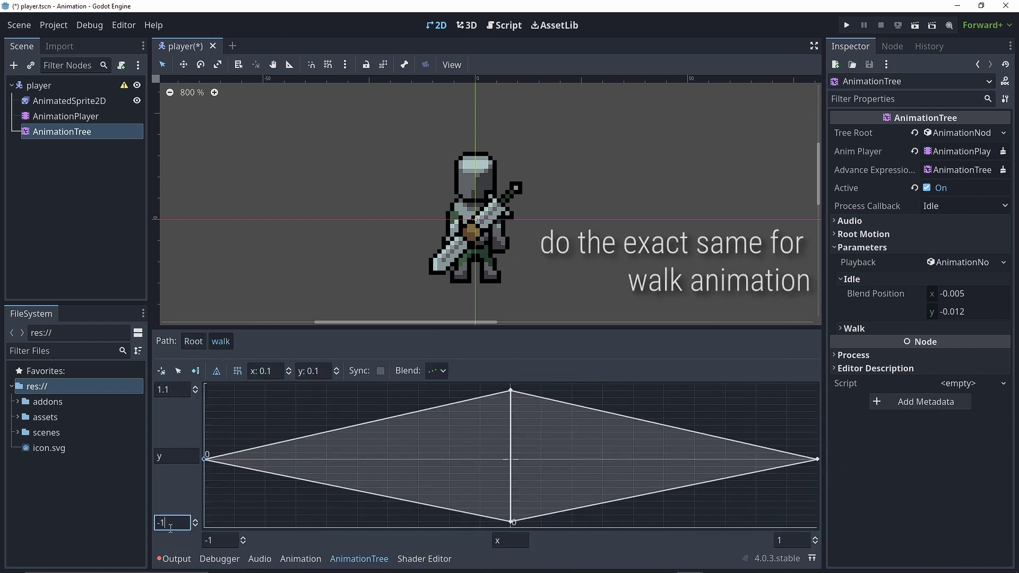
{"action": "left_click", "coordinate": [511, 520]}
- Back at Root, line idle up with Start and place walk beside it
{"action": "left_click", "coordinate": [193, 341]}
{"action": "left_click", "coordinate": [260, 467]}
{"action": "left_click_drag", "start_coordinate": [329, 436], "coordinate": [332, 463]}
{"action": "left_click_drag", "start_coordinate": [419, 441], "coordinate": [436, 464]}
{"action": "left_click", "coordinate": [258, 464]}
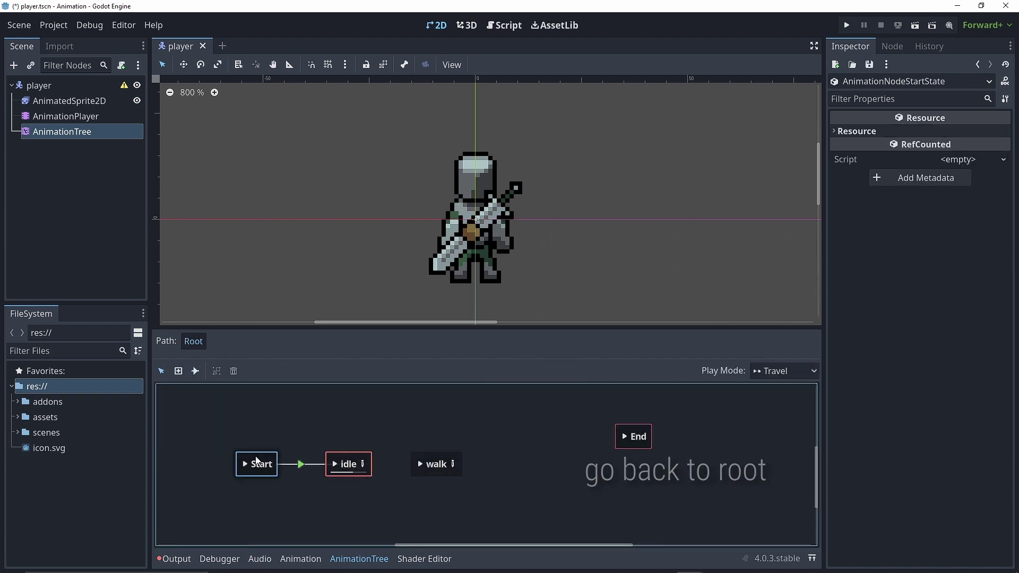
- Connect idle to walk and set that transition's Advance Condition to is_walking
{"action": "left_click", "coordinate": [196, 371]}
{"action": "mouse_move", "coordinate": [370, 460]}
{"action": "left_mouse_down"}
{"action": "mouse_move", "coordinate": [436, 464]}
{"action": "mouse_move", "coordinate": [358, 473]}
{"action": "left_mouse_up"}
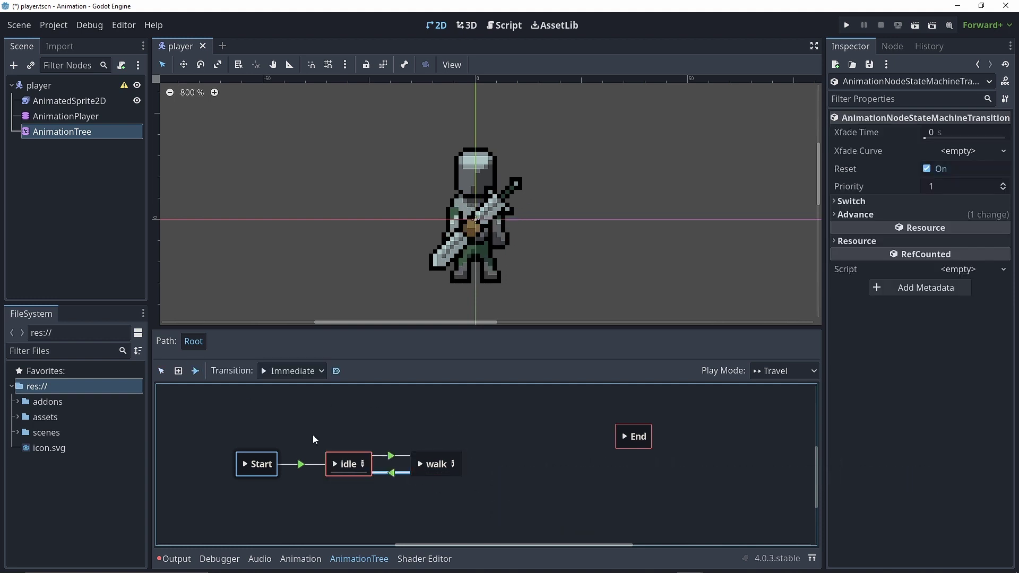
{"action": "left_click", "coordinate": [161, 371]}
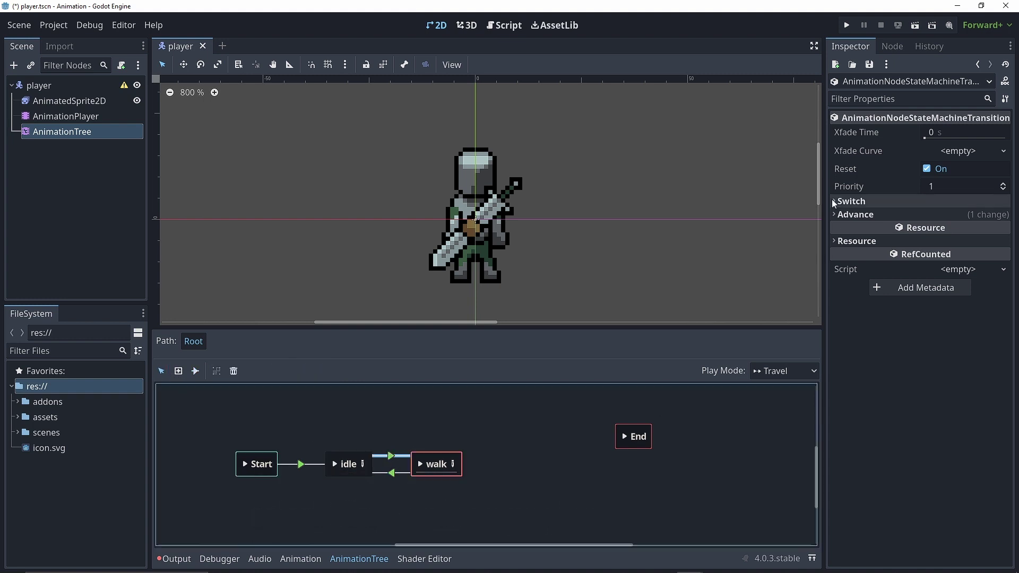
{"action": "left_click", "coordinate": [851, 200]}
{"action": "left_click", "coordinate": [855, 230]}
{"action": "left_click", "coordinate": [940, 268]}
{"action": "type", "text": "is_walking"}
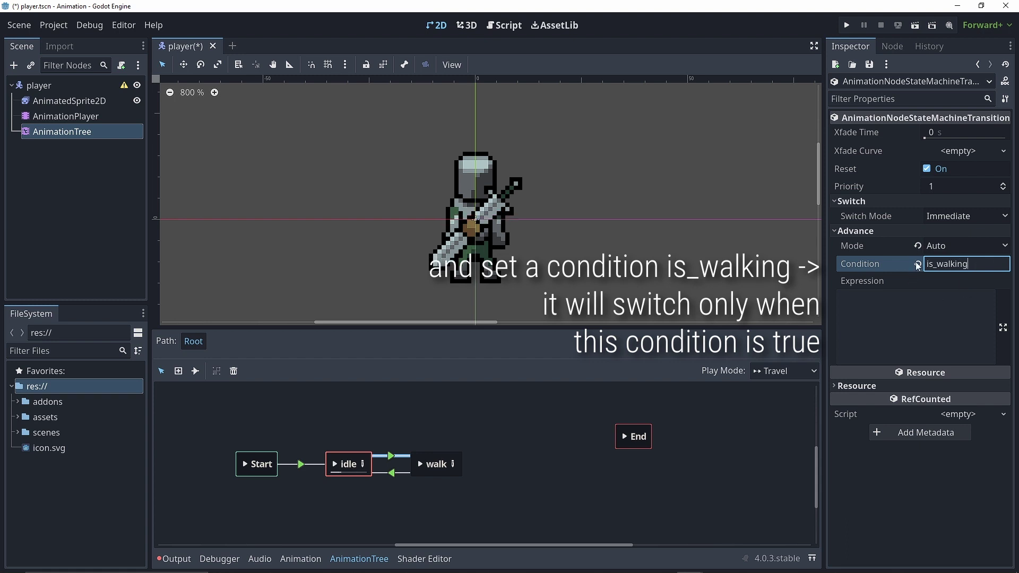
- Set the walk-to-idle transition's Advance Condition to idle
{"action": "left_click", "coordinate": [398, 472]}
{"action": "left_click", "coordinate": [851, 200]}
{"action": "left_click", "coordinate": [837, 231]}
{"action": "left_click", "coordinate": [961, 264]}
{"action": "type", "text": "idle"}
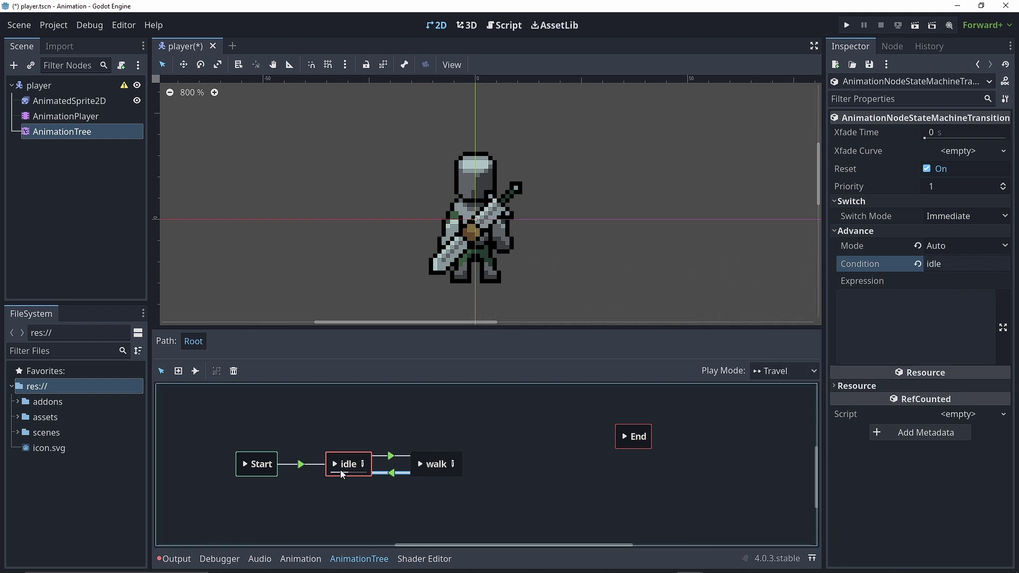
{"action": "right_click", "coordinate": [348, 409]}
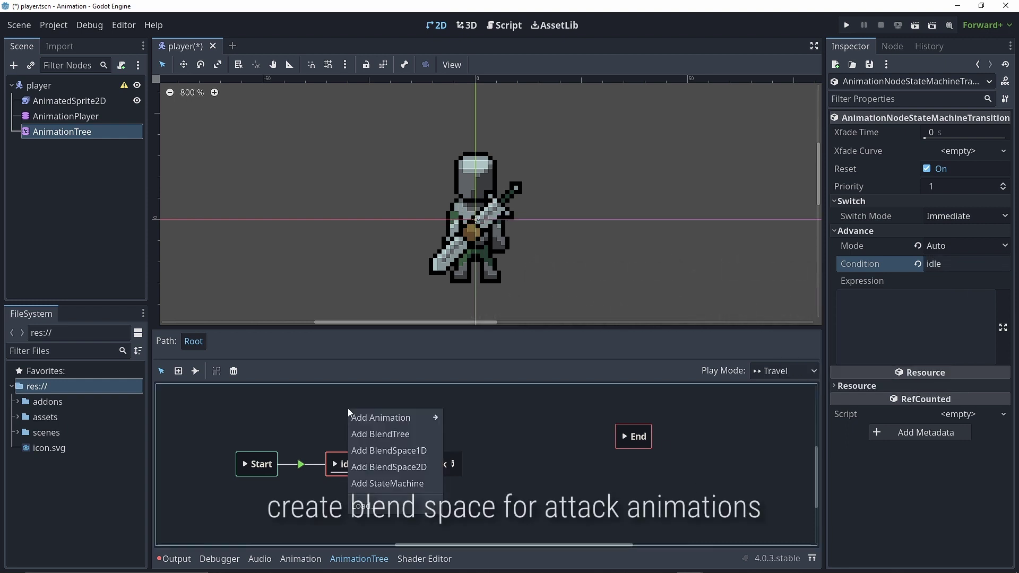
- Add a BlendSpace2D state named attack and open it
{"action": "left_click", "coordinate": [381, 467]}
{"action": "type", "text": "attack"}
{"action": "key", "text": "Return"}
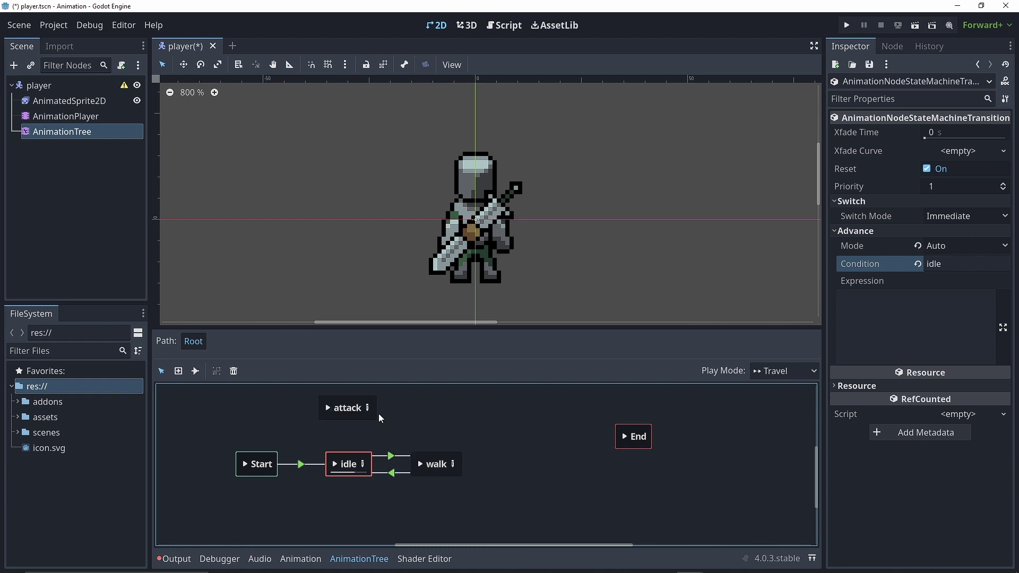
{"action": "left_click", "coordinate": [368, 408]}
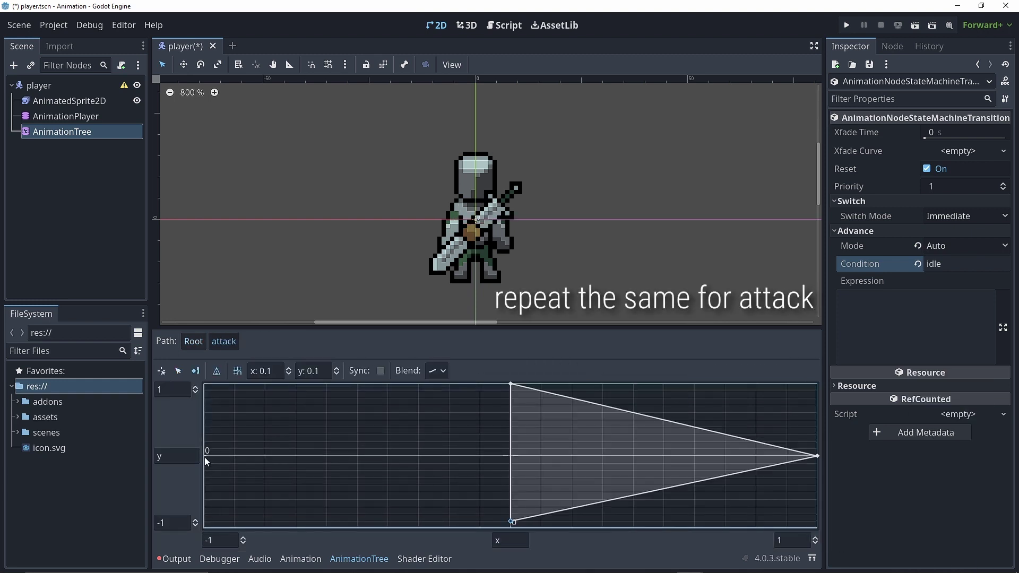
- Add the left attack animation point and set blending to discrete
{"action": "right_click", "coordinate": [205, 457]}
{"action": "left_click", "coordinate": [352, 402]}
{"action": "left_click", "coordinate": [437, 370]}
{"action": "left_click", "coordinate": [440, 402]}
- Stretch the Y limits to ±1.1, move the top and bottom points out, and save
{"action": "left_click", "coordinate": [177, 391]}
{"action": "scroll", "coordinate": [176, 391], "scroll_direction": "up", "scroll_amount": 1}
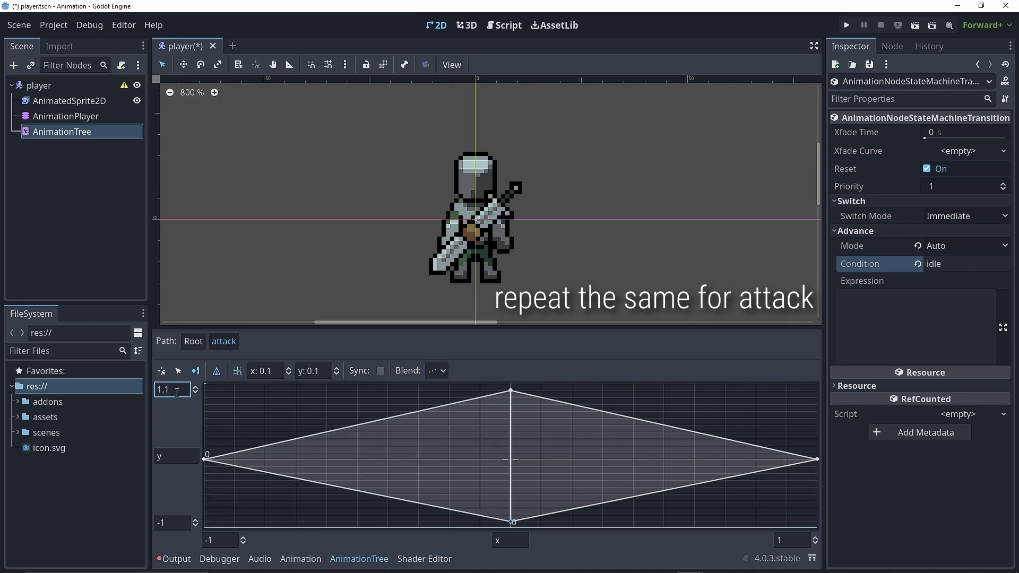
{"action": "scroll", "coordinate": [177, 522], "scroll_direction": "down", "scroll_amount": 1}
{"action": "left_click_drag", "start_coordinate": [510, 391], "coordinate": [508, 385]}
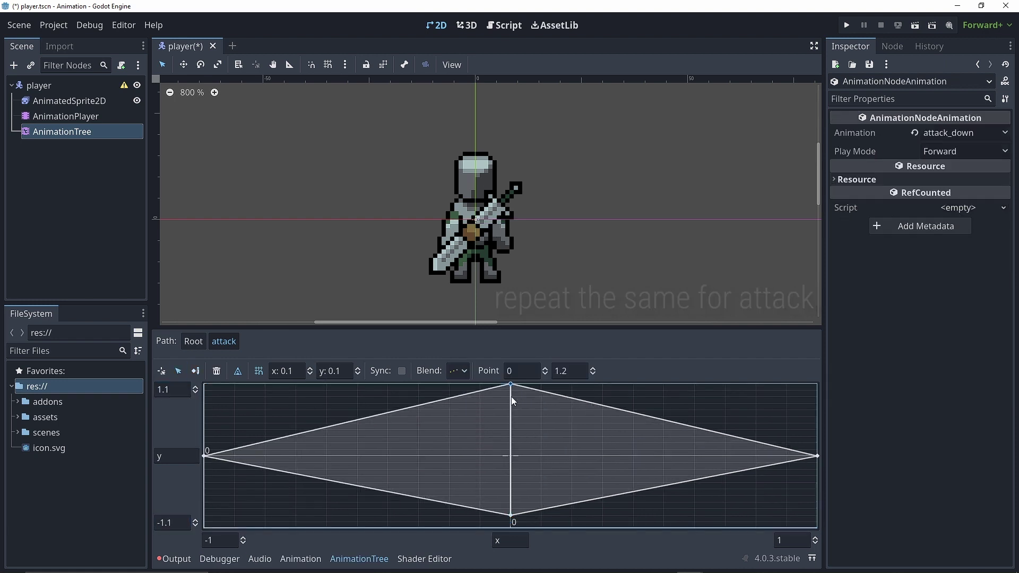
{"action": "left_click_drag", "start_coordinate": [510, 515], "coordinate": [511, 522]}
{"action": "key", "text": "ctrl+s"}
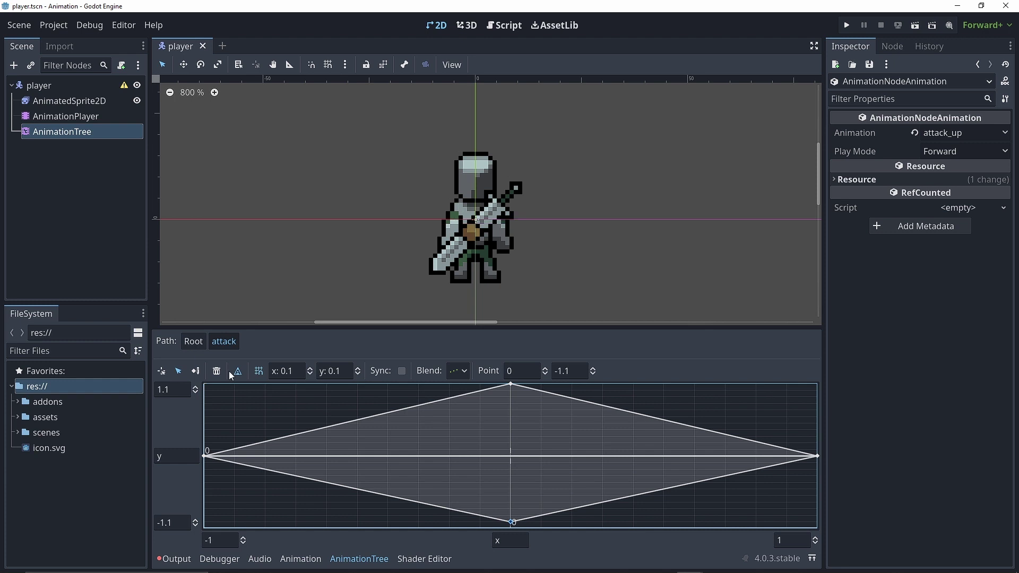
{"action": "left_click", "coordinate": [194, 341]}
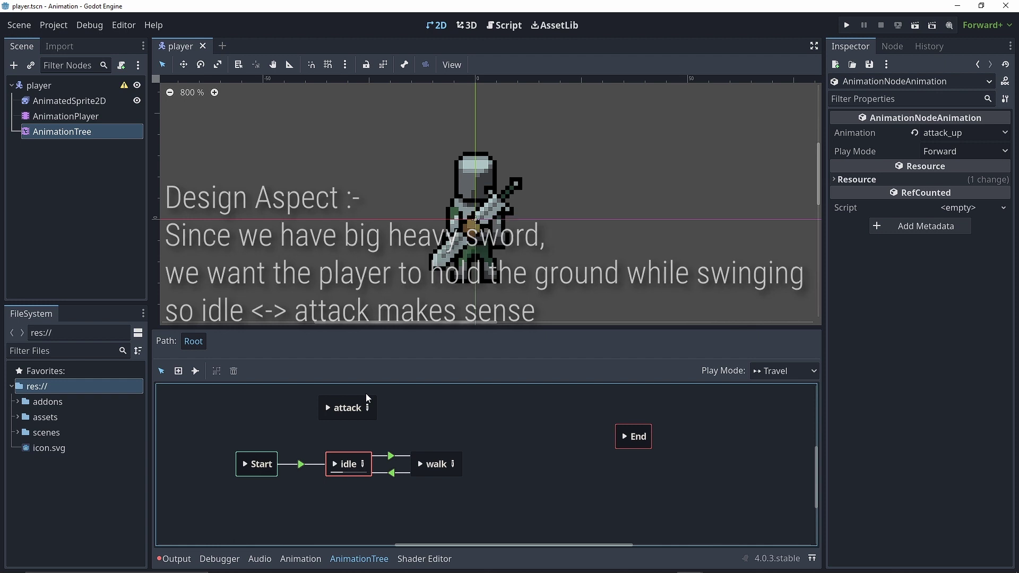
- Connect idle to attack and give that transition the advance condition 'swing'
{"action": "left_click", "coordinate": [367, 397]}
{"action": "left_click", "coordinate": [196, 373]}
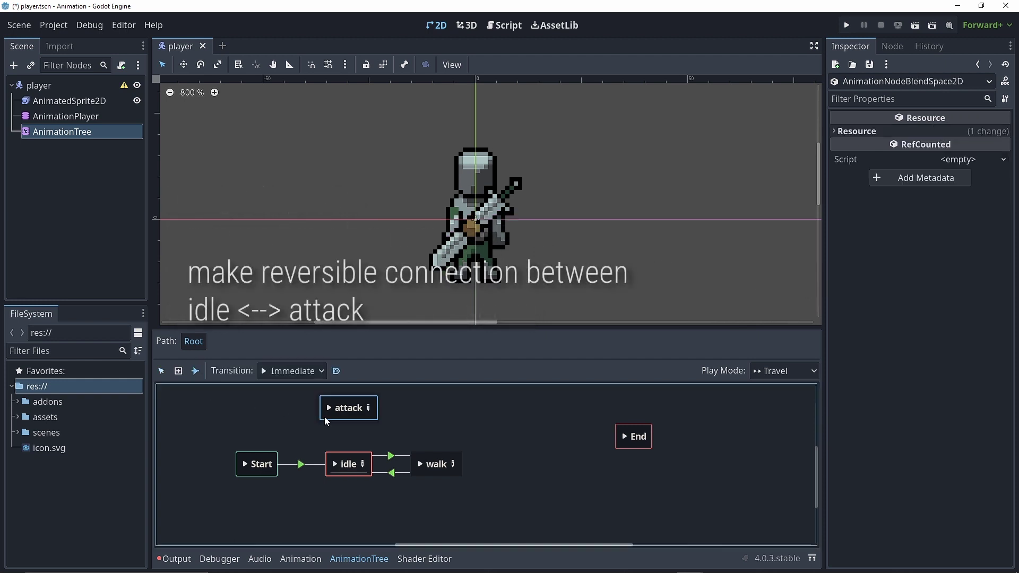
{"action": "mouse_move", "coordinate": [335, 439]}
{"action": "left_mouse_down"}
{"action": "mouse_move", "coordinate": [339, 414]}
{"action": "mouse_move", "coordinate": [348, 464]}
{"action": "left_mouse_up"}
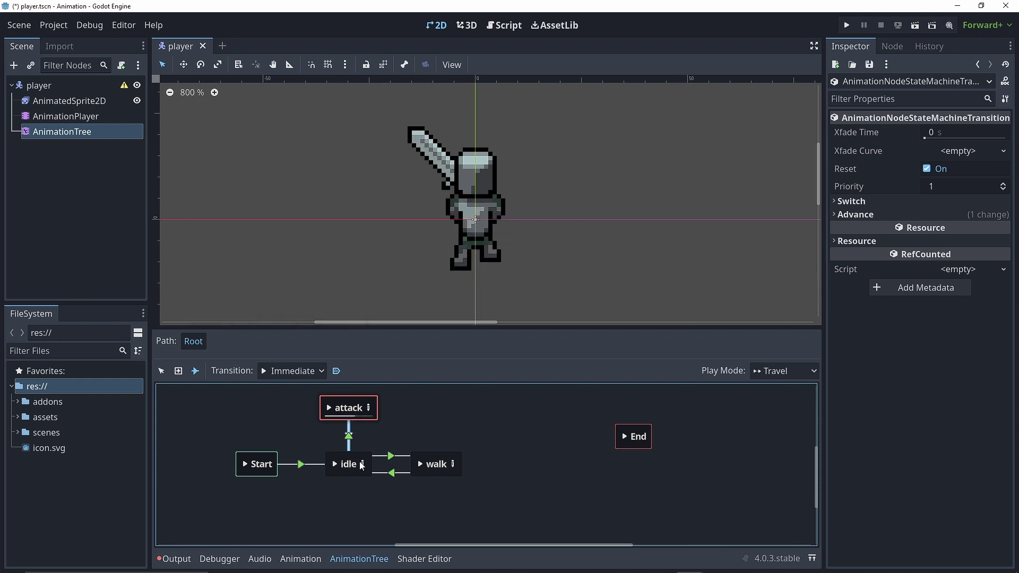
{"action": "left_click", "coordinate": [162, 371]}
{"action": "left_click", "coordinate": [343, 442]}
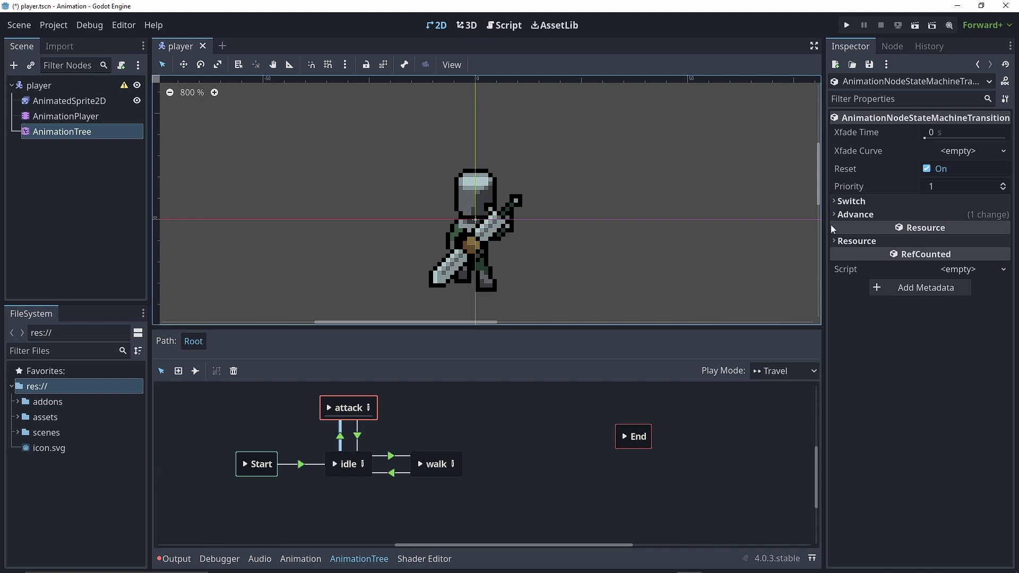
{"action": "left_click", "coordinate": [844, 201]}
{"action": "left_click", "coordinate": [844, 230]}
{"action": "left_click", "coordinate": [948, 265]}
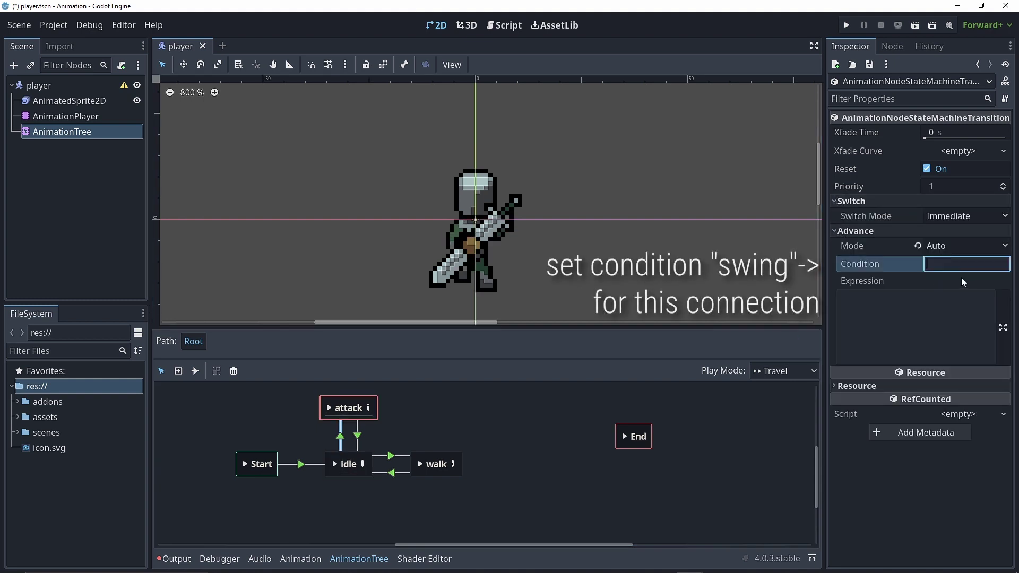
{"action": "type", "text": "swing"}
{"action": "key", "text": "Return"}
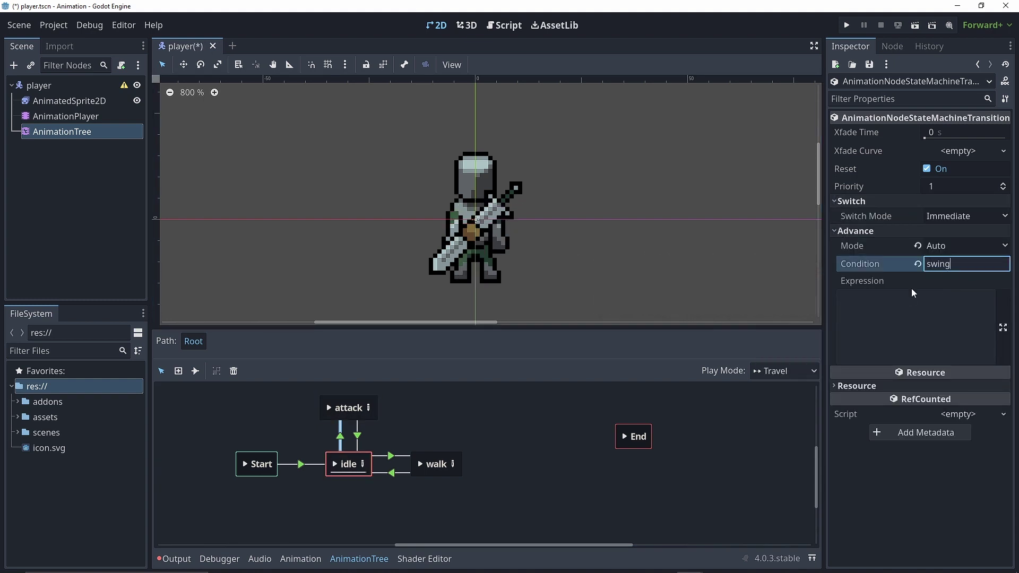
- Set the attack→idle transition to switch At End with advance condition 'idle', and save the scene
{"action": "left_click", "coordinate": [360, 435]}
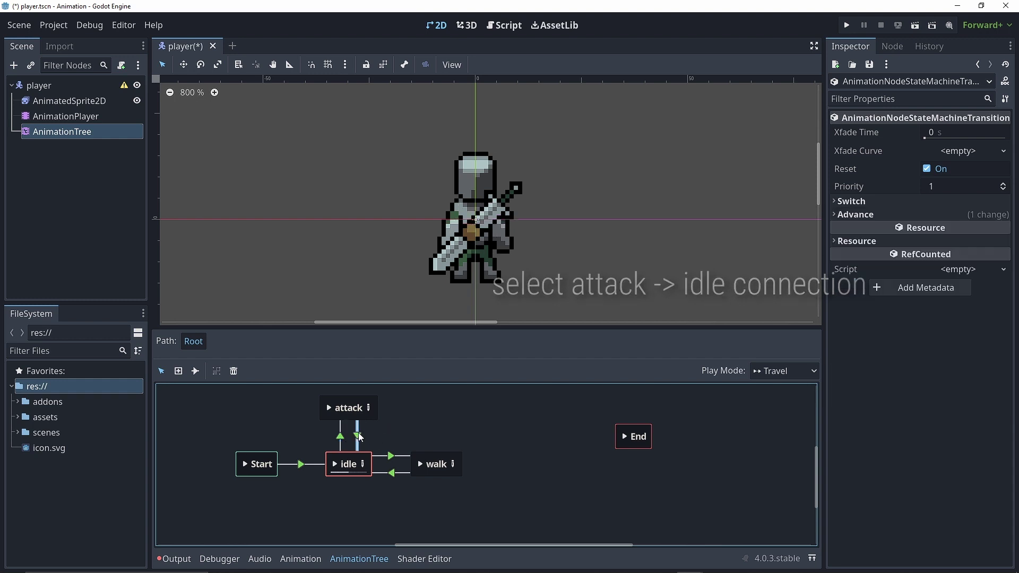
{"action": "left_click", "coordinate": [838, 201]}
{"action": "left_click", "coordinate": [973, 217]}
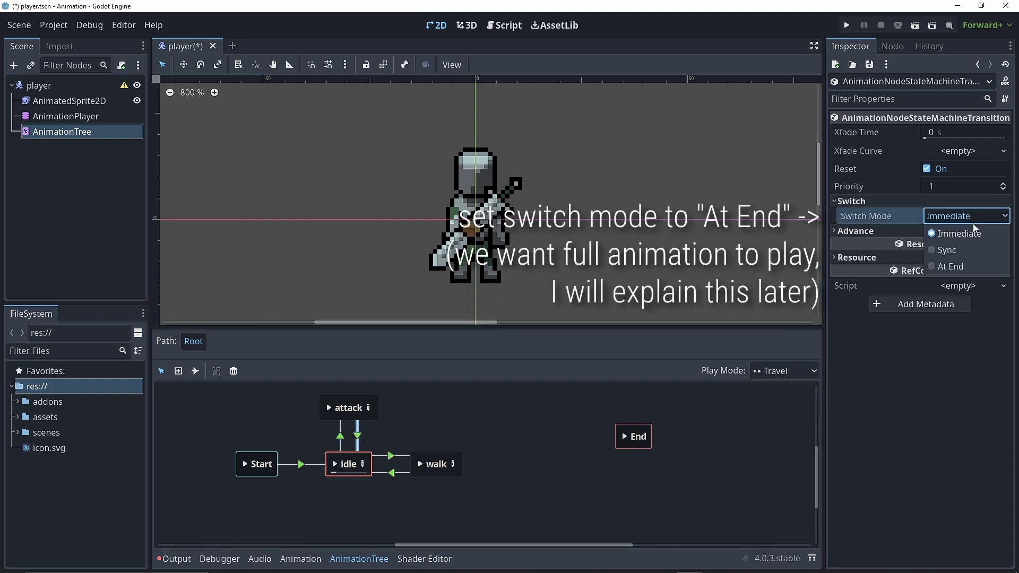
{"action": "left_click", "coordinate": [942, 265]}
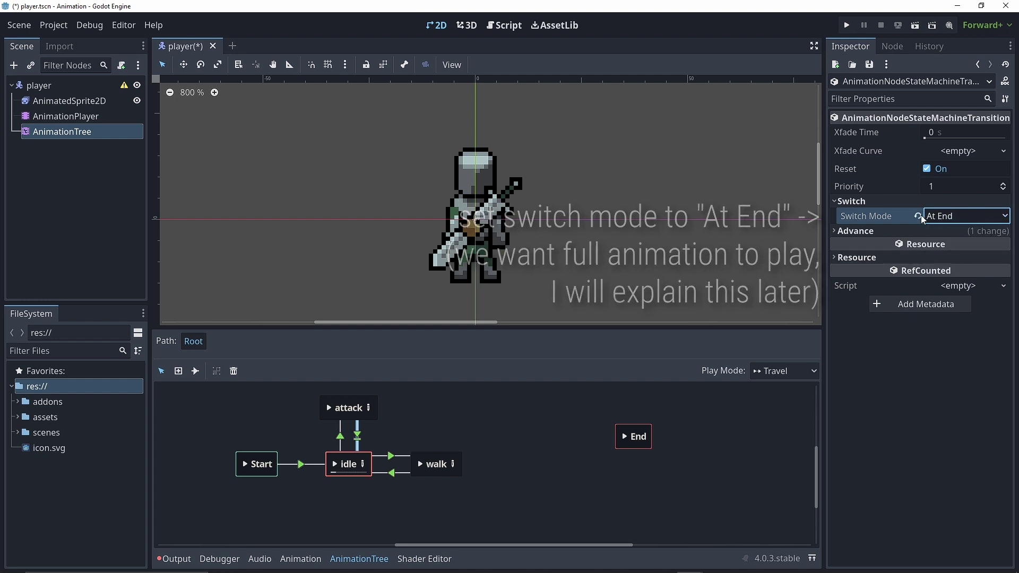
{"action": "left_click", "coordinate": [955, 231]}
{"action": "left_click", "coordinate": [953, 264]}
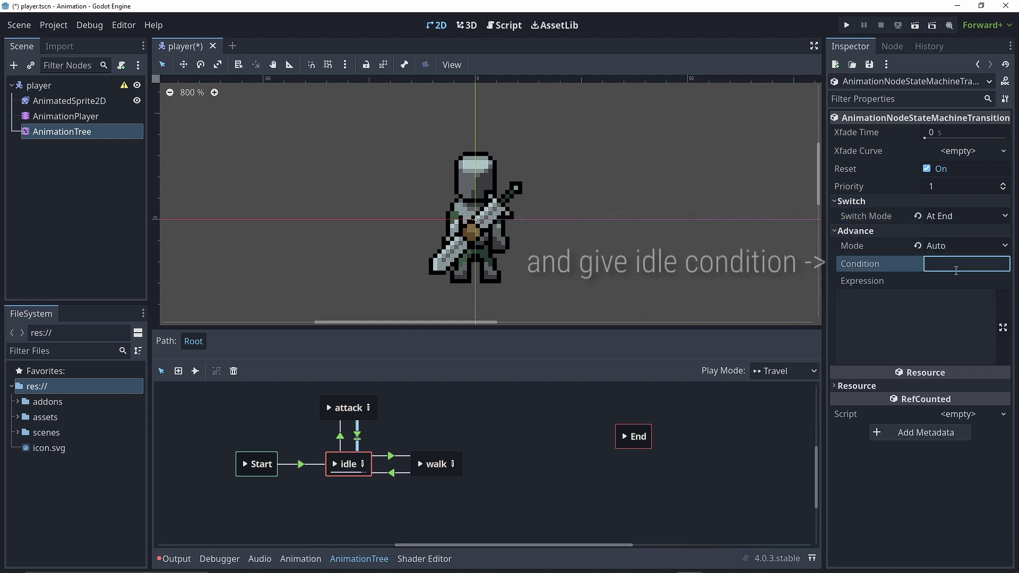
{"action": "type", "text": "idle"}
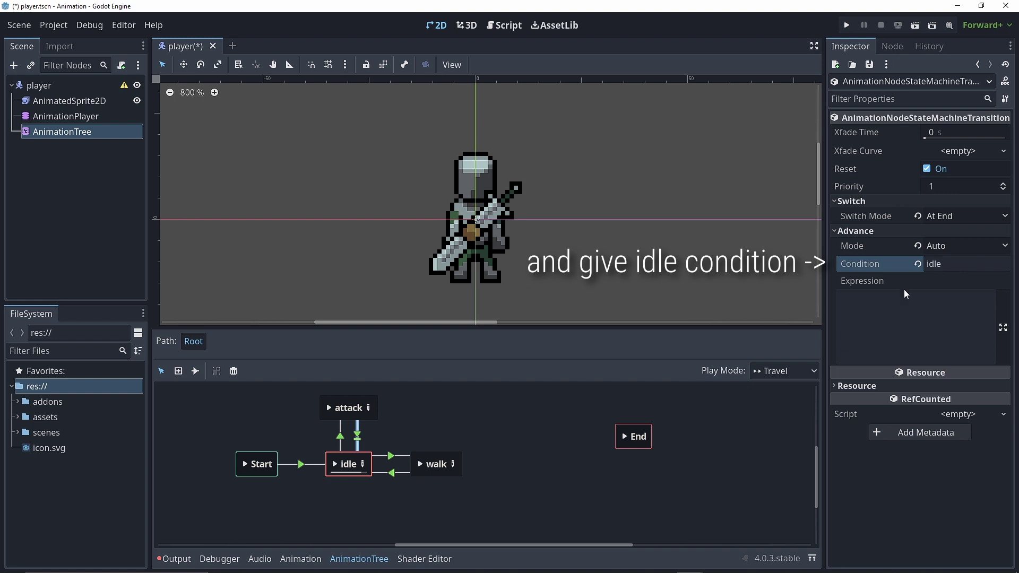
{"action": "key", "text": "ctrl+s"}
{"action": "left_click", "coordinate": [78, 85]}
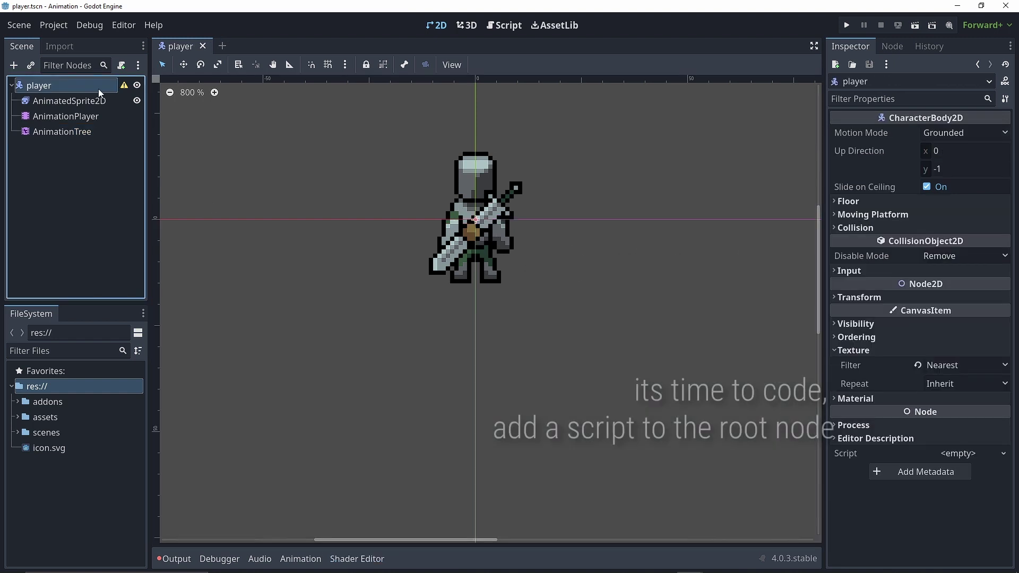
{"action": "left_click", "coordinate": [121, 65]}
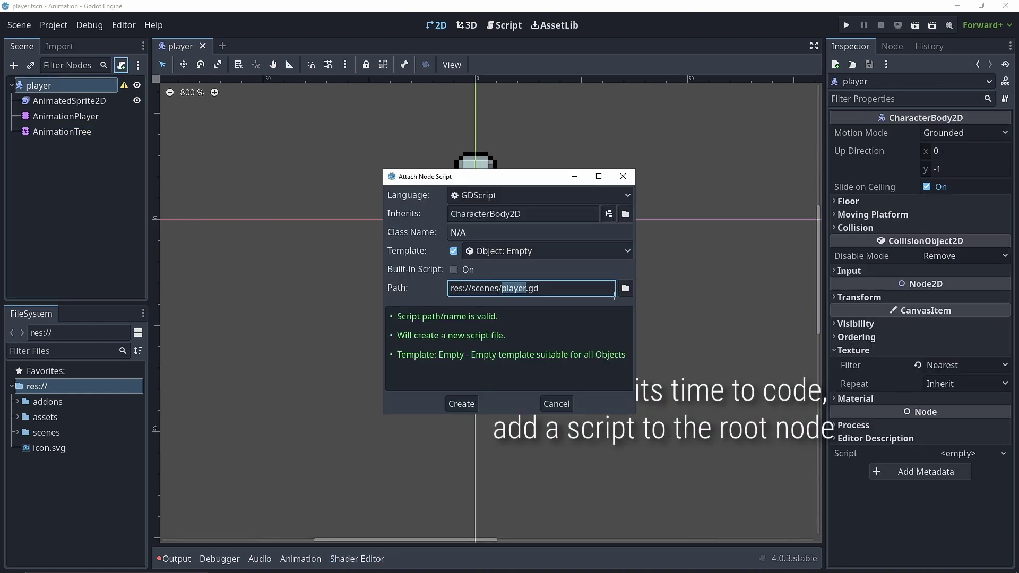
{"action": "left_click", "coordinate": [471, 399]}
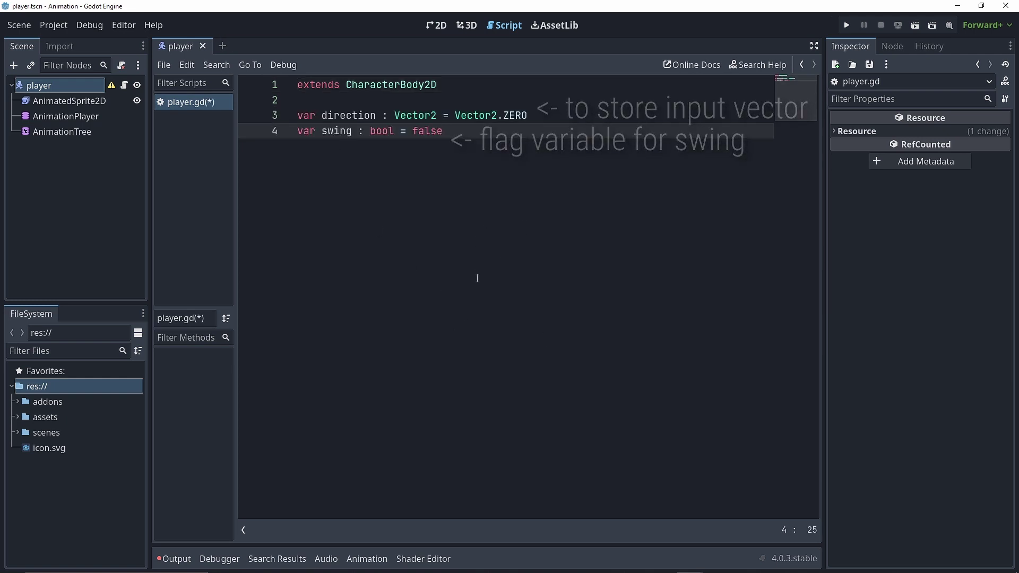
{"action": "key", "text": "Return"}
{"action": "key", "text": "Return"}
{"action": "key", "text": "Return"}
{"action": "key", "text": "Up"}
{"action": "left_click_drag", "start_coordinate": [79, 132], "coordinate": [295, 158]}
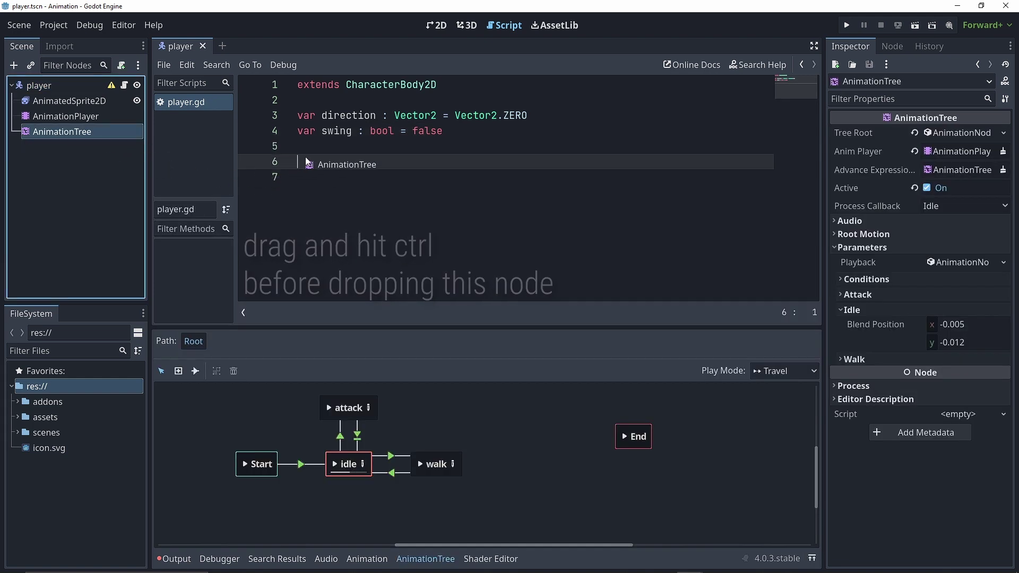
{"action": "left_click_drag", "start_coordinate": [295, 158], "coordinate": [307, 157], "text": "ctrl"}
- Write _physics_process moving by direction × 75 unless swinging, call move_and_slide(), and save
{"action": "key", "text": "Return"}
{"action": "type", "text": "func _physics_process(_delta):"}
{"action": "key", "text": "Return"}
{"action": "type", "text": "move_and_slide()"}
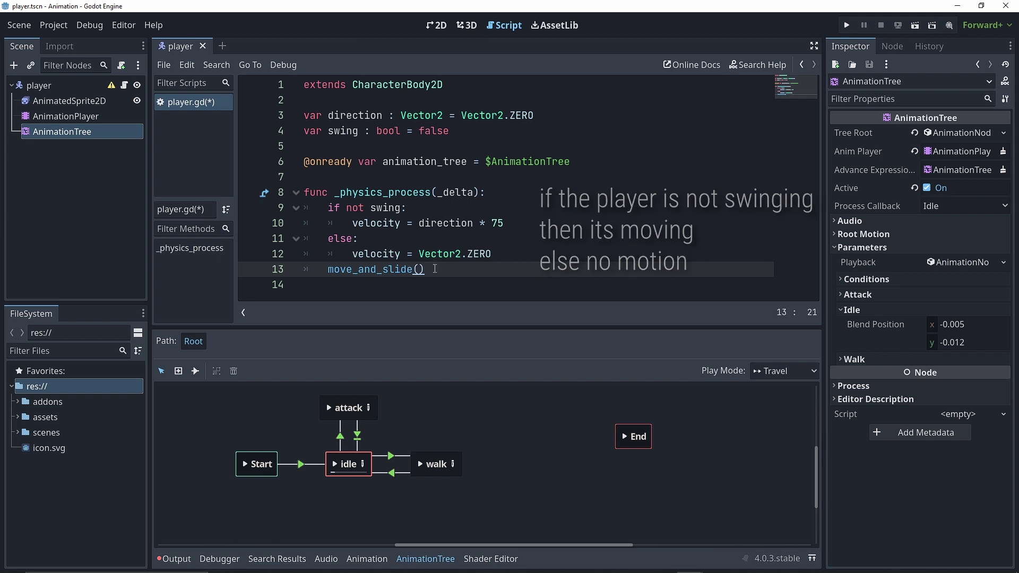
{"action": "key", "text": "Return"}
{"action": "key", "text": "Return"}
{"action": "key", "text": "ctrl+s"}
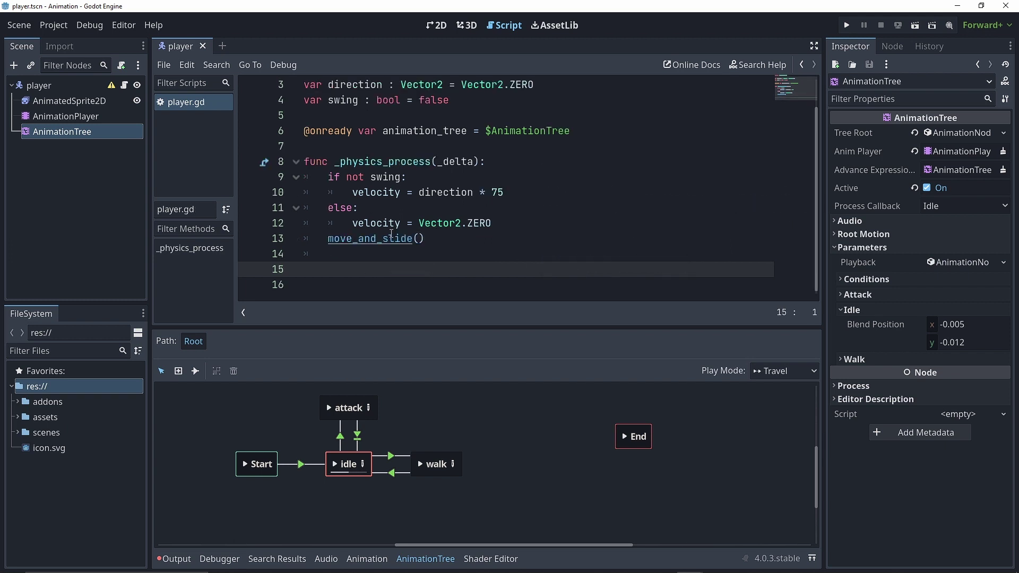
{"action": "type", "text": "func _process(_delta):"}
{"action": "key", "text": "Return"}
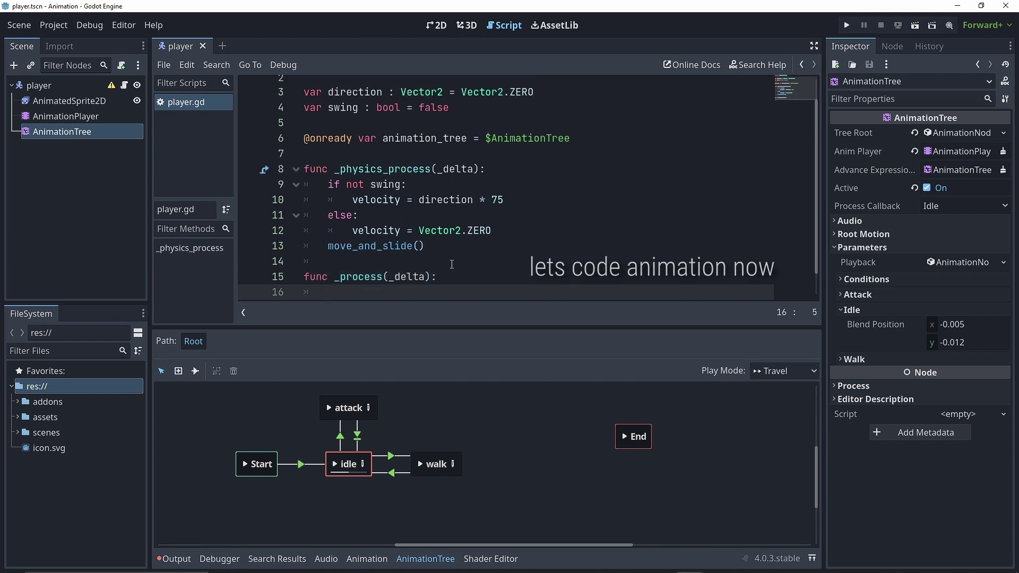
- Read direction from Input.get_vector with ui_left, ui_right, ui_up, ui_down, and declare a set_walking function
{"action": "scroll", "coordinate": [452, 264], "scroll_direction": "down", "scroll_amount": 1}
{"action": "type", "text": "direction = Input.get_vector(\"ui_left\",\"ui_right\",\"ui_up\",\"ui_down\")"}
{"action": "type", "text": "set_walking(true)"}
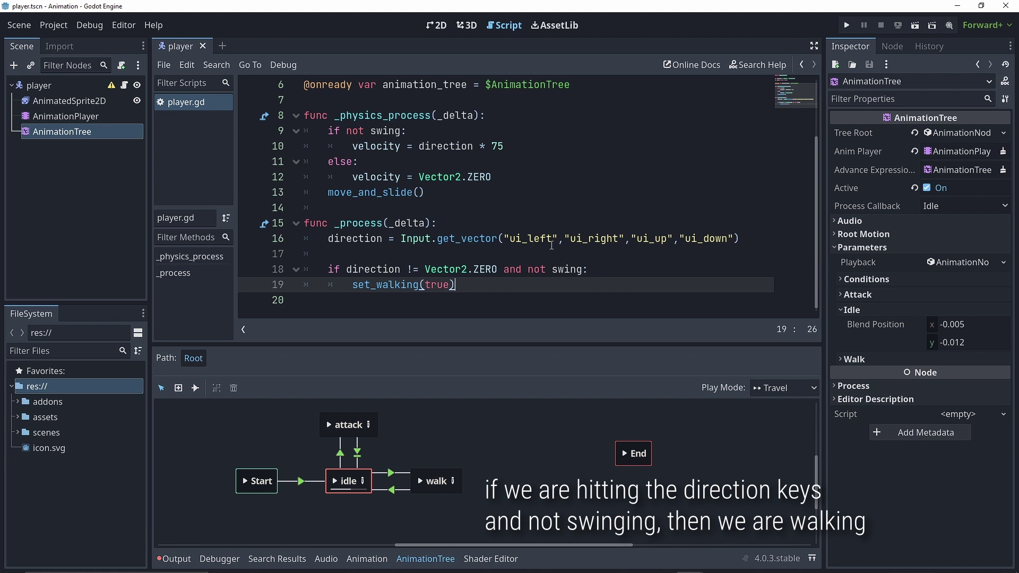
{"action": "left_click_drag", "start_coordinate": [495, 346], "coordinate": [496, 355]}
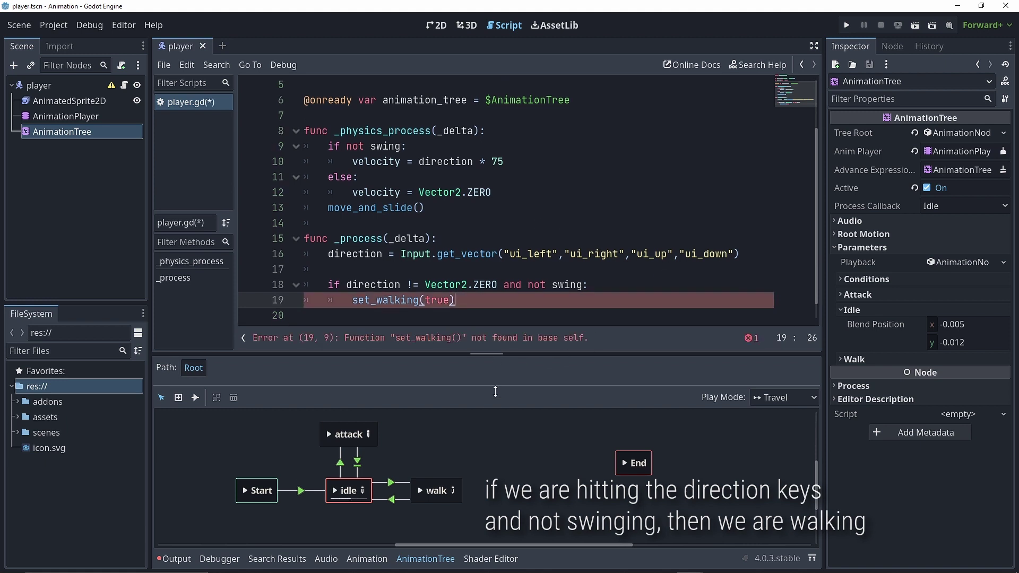
{"action": "left_click", "coordinate": [456, 297]}
{"action": "key", "text": "Return"}
{"action": "type", "text": "func set_walking()"}
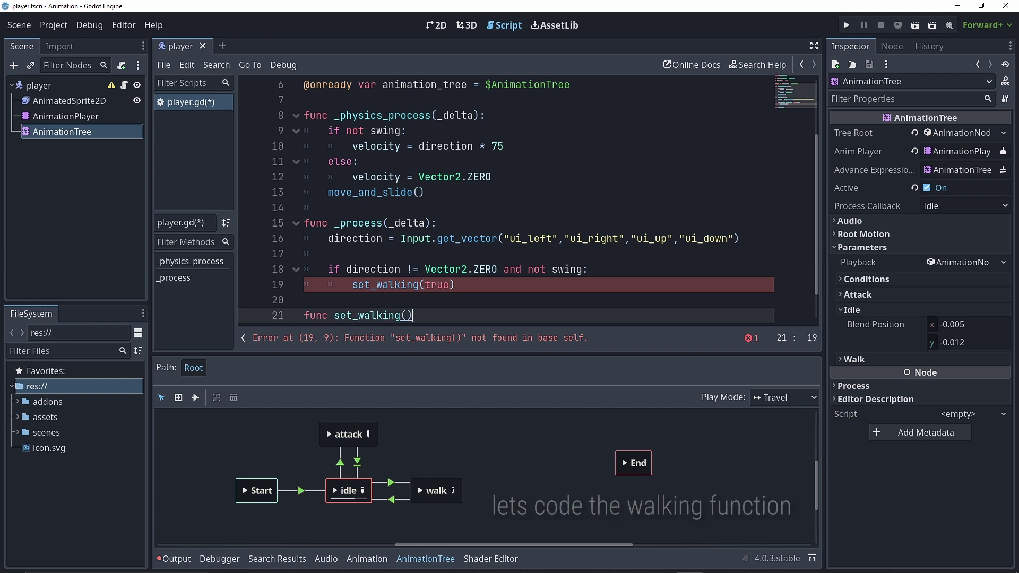
{"action": "type", "text": ":"}
{"action": "key", "text": "Return"}
{"action": "left_click", "coordinate": [412, 269]}
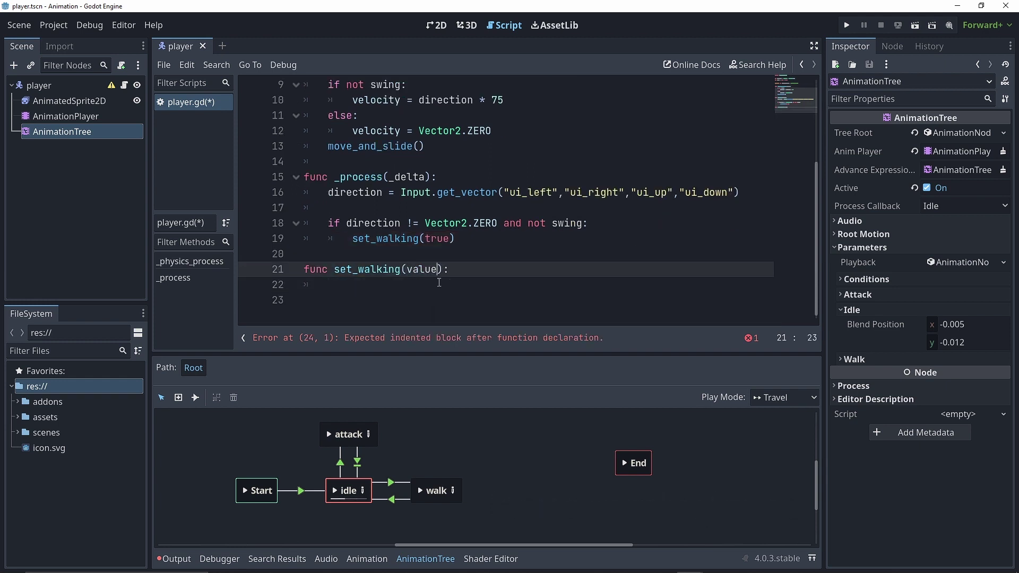
{"action": "left_click", "coordinate": [450, 284]}
- In set_walking, assign value to the animation_tree's Is Walking condition path
{"action": "left_click", "coordinate": [855, 295]}
{"action": "left_click", "coordinate": [854, 393]}
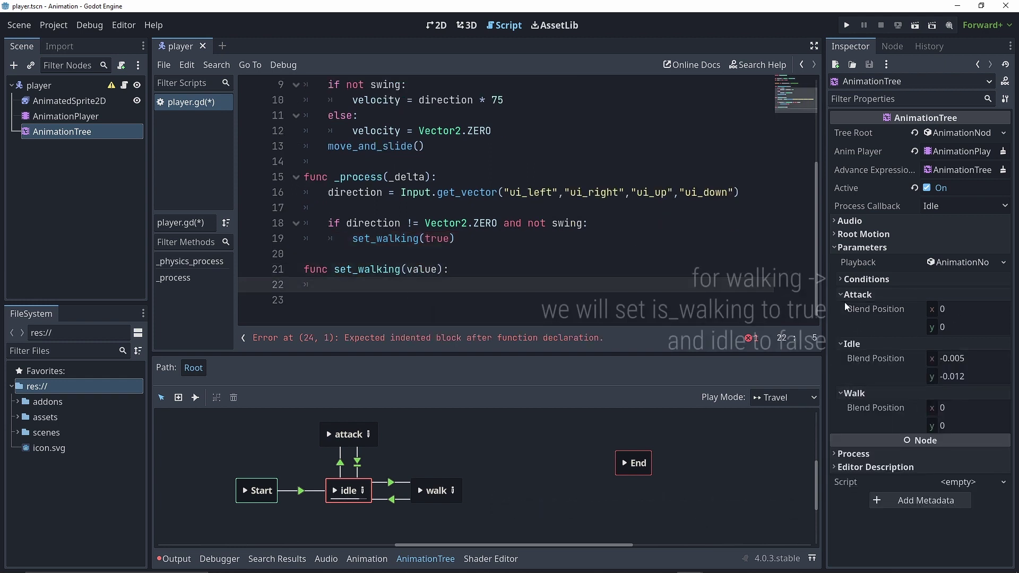
{"action": "left_click", "coordinate": [894, 280]}
{"action": "type", "text": "imat"}
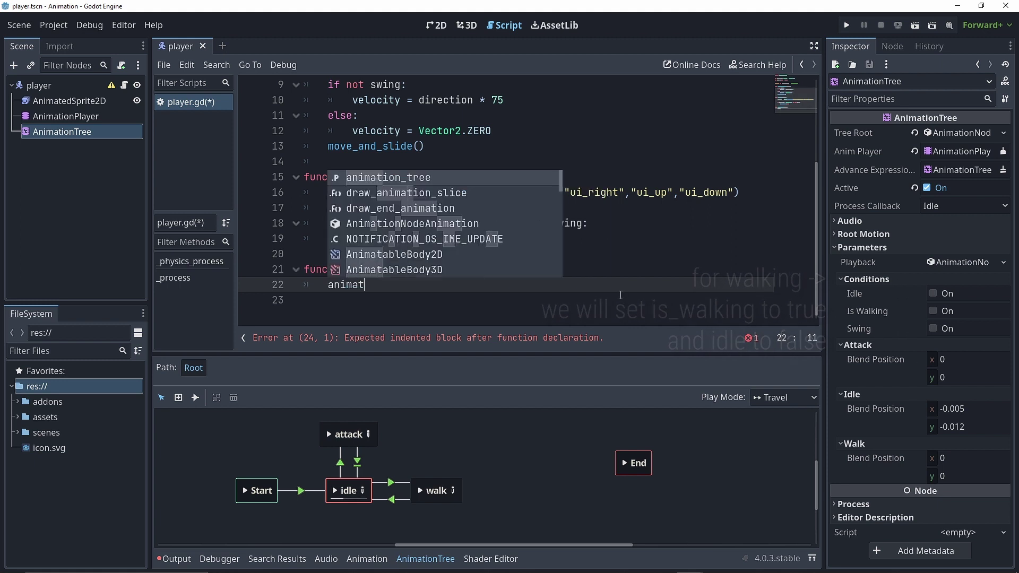
{"action": "key", "text": "Return"}
{"action": "type", "text": "[\""}
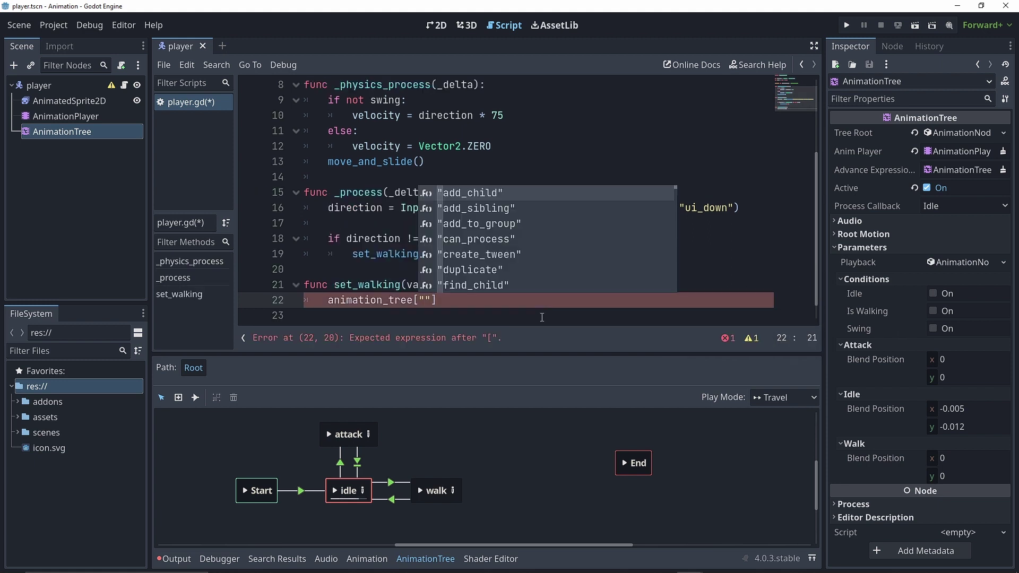
{"action": "right_click", "coordinate": [858, 311]}
{"action": "left_click", "coordinate": [890, 355]}
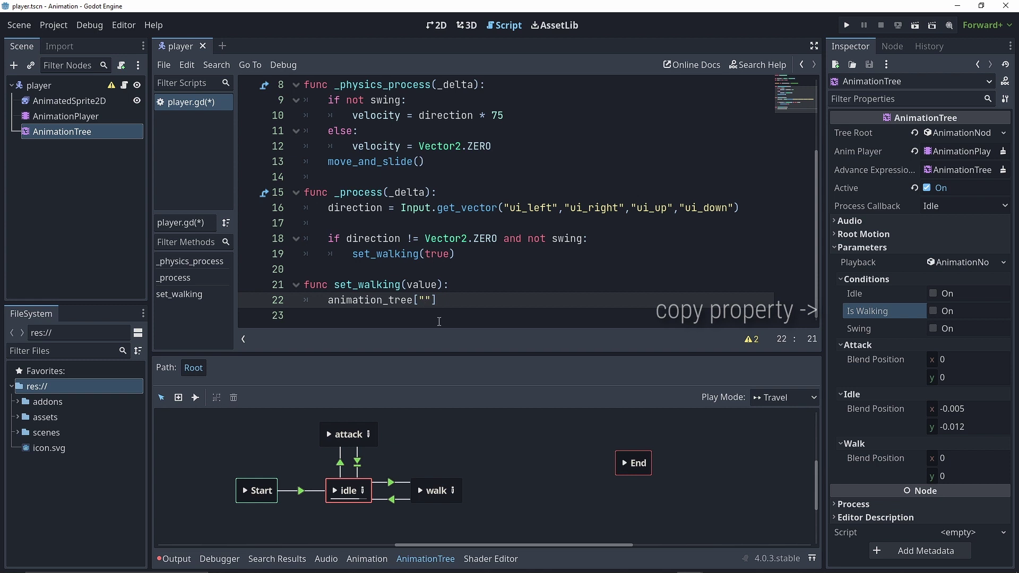
{"action": "type", "text": " = value"}
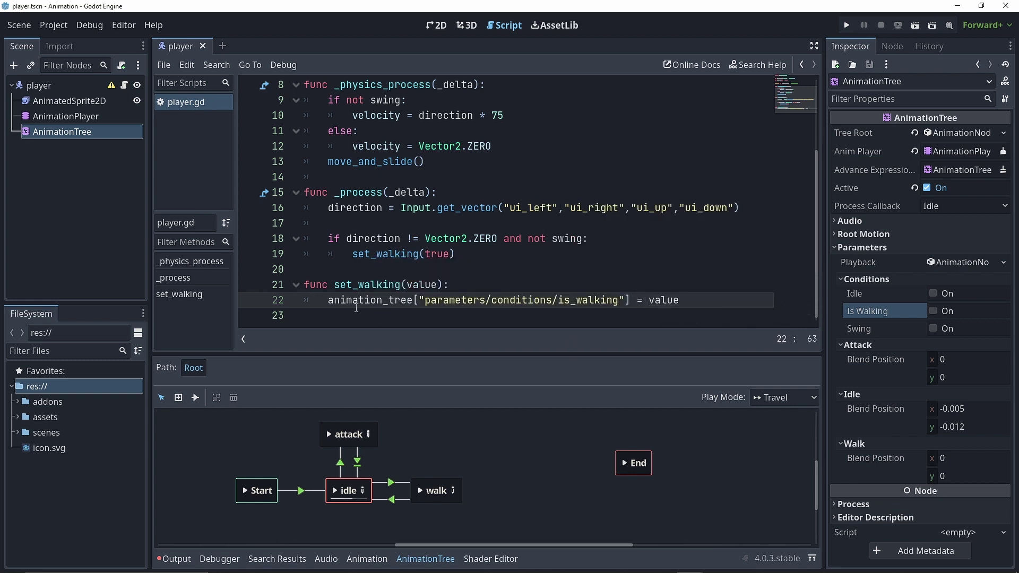
- Set the Idle condition path to not value and save the script
{"action": "key", "text": "Return"}
{"action": "type", "text": "["}
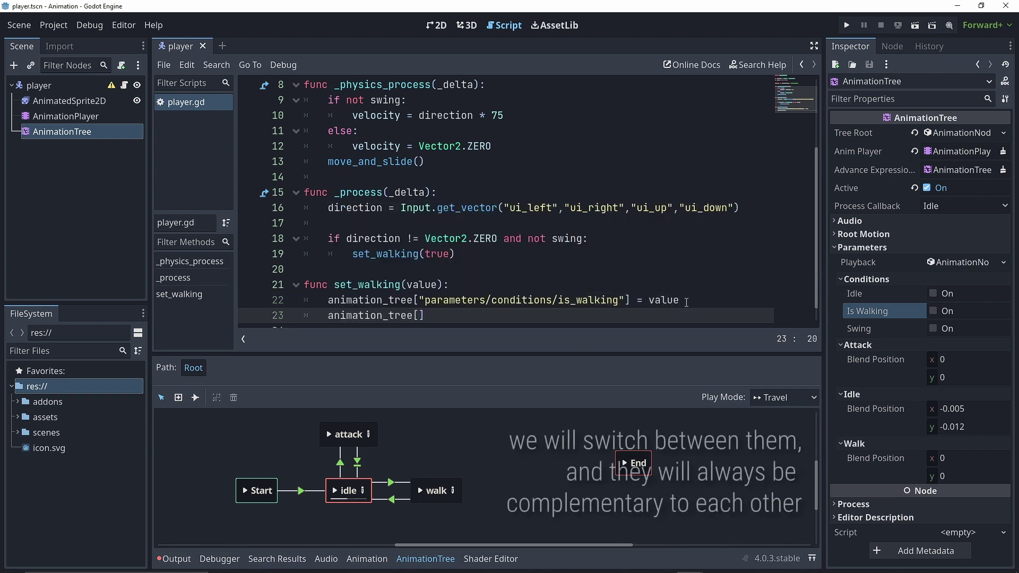
{"action": "type", "text": "\""}
{"action": "right_click", "coordinate": [864, 294]}
{"action": "left_click", "coordinate": [891, 337]}
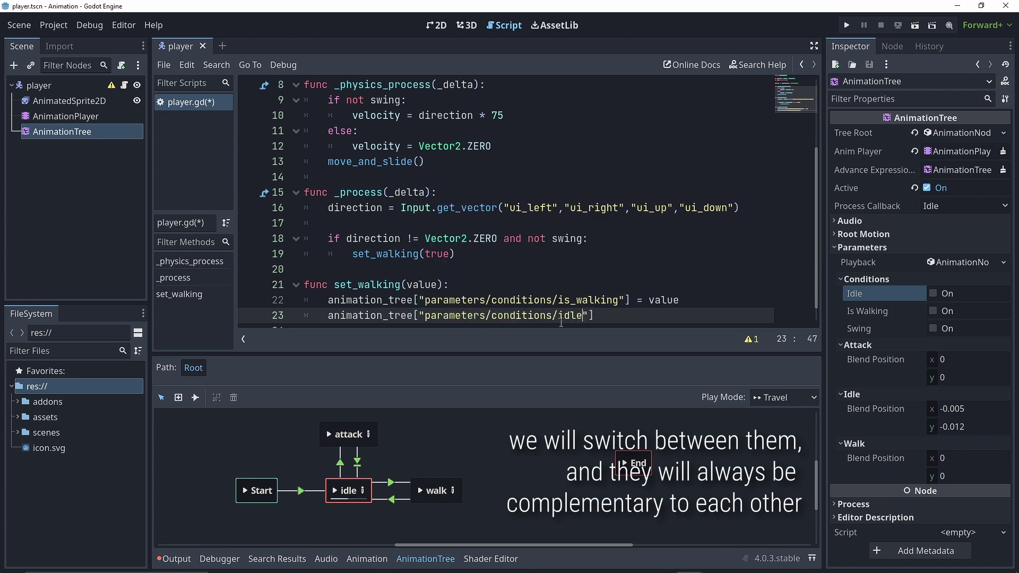
{"action": "type", "text": "\"] = not value"}
{"action": "key", "text": "ctrl+s"}
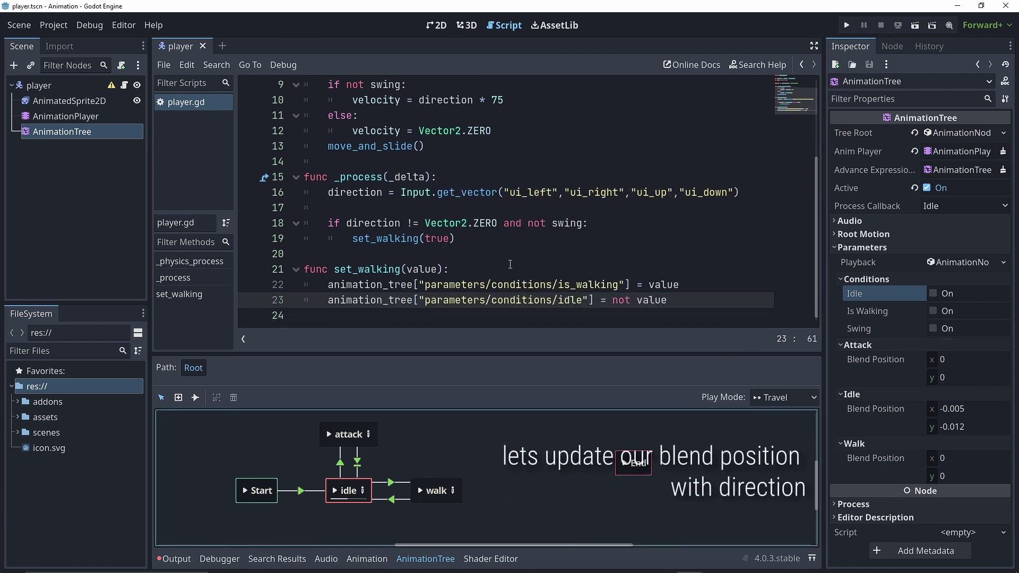
- Call update_blend_position() after set_walking(true) and start defining that function at the script end
{"action": "left_click", "coordinate": [530, 240]}
{"action": "key", "text": "Return"}
{"action": "type", "text": "update_blend_position()"}
{"action": "scroll", "coordinate": [559, 247], "scroll_direction": "down", "scroll_amount": 1}
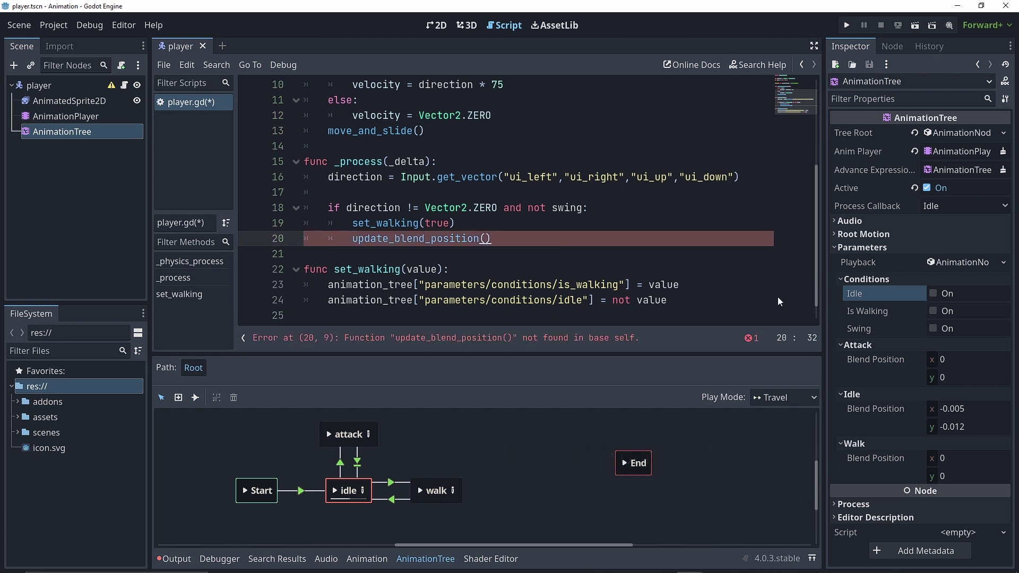
{"action": "scroll", "coordinate": [496, 237], "scroll_direction": "down", "scroll_amount": 1}
{"action": "left_click", "coordinate": [551, 308]}
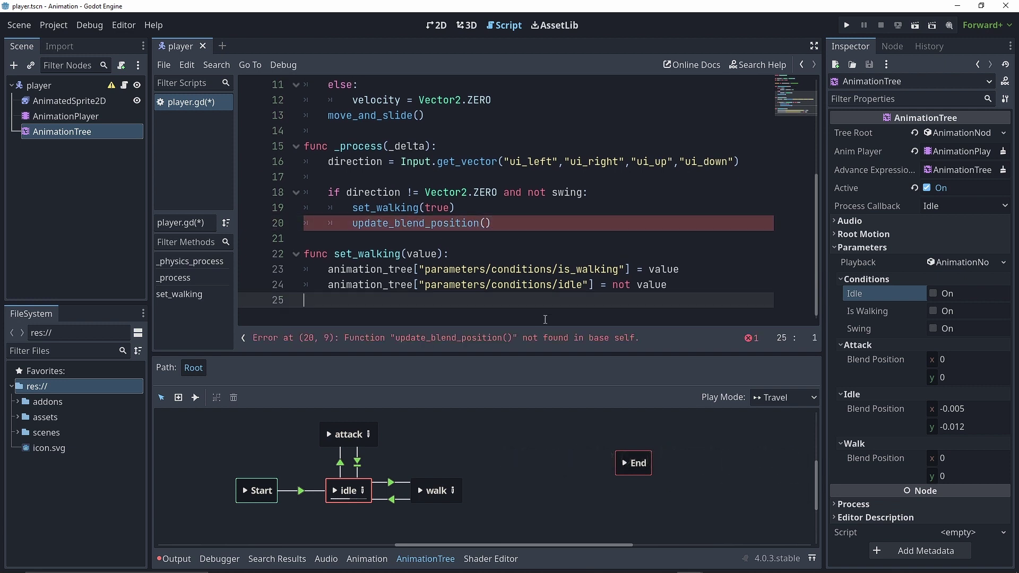
{"action": "key", "text": "Return"}
{"action": "type", "text": ":"}
{"action": "key", "text": "Return"}
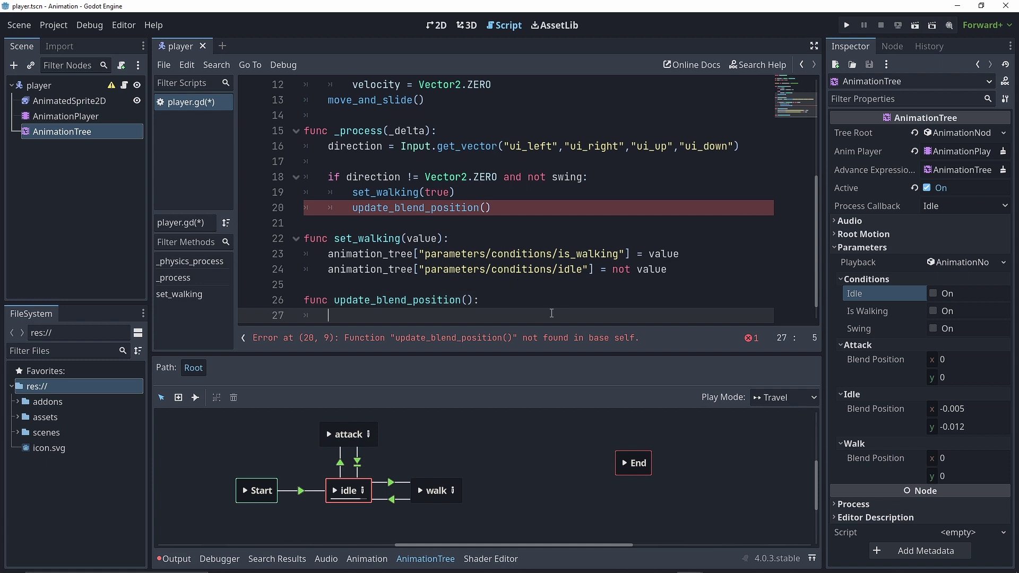
- Assign direction to the attack and idle blend_position parameter paths
{"action": "type", "text": "animation_tree[\""}
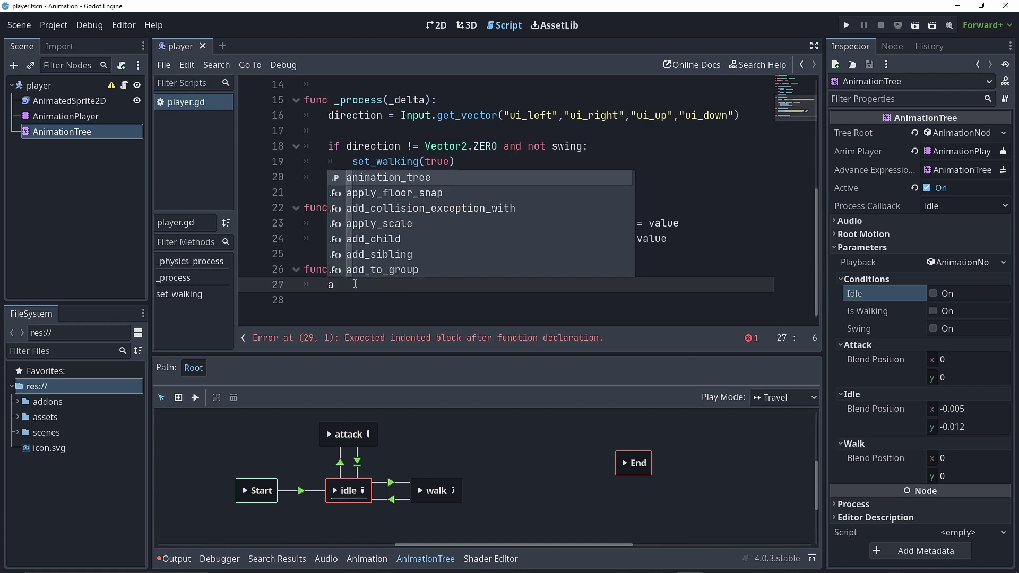
{"action": "right_click", "coordinate": [871, 361]}
{"action": "left_click", "coordinate": [902, 404]}
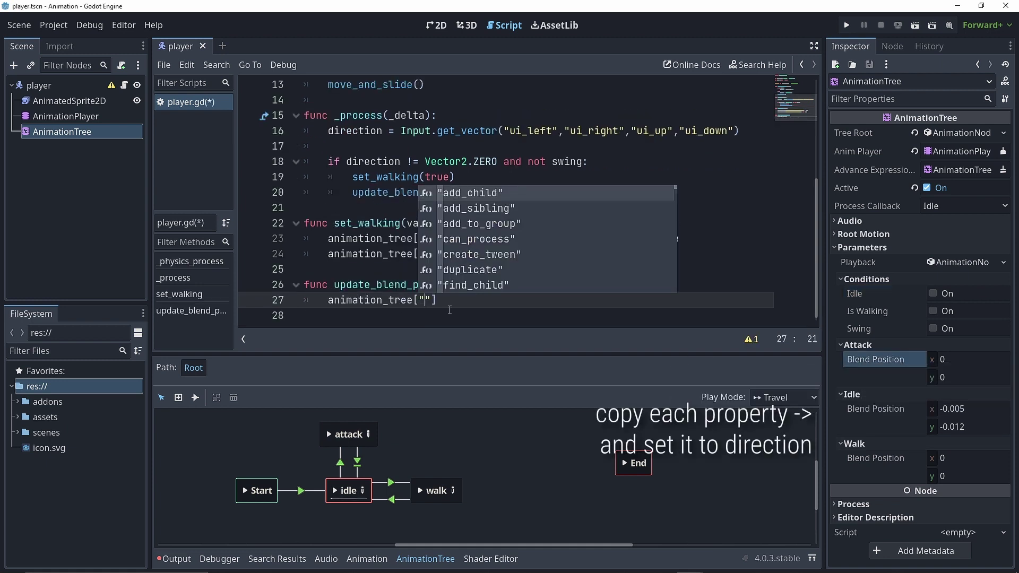
{"action": "key", "text": "ctrl+v"}
{"action": "type", "text": "= direction"}
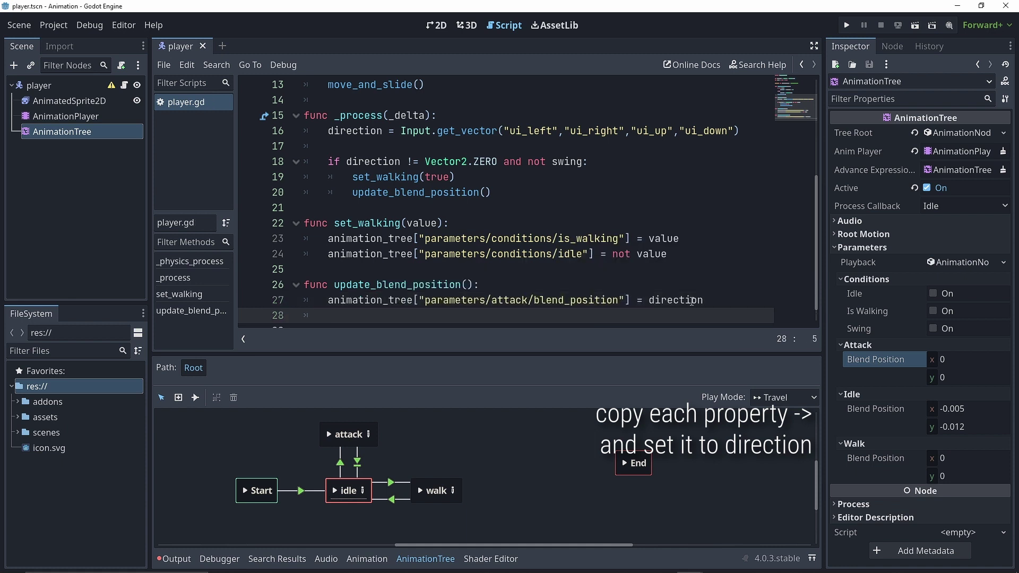
{"action": "key", "text": "Return"}
{"action": "right_click", "coordinate": [876, 409]}
{"action": "left_click", "coordinate": [907, 451]}
{"action": "left_click", "coordinate": [430, 307]}
{"action": "type", "text": "= direction"}
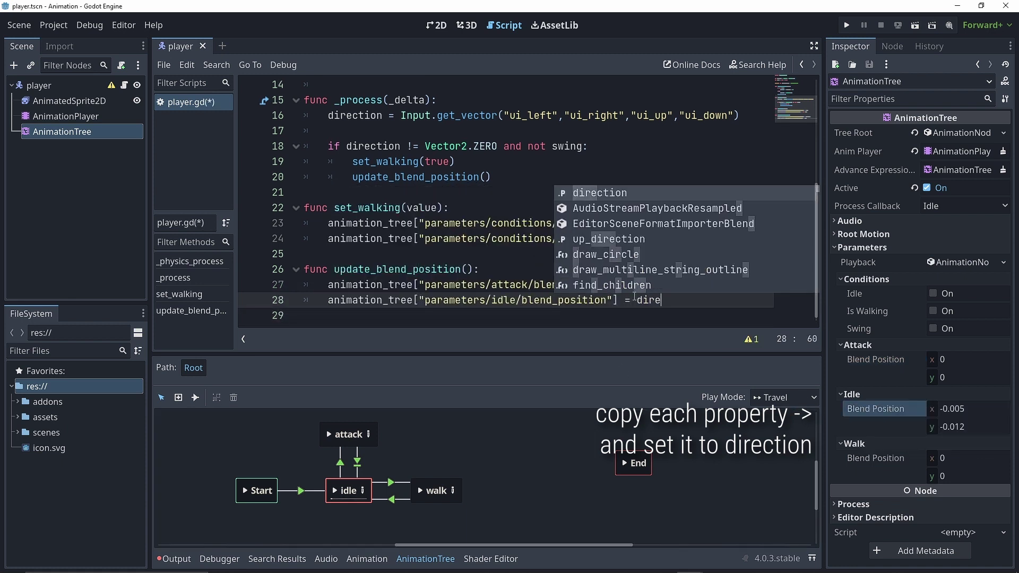
{"action": "key", "text": "Return"}
- Assign direction to the walk blend_position parameter path as well
{"action": "type", "text": "animatio"}
{"action": "key", "text": "Return"}
{"action": "type", "text": "["}
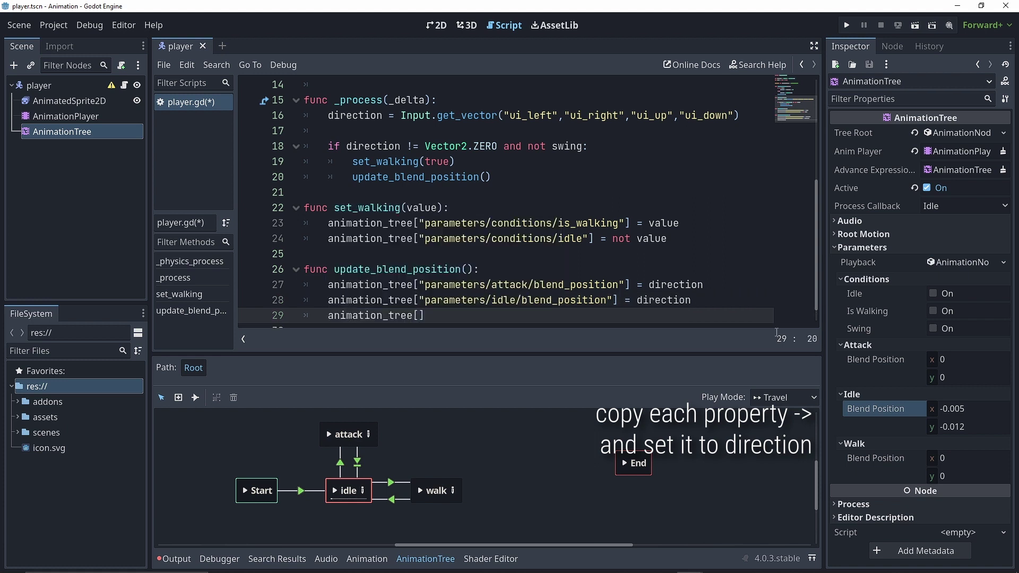
{"action": "right_click", "coordinate": [878, 457]}
{"action": "left_click", "coordinate": [892, 495]}
{"action": "type", "text": "\""}
{"action": "key", "text": "ctrl+v"}
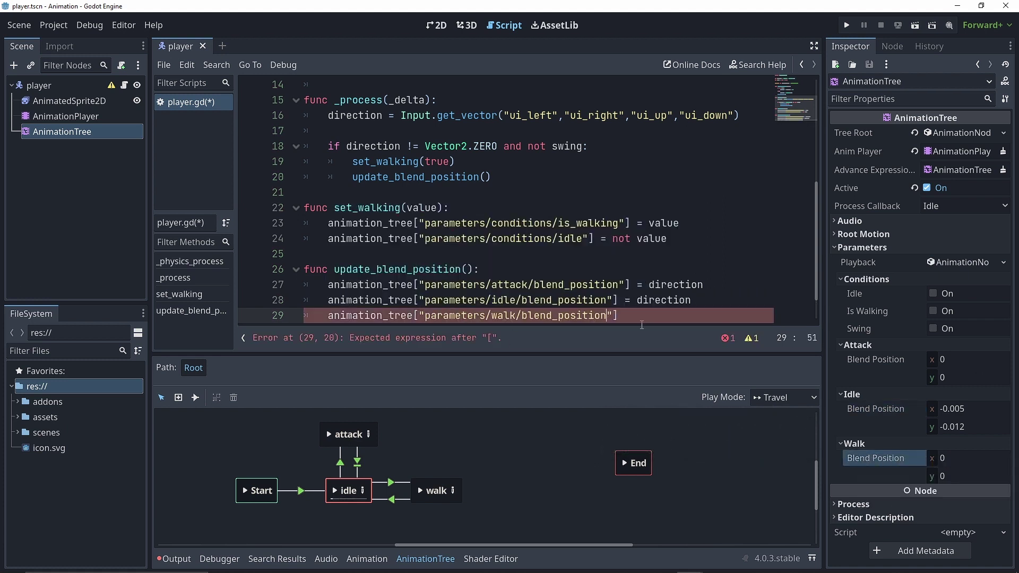
{"action": "type", "text": "= direction"}
{"action": "key", "text": "Return"}
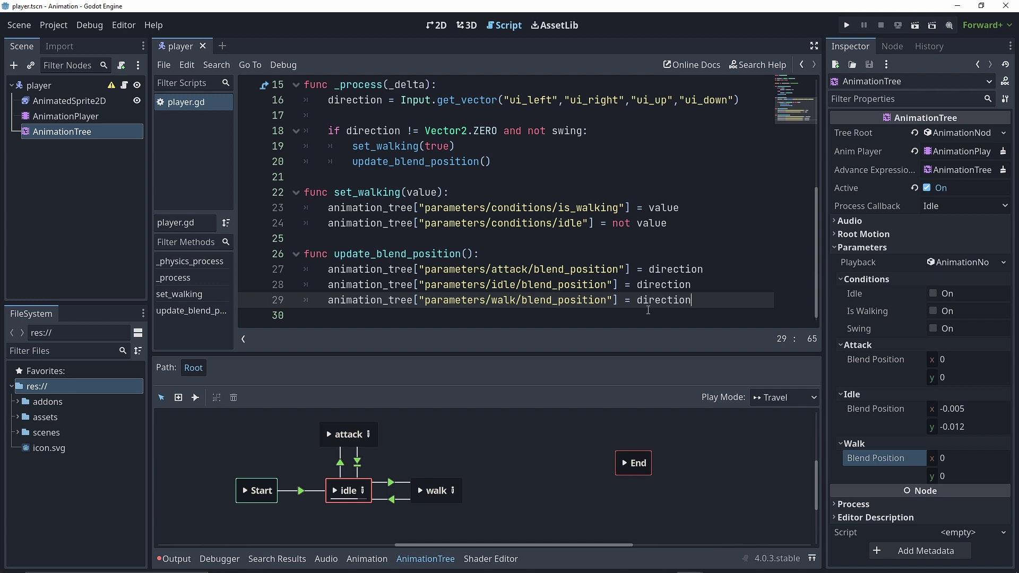
- Add an else branch that calls set_walking(false)
{"action": "scroll", "coordinate": [521, 232], "scroll_direction": "up", "scroll_amount": 1}
{"action": "left_click", "coordinate": [535, 213]}
{"action": "key", "text": "Return"}
{"action": "key", "text": "BackSpace"}
{"action": "type", "text": "else:"}
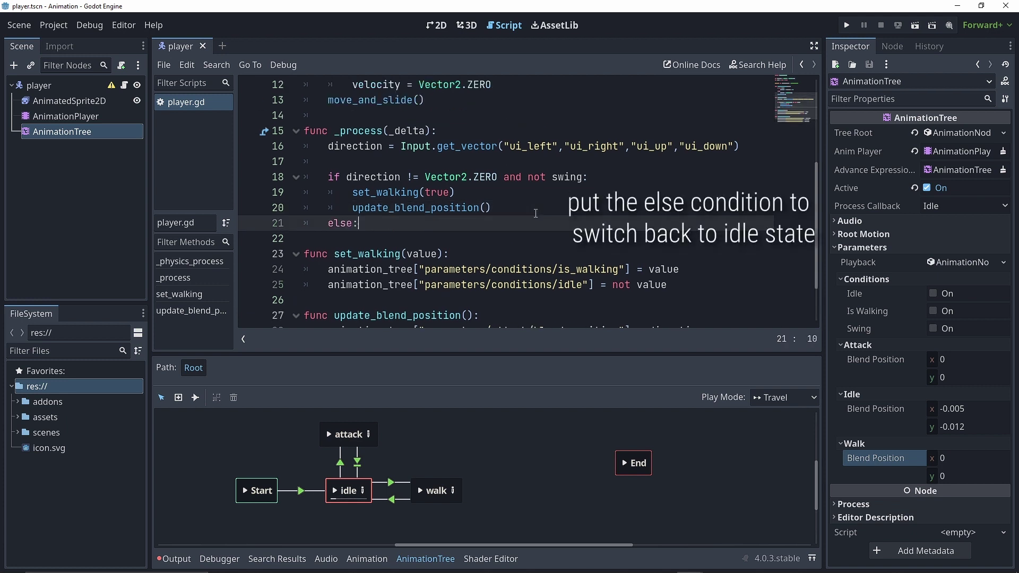
{"action": "key", "text": "Return"}
{"action": "type", "text": "set"}
{"action": "key", "text": "Return"}
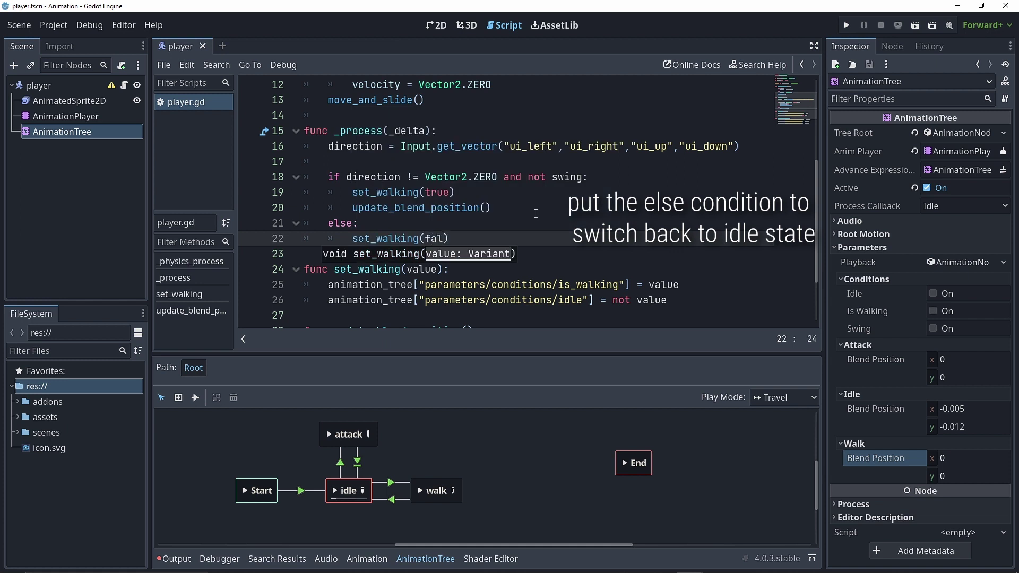
{"action": "type", "text": "se"}
{"action": "key", "text": "Return"}
- Open Project Settings on the Input Map tab, ready to name a new action
{"action": "left_click", "coordinate": [54, 25]}
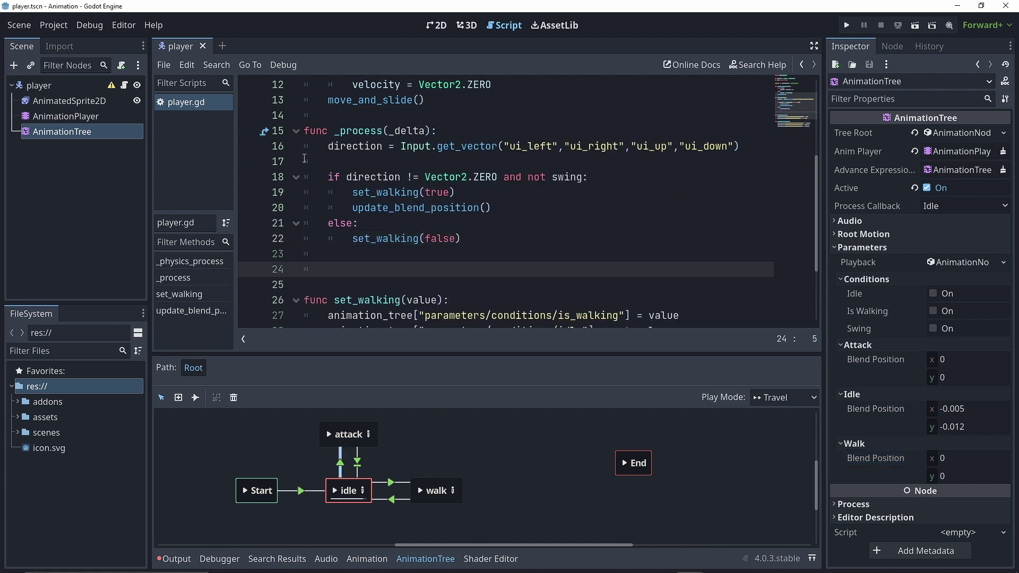
{"action": "left_click", "coordinate": [61, 39]}
{"action": "left_click", "coordinate": [346, 116]}
{"action": "left_click", "coordinate": [374, 155]}
- Add a 'swing' input action bound to Left Mouse Button and close Project Settings
{"action": "type", "text": "w"}
{"action": "key", "text": "BackSpace"}
{"action": "type", "text": "swing"}
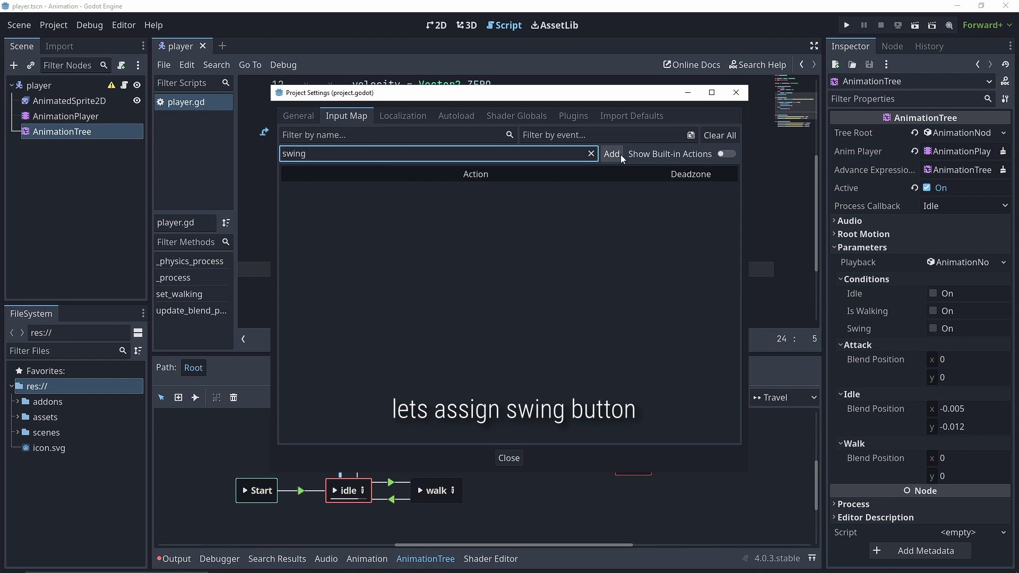
{"action": "left_click", "coordinate": [611, 154]}
{"action": "left_click", "coordinate": [716, 190]}
{"action": "left_click", "coordinate": [508, 213]}
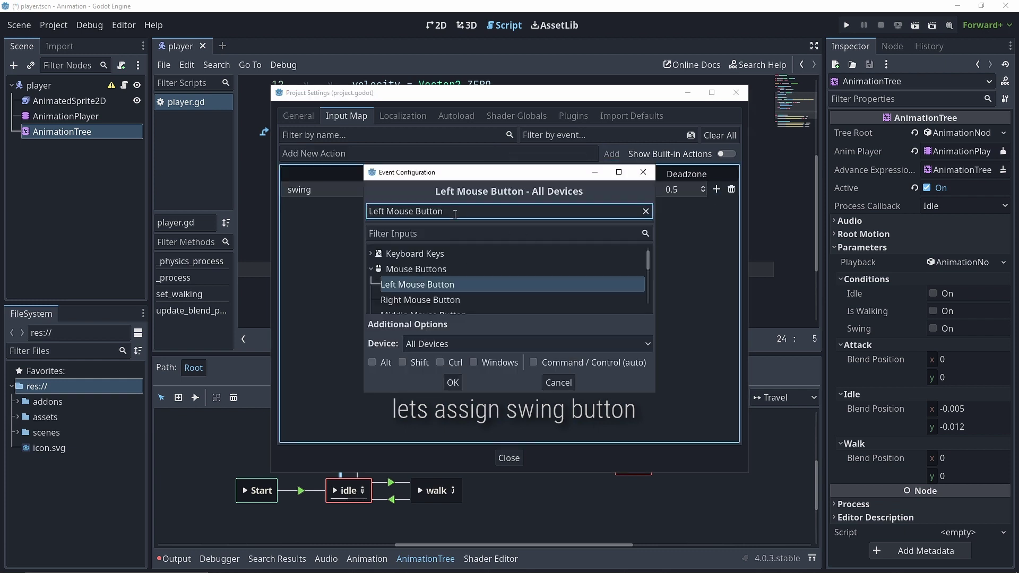
{"action": "left_click", "coordinate": [454, 382]}
{"action": "left_click", "coordinate": [516, 460]}
{"action": "type", "text": "if Input.is"}
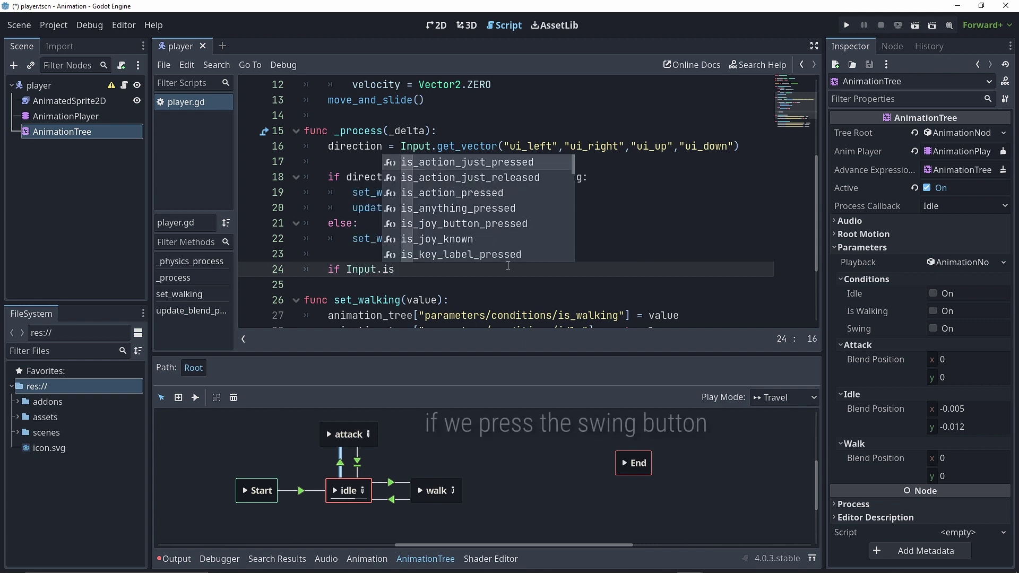
- Call set_swing(true) when the swing action is just pressed, and save
{"action": "key", "text": "Return"}
{"action": "key", "text": "Return"}
{"action": "type", "text": ":"}
{"action": "key", "text": "Return"}
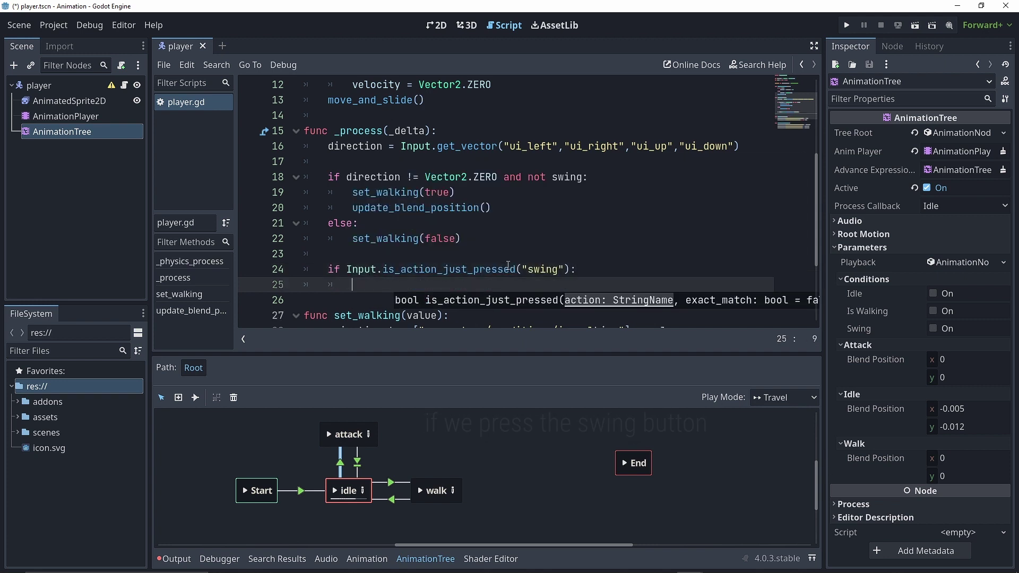
{"action": "type", "text": "set_swing(true"}
{"action": "key", "text": "ctrl+s"}
- Define func set_swing(value = false) that sets swing = value
{"action": "scroll", "coordinate": [456, 201], "scroll_direction": "down", "scroll_amount": 2}
{"action": "left_click", "coordinate": [456, 200]}
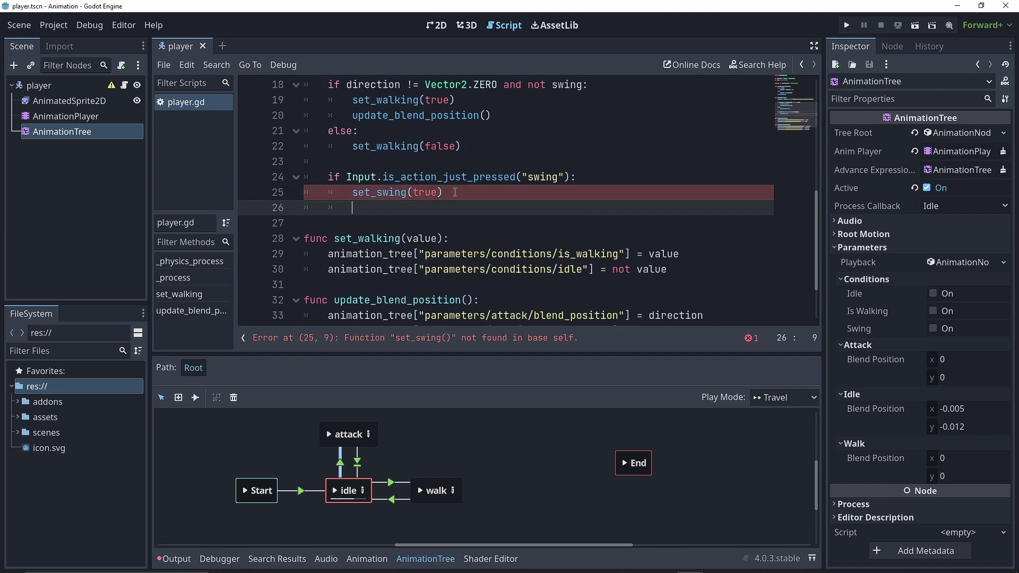
{"action": "key", "text": "Return"}
{"action": "key", "text": "Return"}
{"action": "type", "text": "func set_swing(value = false"}
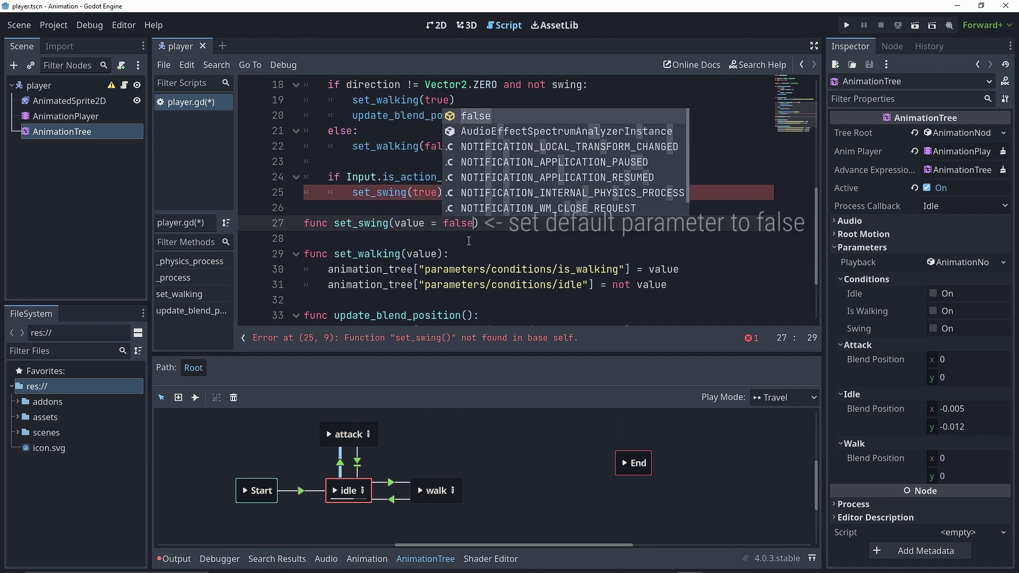
{"action": "left_click", "coordinate": [485, 223]}
{"action": "key", "text": "ctrl+s"}
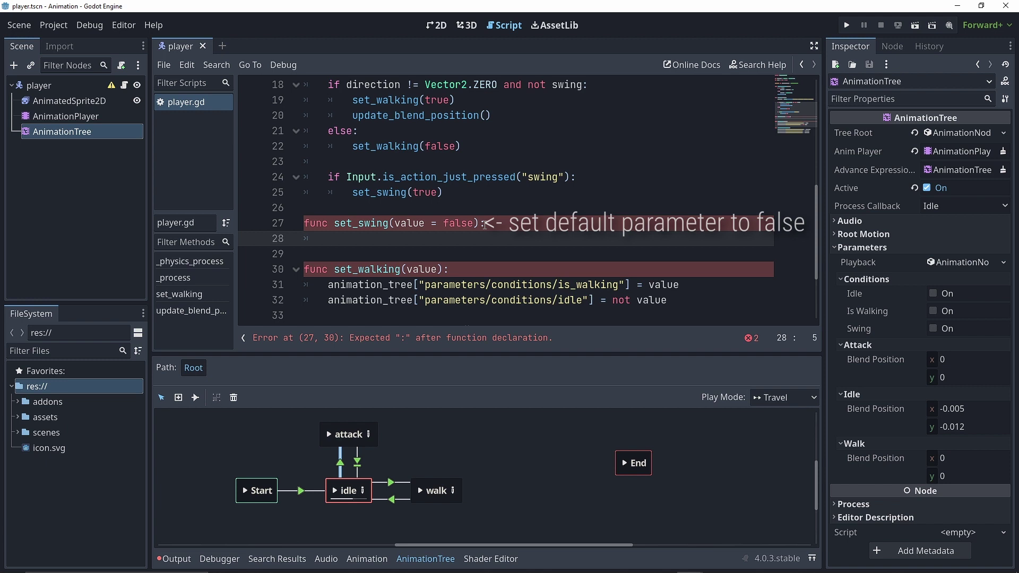
{"action": "type", "text": ":"}
{"action": "key", "text": "Return"}
{"action": "type", "text": "swing = value"}
- In set_swing, also set the Swing condition parameter path to value and save
{"action": "key", "text": "Return"}
{"action": "type", "text": "animation_tree[\""}
{"action": "right_click", "coordinate": [858, 328]}
{"action": "left_click", "coordinate": [881, 366]}
{"action": "left_click", "coordinate": [425, 254]}
{"action": "key", "text": "ctrl+v"}
{"action": "key", "text": "End"}
{"action": "type", "text": "= value"}
{"action": "key", "text": "ctrl+s"}
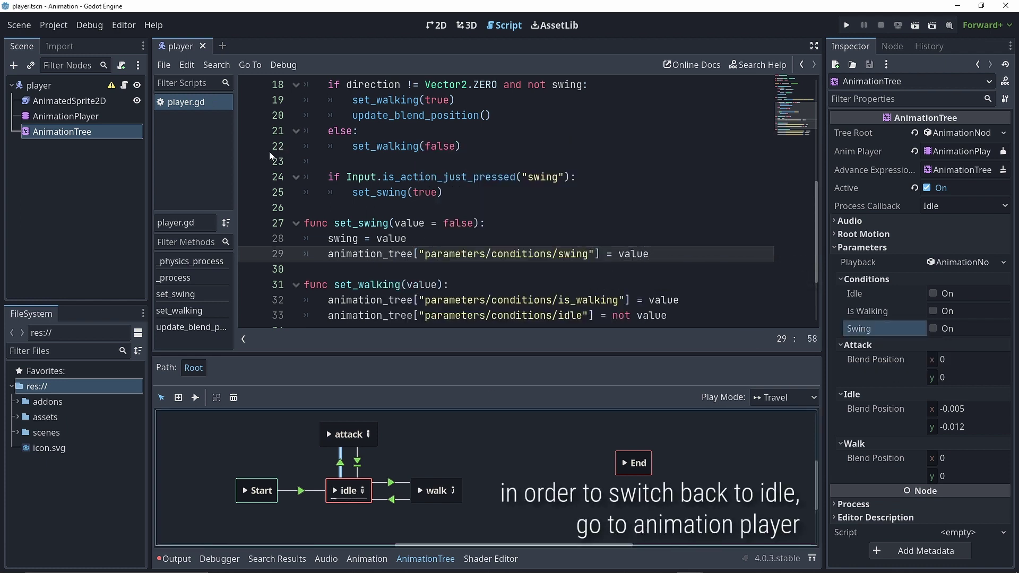
- In the AnimationPlayer's attack_down animation, add a Call Method track targeting the player node
{"action": "left_click", "coordinate": [65, 117]}
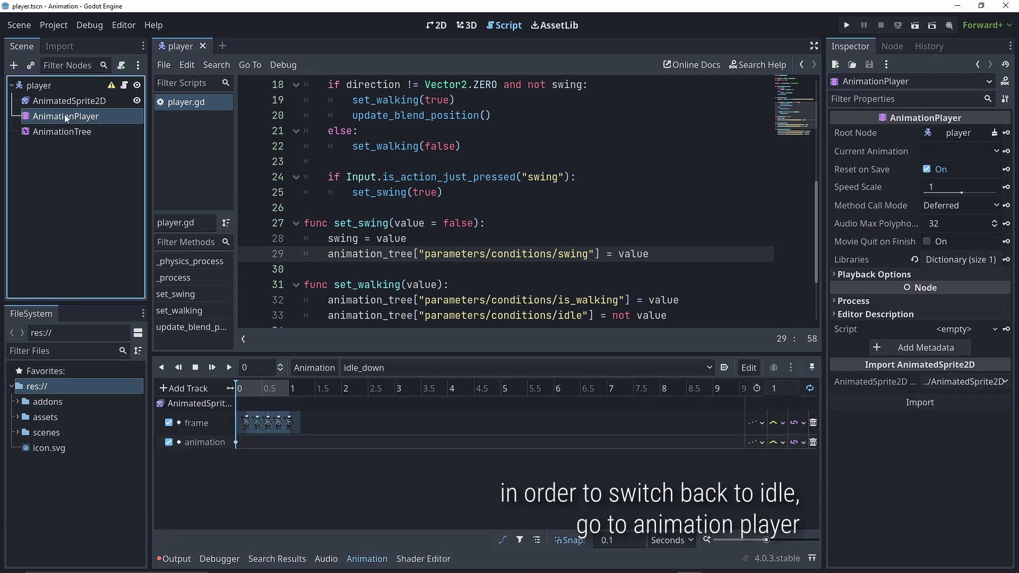
{"action": "left_click", "coordinate": [390, 368]}
{"action": "left_click", "coordinate": [393, 380]}
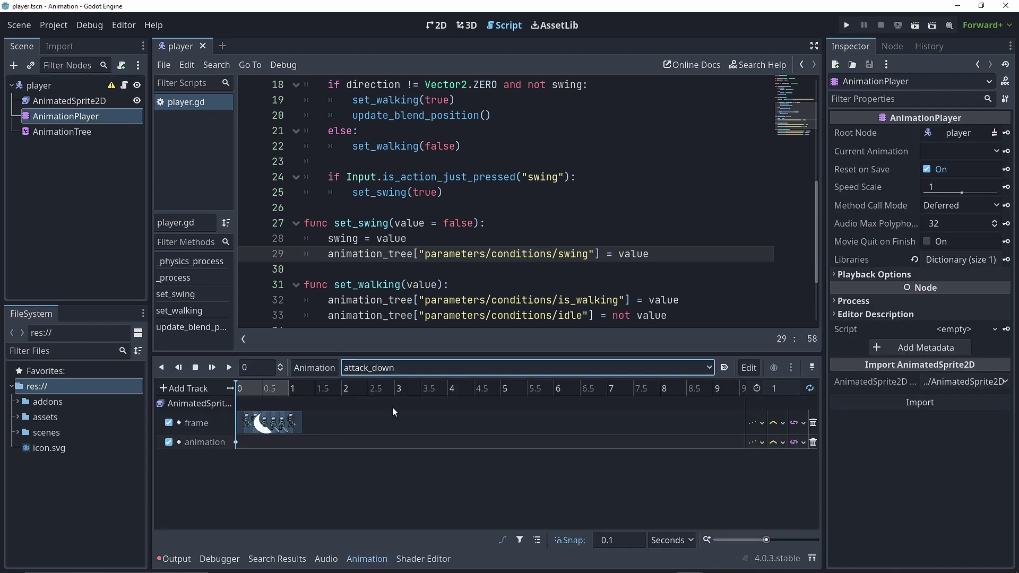
{"action": "left_click", "coordinate": [164, 389]}
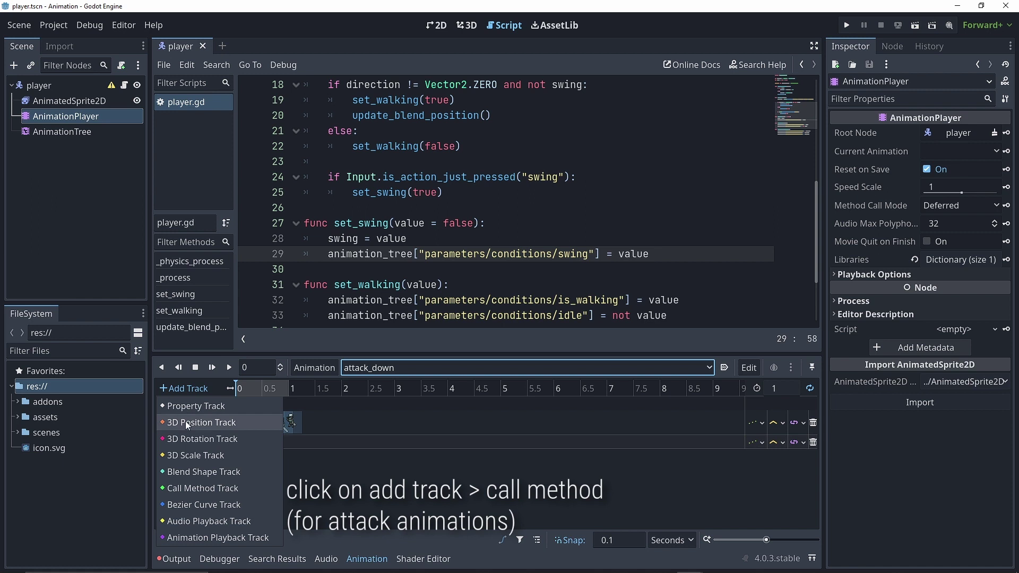
{"action": "left_click", "coordinate": [180, 488]}
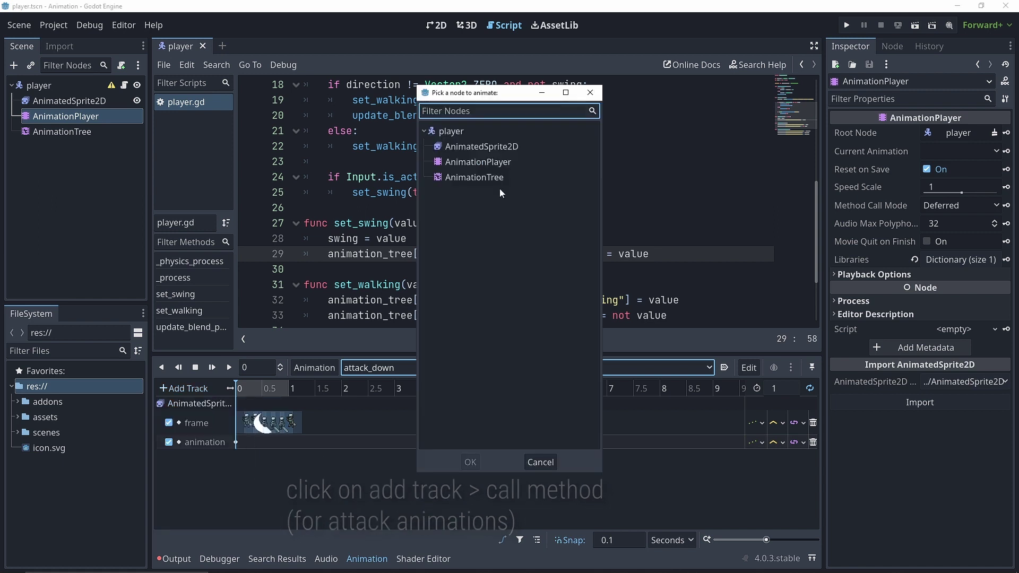
{"action": "left_click", "coordinate": [470, 462]}
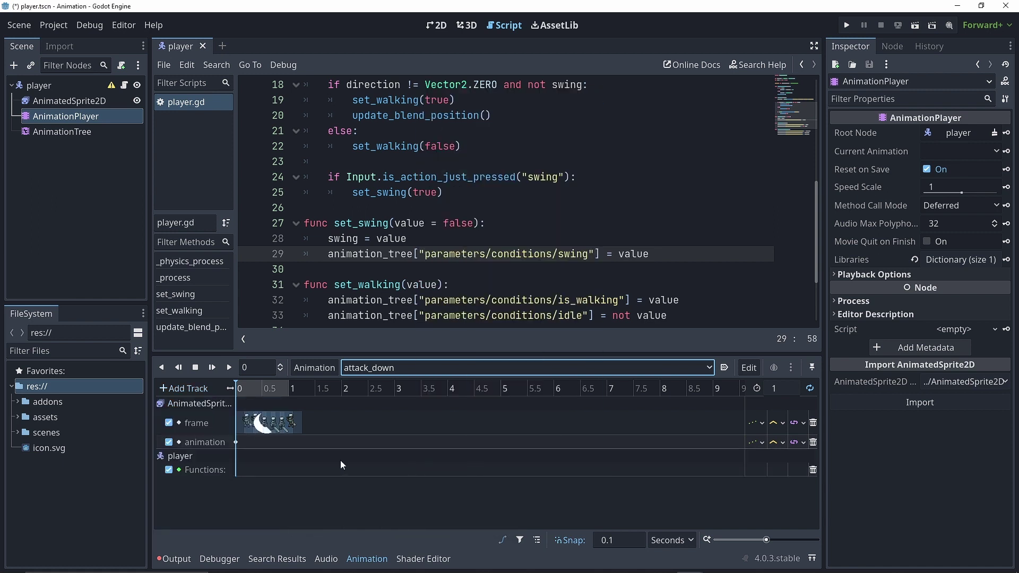
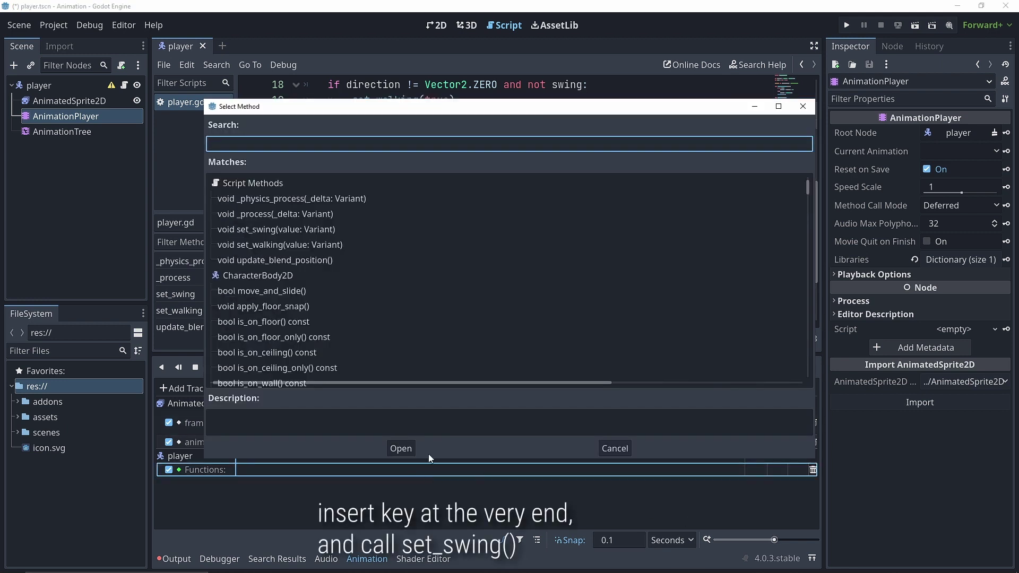
- Finish attack_down's set_swing key, then add a player call-method track with an end key to attack_left
{"action": "type", "text": "set"}
{"action": "key", "text": "Return"}
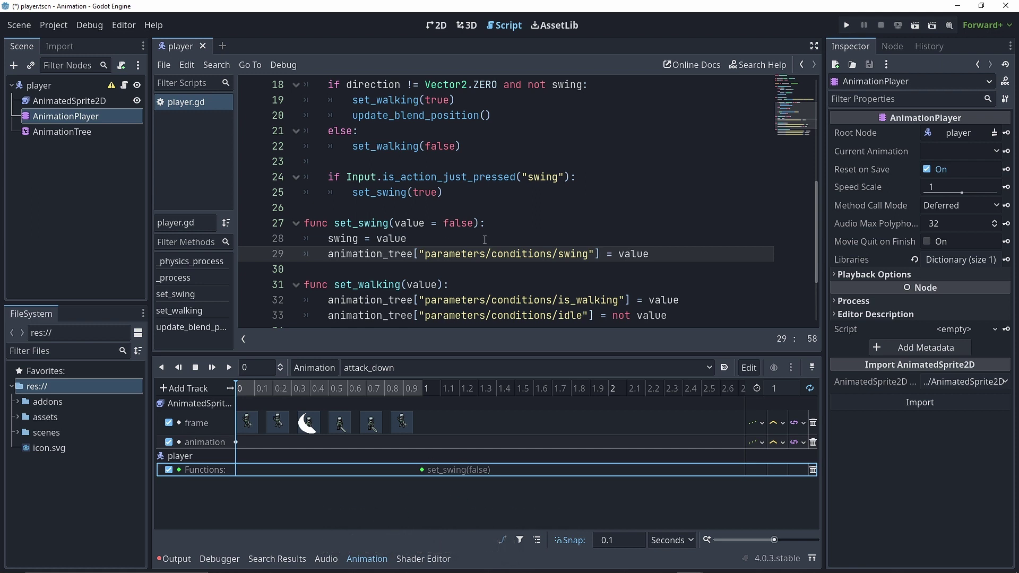
{"action": "left_click", "coordinate": [183, 387]}
{"action": "left_click", "coordinate": [244, 488]}
{"action": "double_click", "coordinate": [467, 130]}
{"action": "right_click", "coordinate": [399, 470]}
{"action": "left_click", "coordinate": [419, 479]}
{"action": "left_click", "coordinate": [447, 444]}
- Give attack_right a player call-method track with a set_swing key at its end
{"action": "left_click", "coordinate": [183, 388]}
{"action": "left_click", "coordinate": [244, 487]}
{"action": "double_click", "coordinate": [467, 121]}
{"action": "right_click", "coordinate": [469, 469]}
{"action": "left_click", "coordinate": [488, 478]}
{"action": "type", "text": "set"}
{"action": "key", "text": "Return"}
- Give attack_up a player call-method track ending in a set_swing key, then save and run the scene
{"action": "left_click", "coordinate": [409, 367]}
{"action": "left_click", "coordinate": [409, 432]}
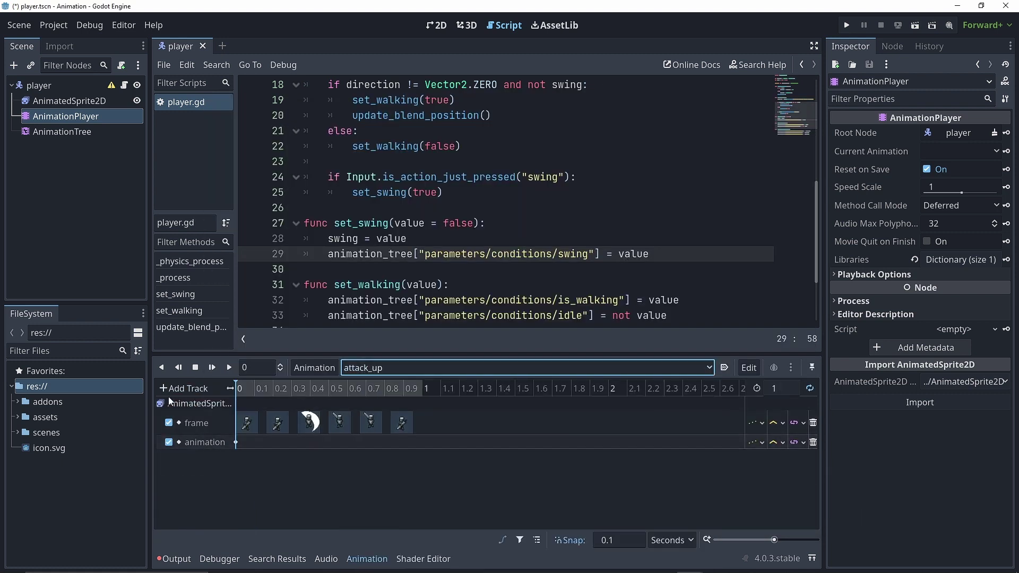
{"action": "left_click", "coordinate": [183, 388]}
{"action": "left_click", "coordinate": [192, 485]}
{"action": "left_click", "coordinate": [467, 130]}
{"action": "left_click", "coordinate": [473, 462]}
{"action": "right_click", "coordinate": [416, 471]}
{"action": "left_click", "coordinate": [423, 479]}
{"action": "type", "text": "set"}
{"action": "key", "text": "Return"}
{"action": "key", "text": "ctrl+s"}
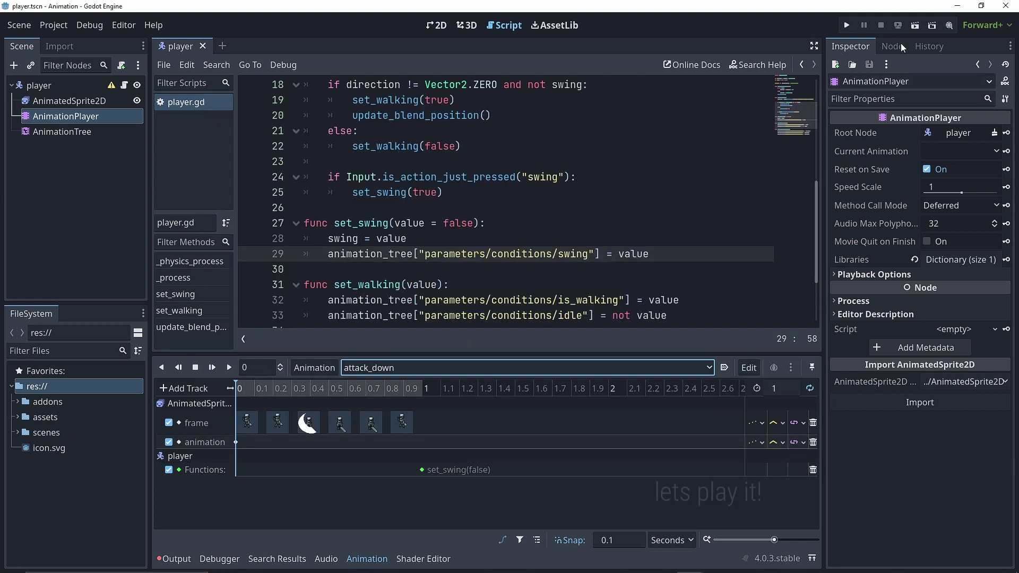
{"action": "left_click", "coordinate": [915, 25]}
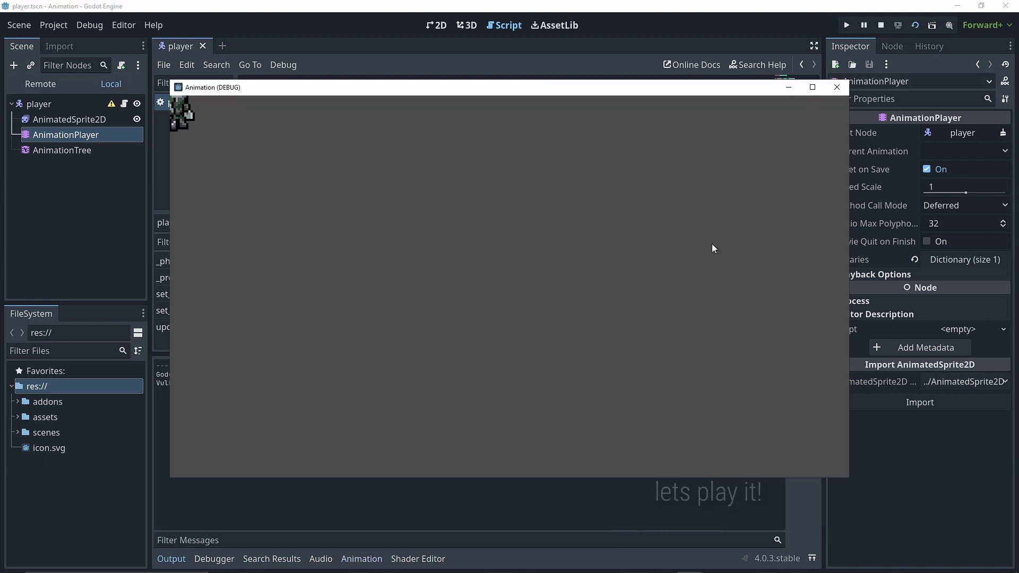
- Walk the knight up-right, right, down-left and finally down in the running game
{"action": "key", "text": "Up"}
{"action": "key", "text": "Right"}
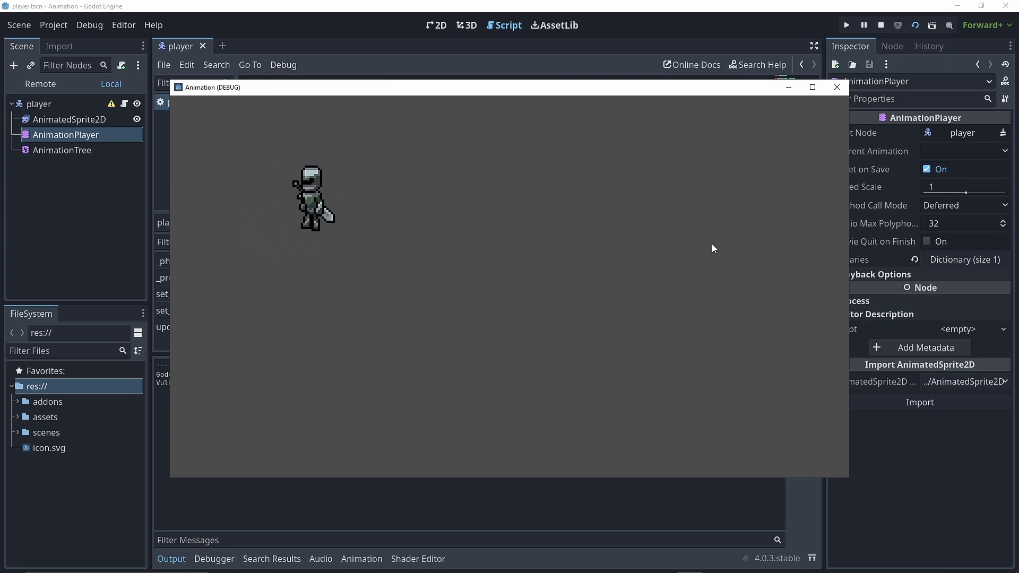
{"action": "key", "text": "Right"}
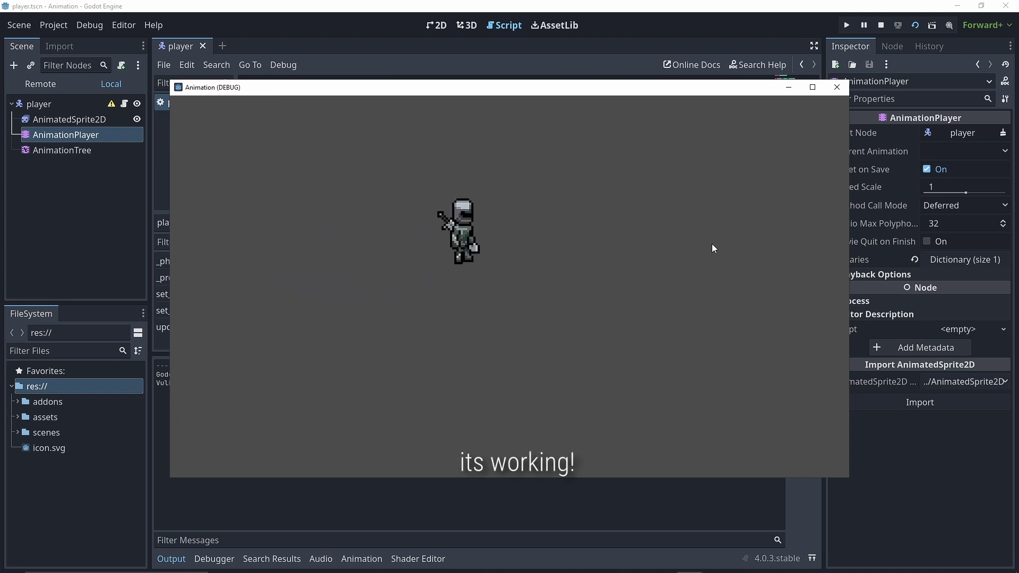
{"action": "key", "text": "Down"}
{"action": "key", "text": "Left"}
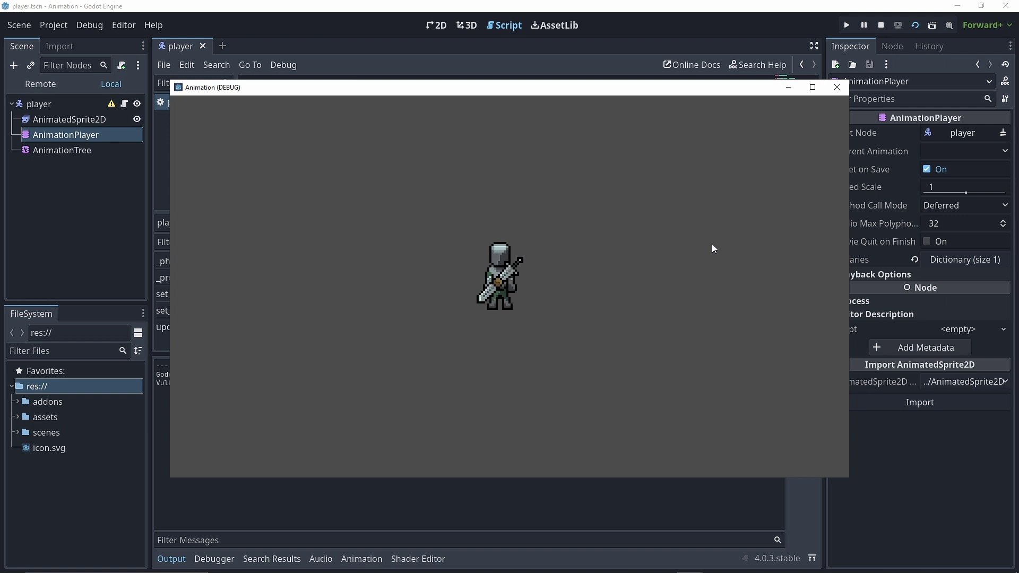
{"action": "key", "text": "Down"}
{"action": "key", "text": "Left"}
{"action": "key", "text": "Down"}
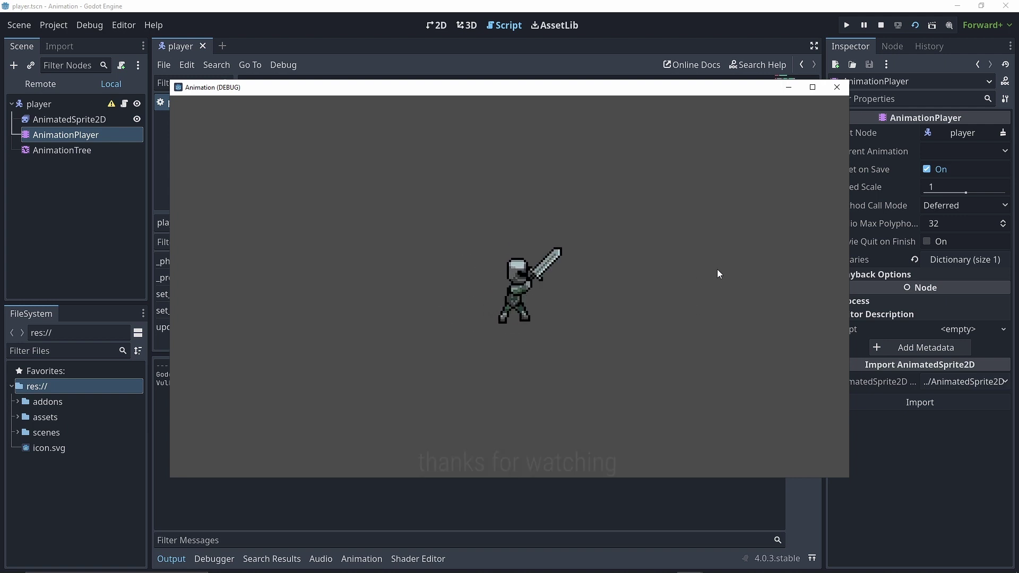